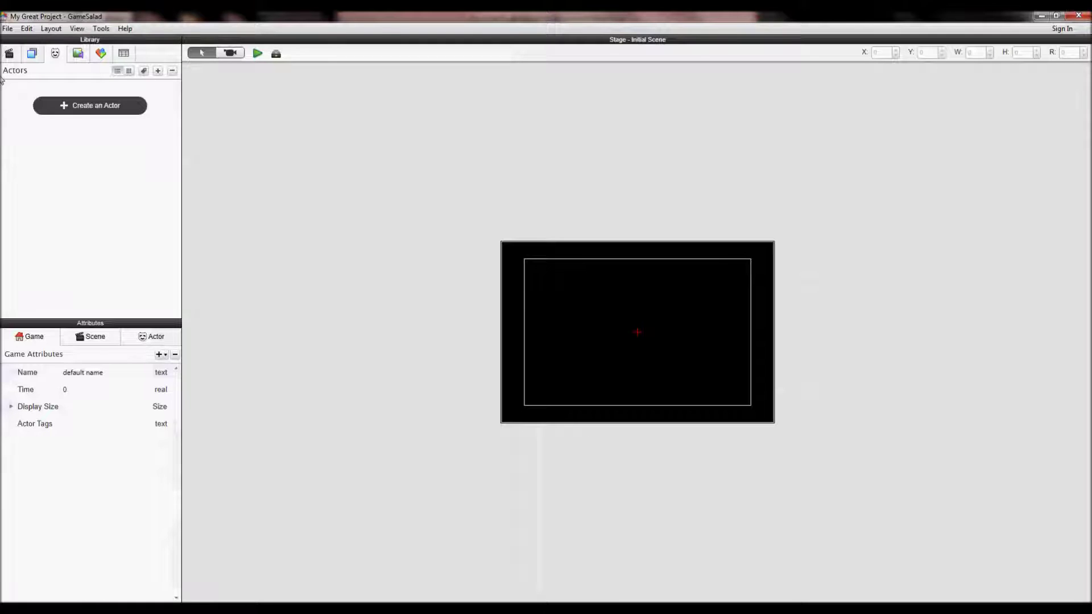
Switch the Library panel to the project's Media list, which has no images or audio yet
click(78, 54)
click(55, 54)
click(80, 55)
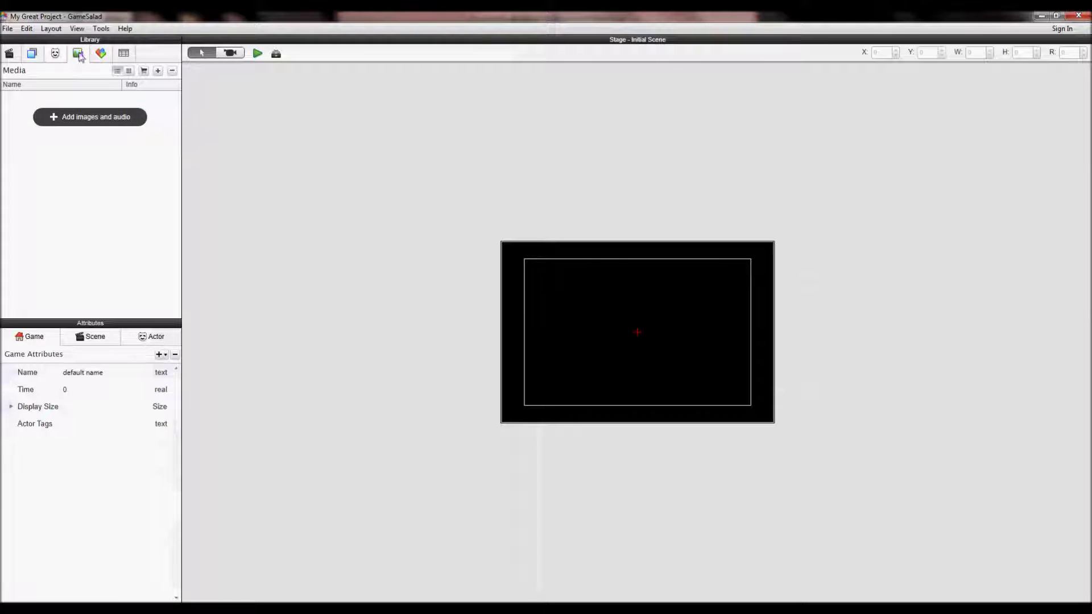
Start an image import and browse to Cube Jump > images in extra large thumbnail view
click(99, 118)
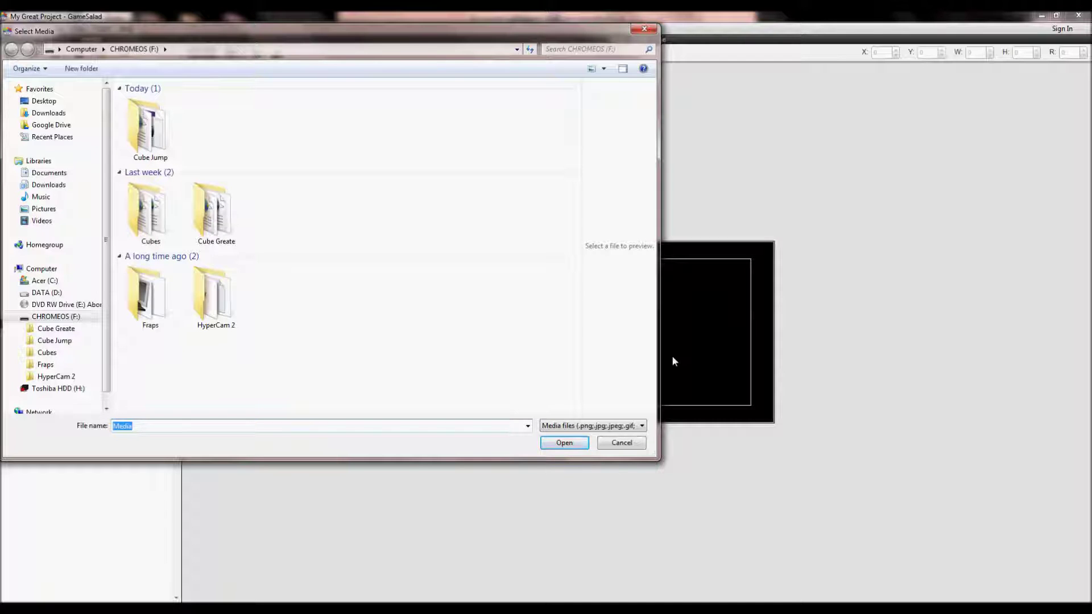
double_click(147, 128)
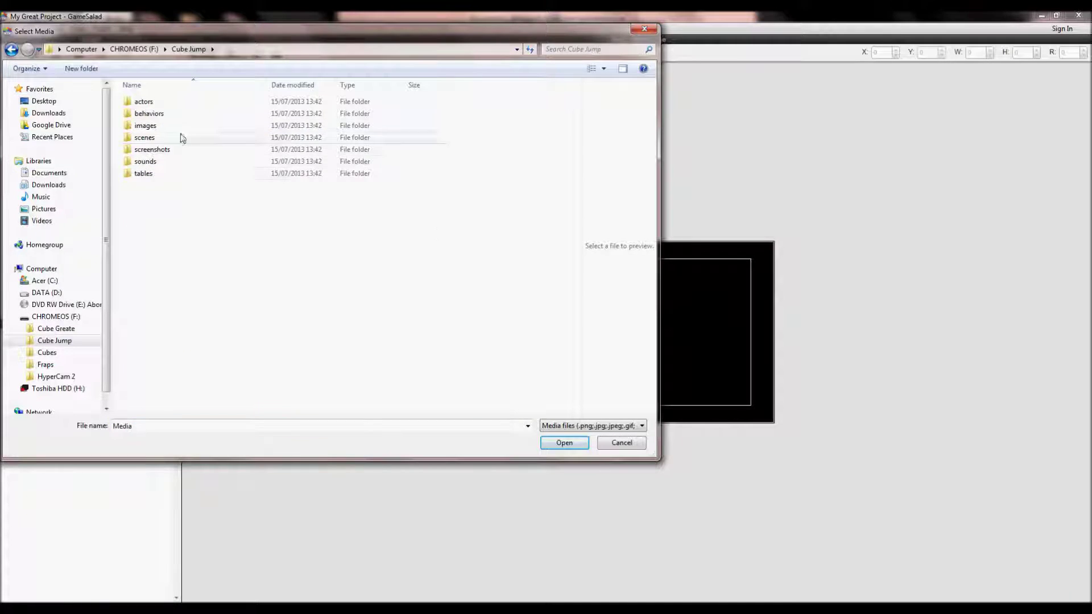
double_click(171, 126)
click(604, 69)
click(634, 25)
Try picking the Create, Credits, Jump title, Menu and Settings images in the file browser
click(421, 171)
scroll(149, 214, down, 5)
scroll(362, 297, up, 5)
scroll(362, 297, down, 5)
scroll(409, 323, up, 5)
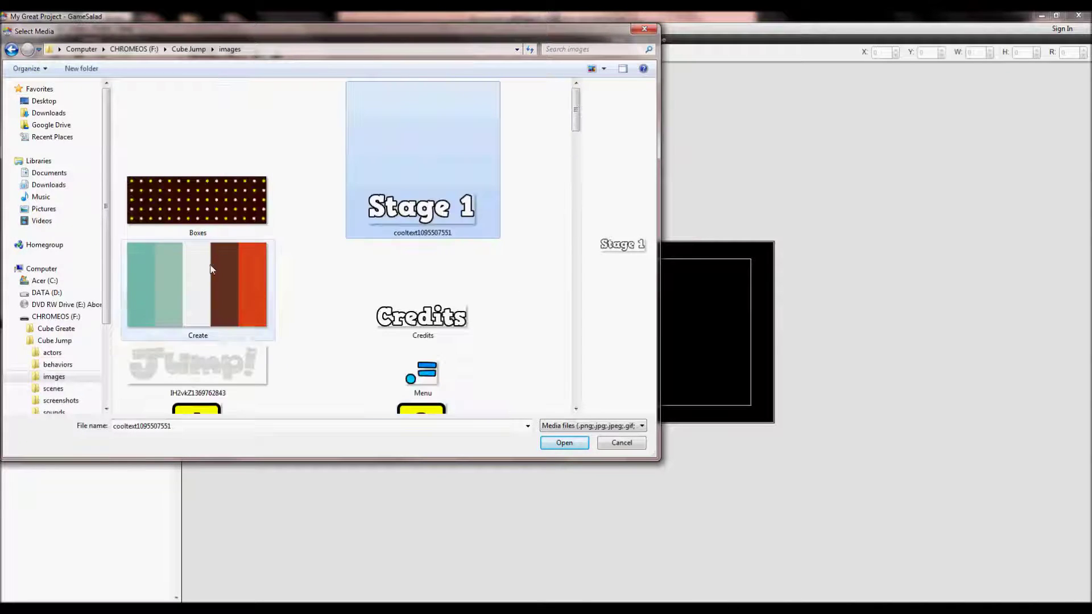
click(250, 307)
ctrl+click(402, 304)
ctrl+click(212, 378)
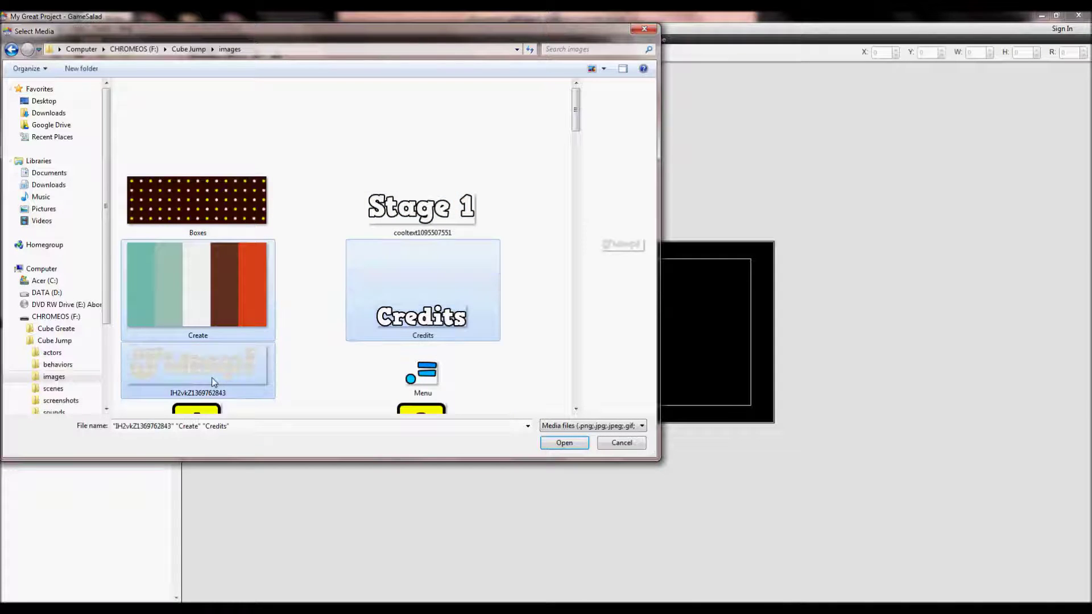
scroll(429, 302, down, 5)
scroll(421, 256, up, 5)
ctrl+click(424, 108)
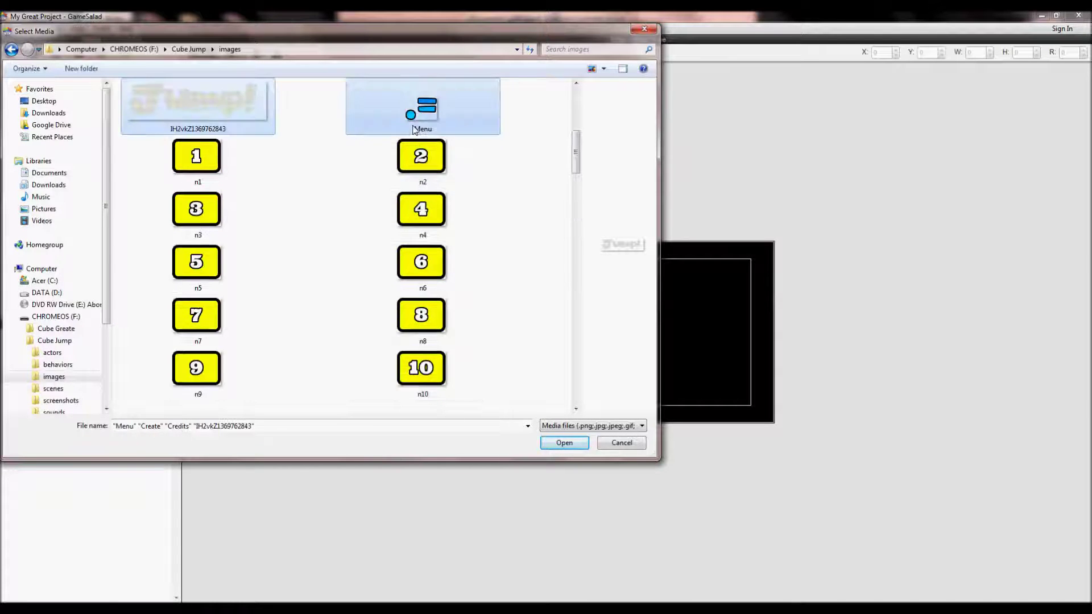
scroll(295, 298, down, 5)
scroll(341, 295, down, 5)
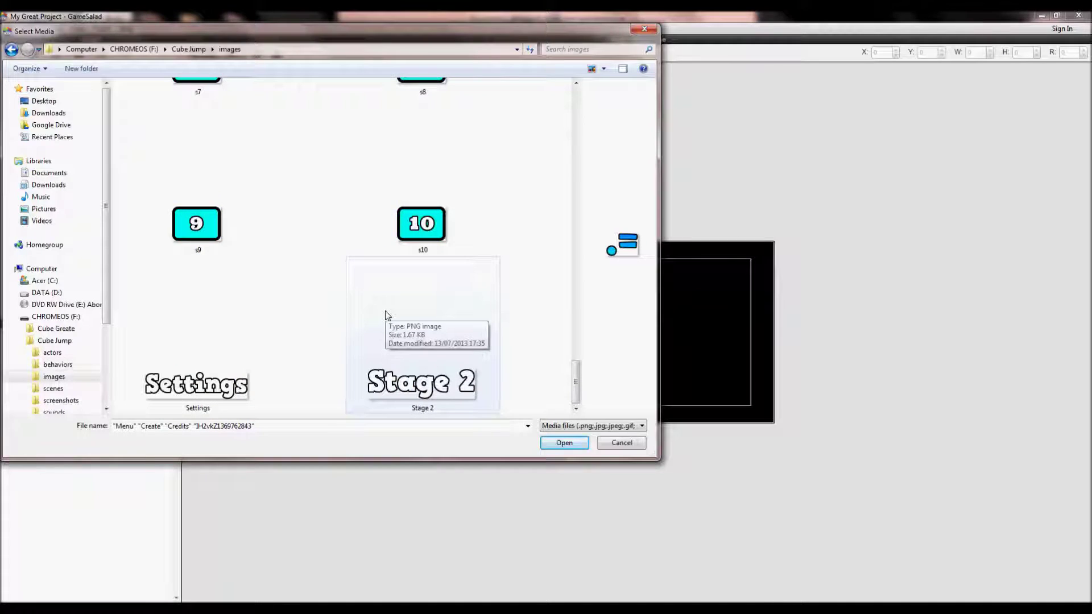
ctrl+shift+click(242, 359)
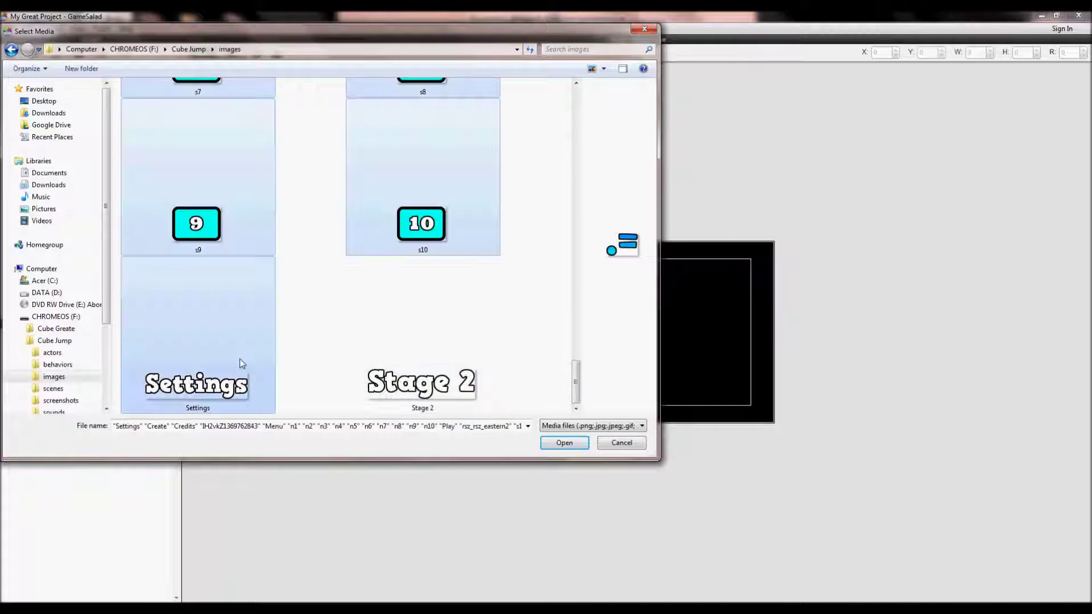
click(249, 355)
Ctrl-select Create, Credits, the Jump title, Menu and Settings, and import all five images
scroll(253, 350, up, 15)
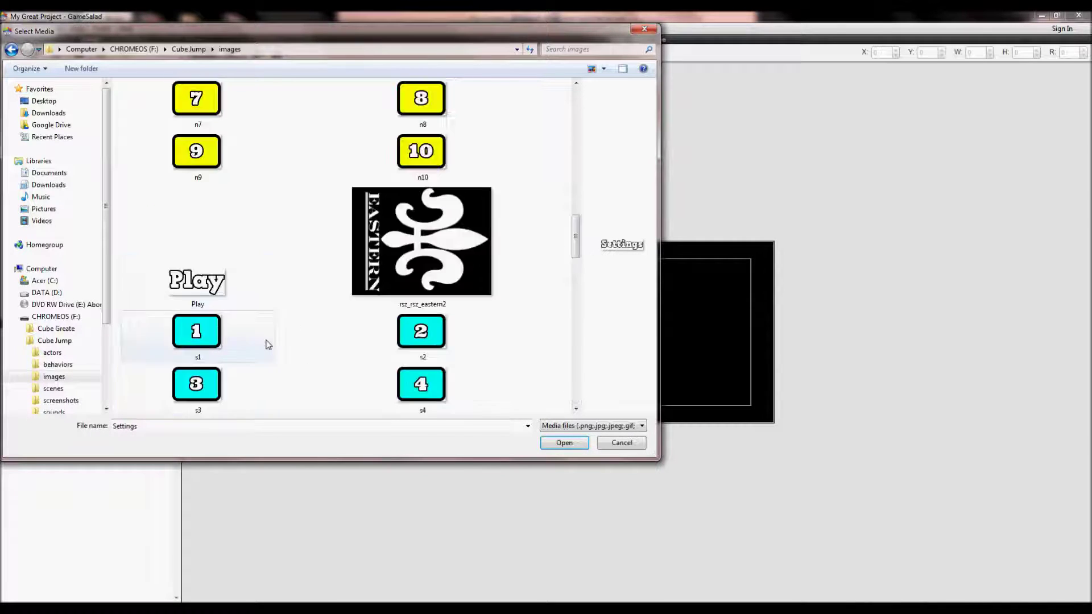
ctrl+click(245, 272)
click(423, 199)
scroll(341, 256, down, 5)
scroll(233, 245, up, 5)
click(233, 245)
scroll(347, 302, down, 4)
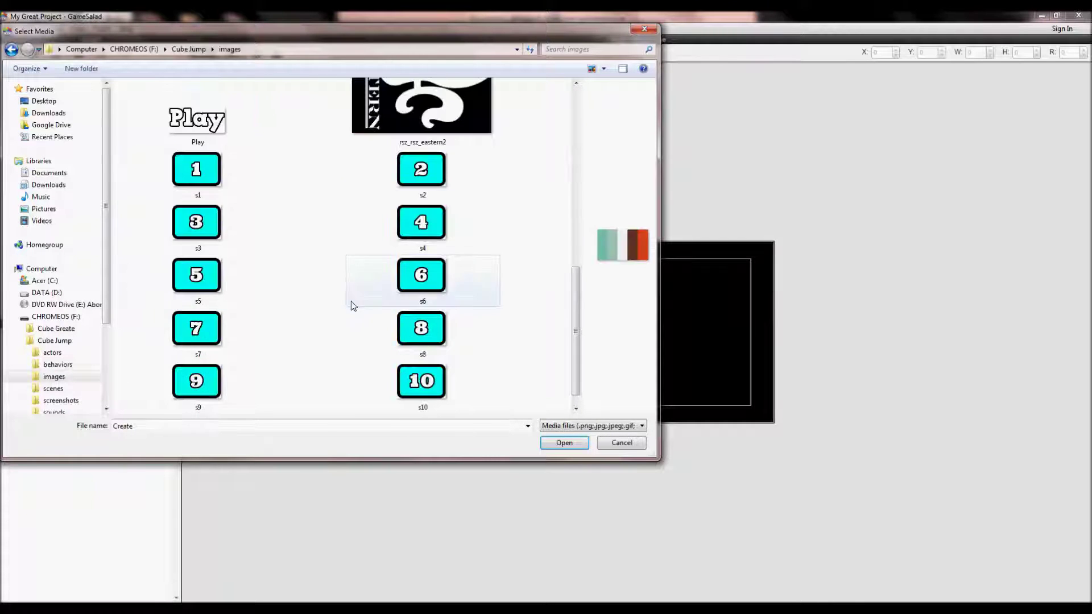
scroll(442, 337, up, 4)
ctrl+click(409, 233)
ctrl+click(258, 286)
scroll(335, 336, down, 8)
scroll(347, 349, up, 4)
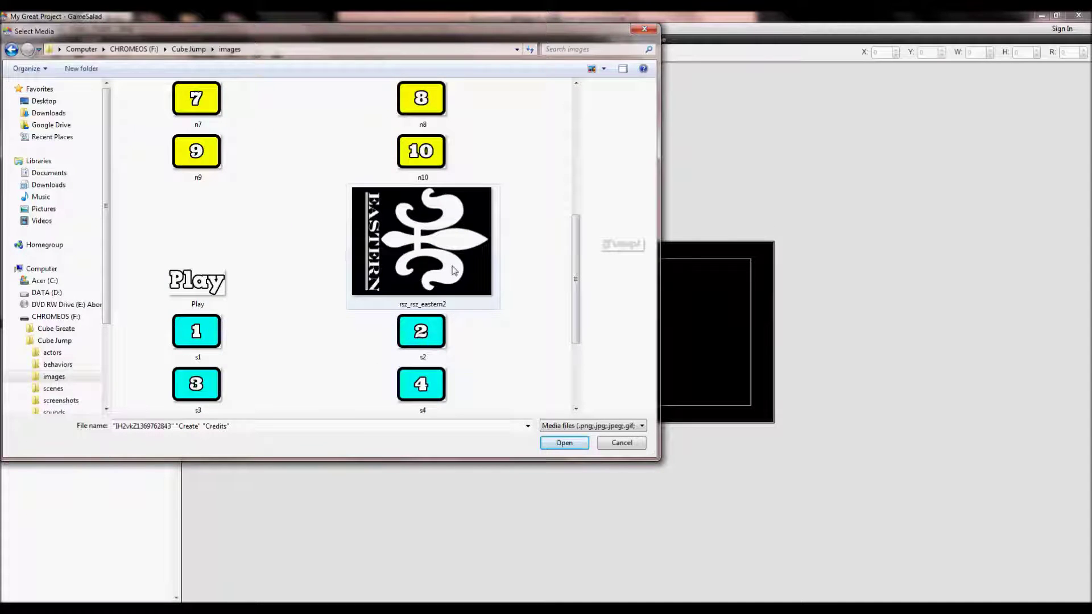
scroll(455, 273, up, 4)
ctrl+click(452, 289)
scroll(233, 352, down, 8)
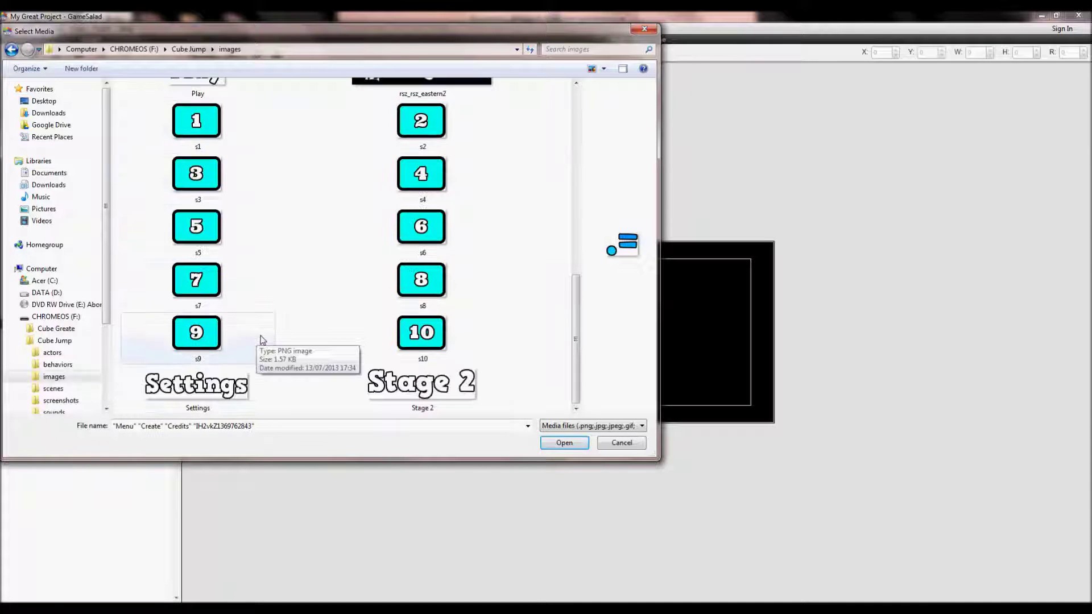
ctrl+click(265, 384)
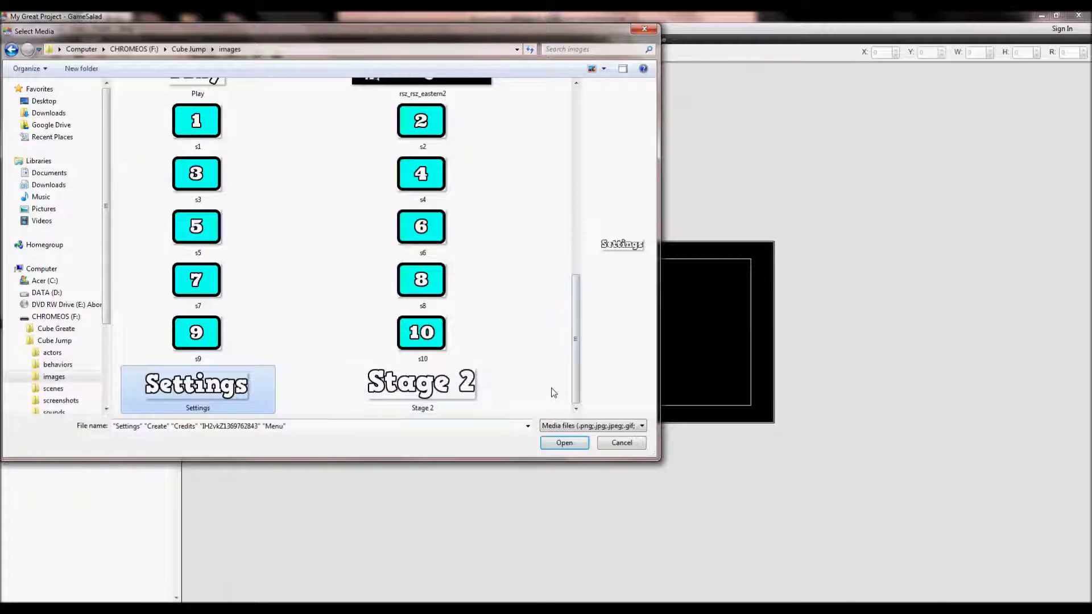
click(563, 443)
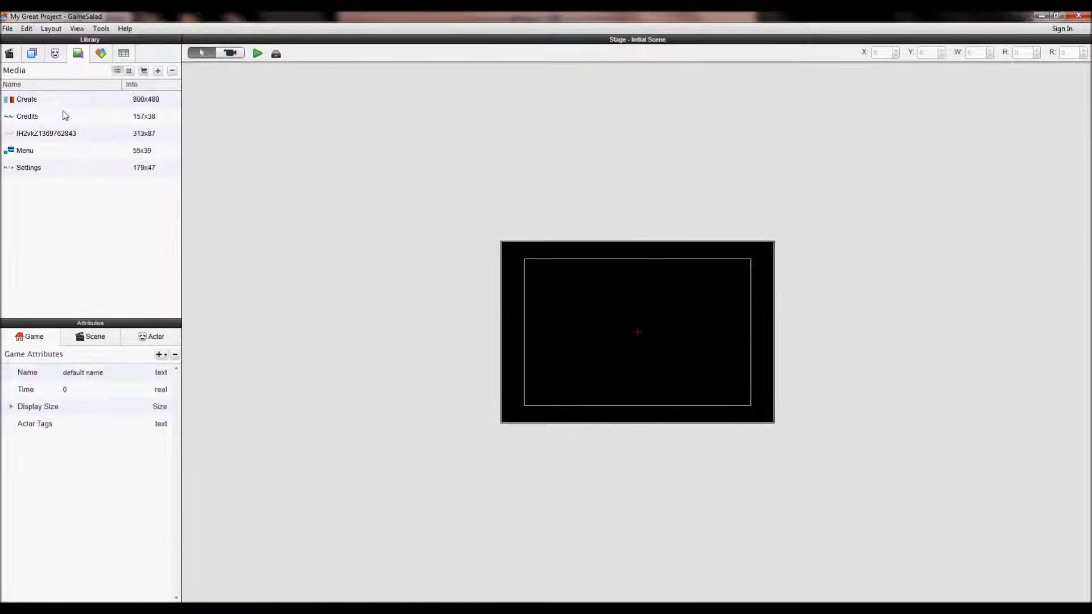
In the Initial Scene's attributes, set Size width to 960 and height to 640
click(97, 337)
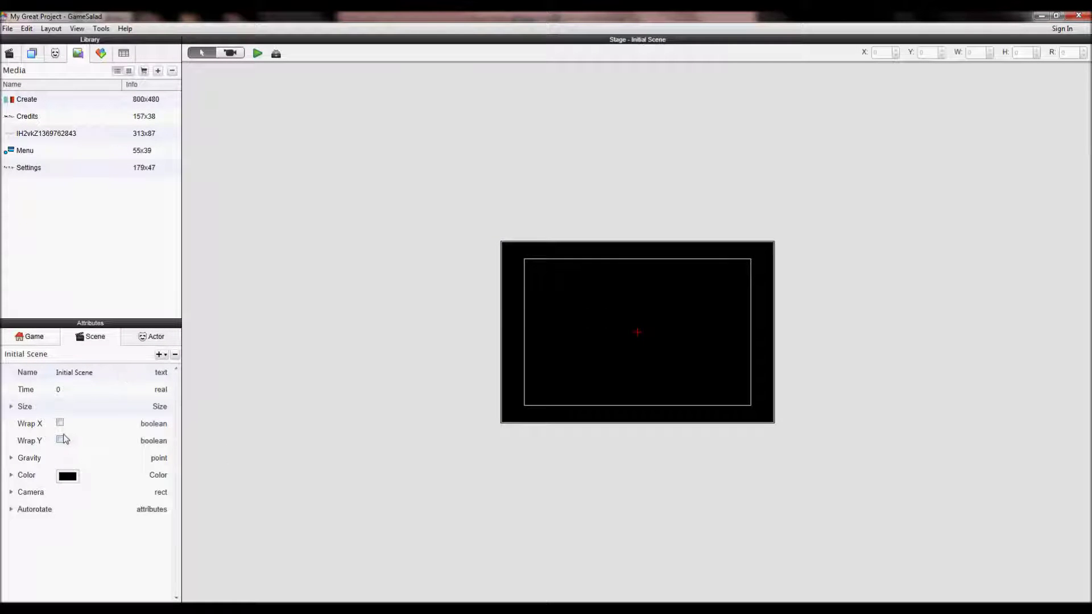
click(162, 338)
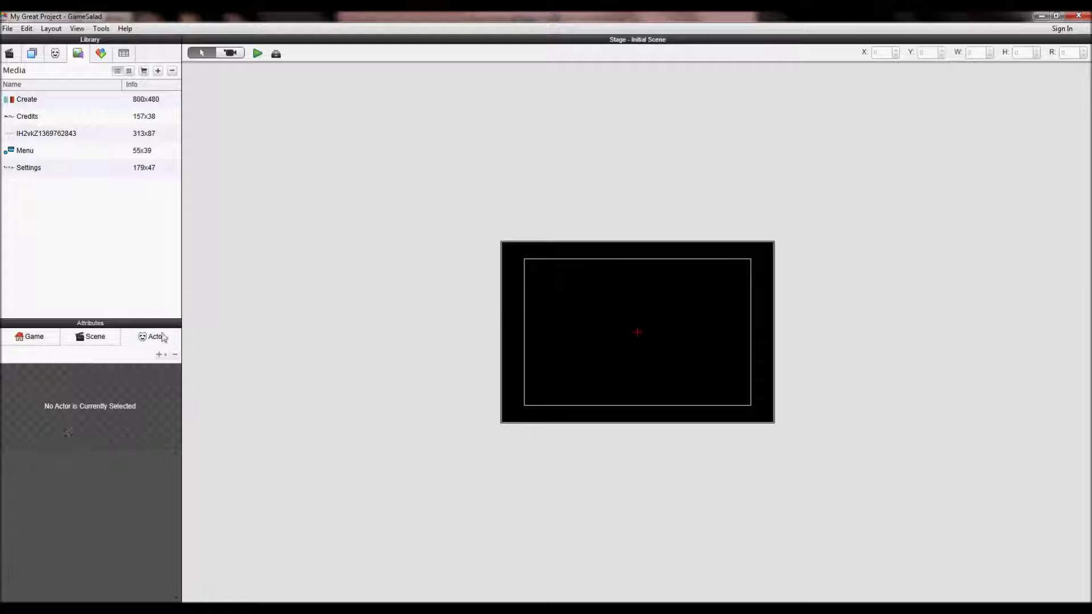
click(88, 338)
click(128, 339)
click(100, 336)
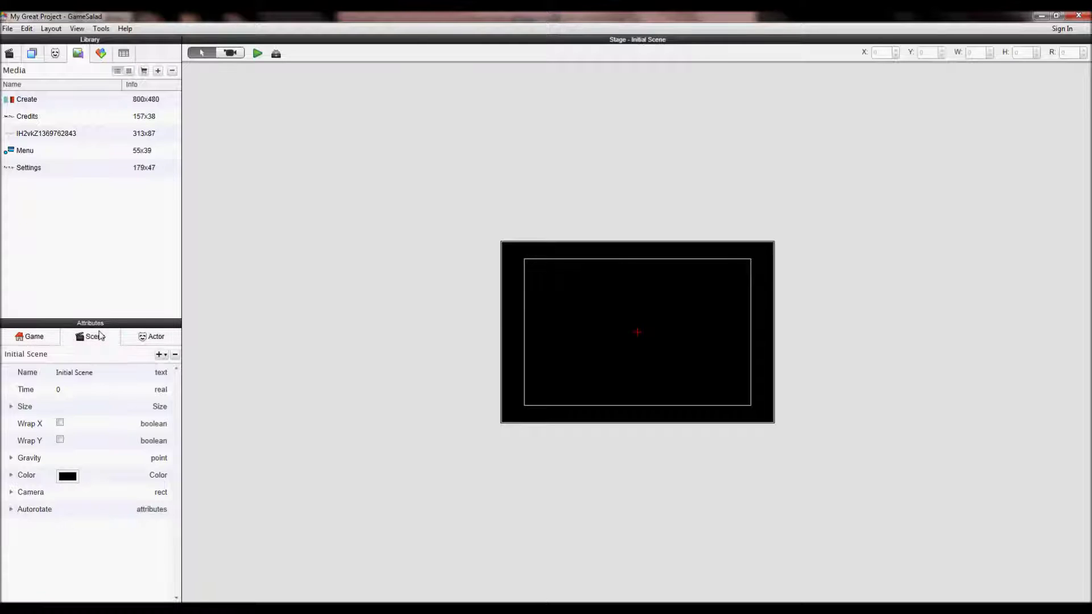
click(11, 407)
click(109, 425)
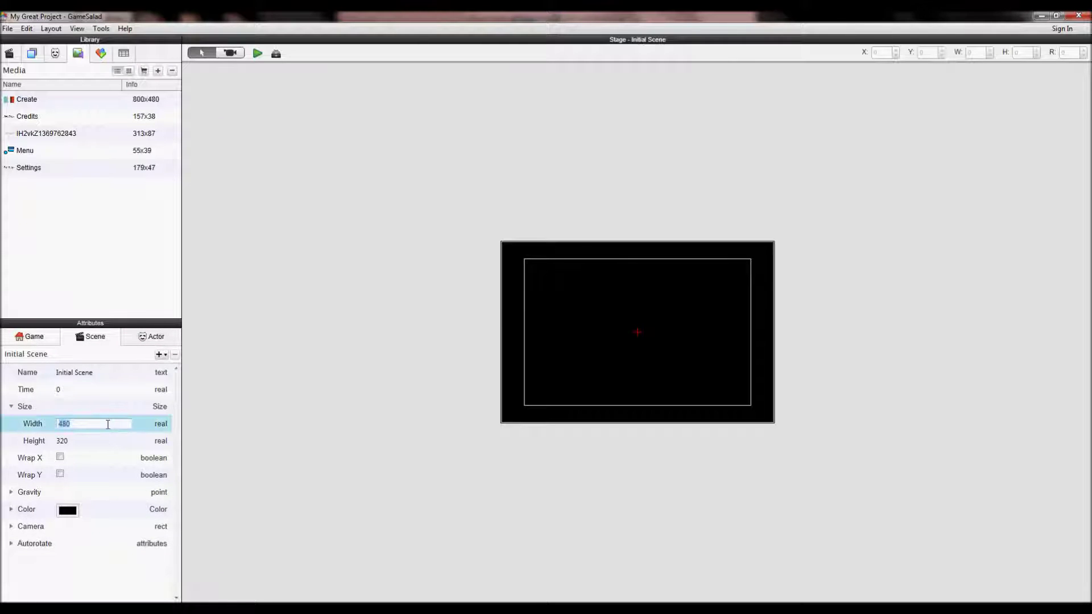
text(960)
click(106, 441)
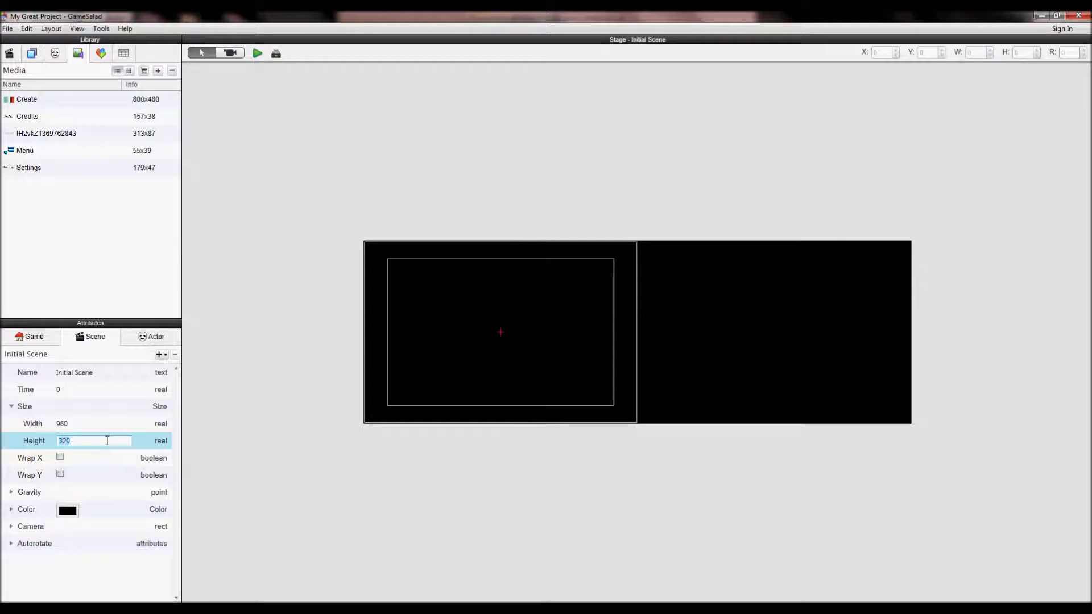
text(640)
key(Return)
click(68, 510)
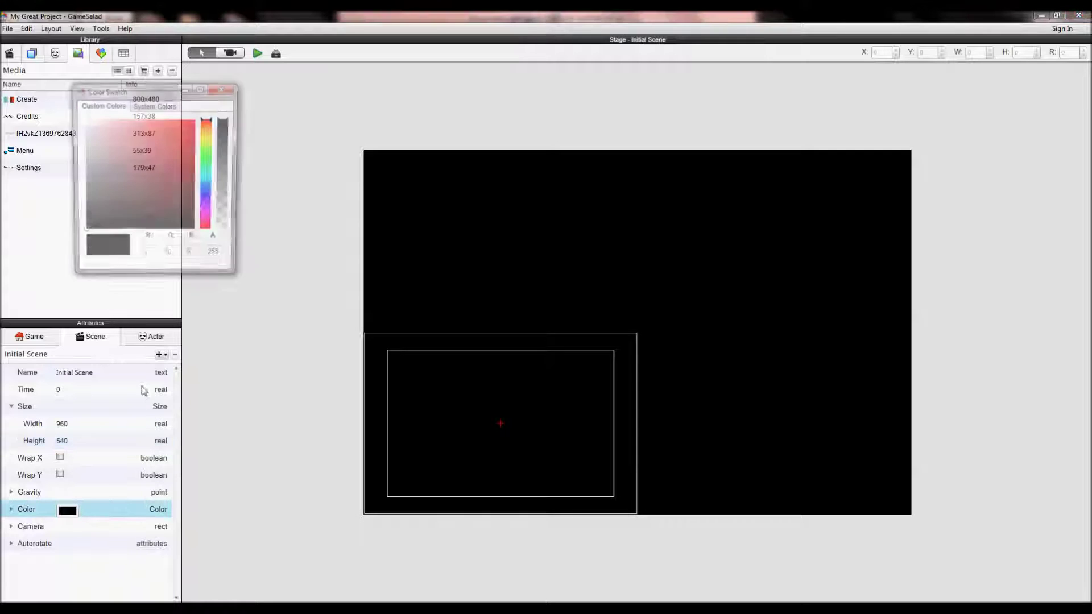
Make the scene white and size a Create actor to fill the stage's left half
click(222, 88)
drag(26, 99, 564, 274)
drag(565, 313, 625, 425)
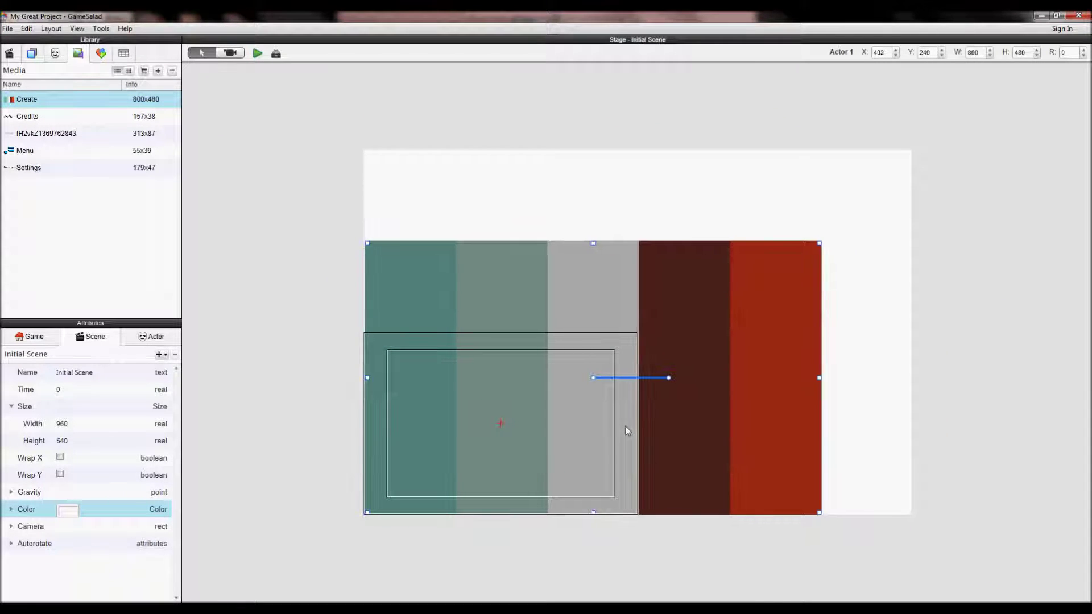
drag(819, 243, 637, 248)
drag(501, 250, 497, 147)
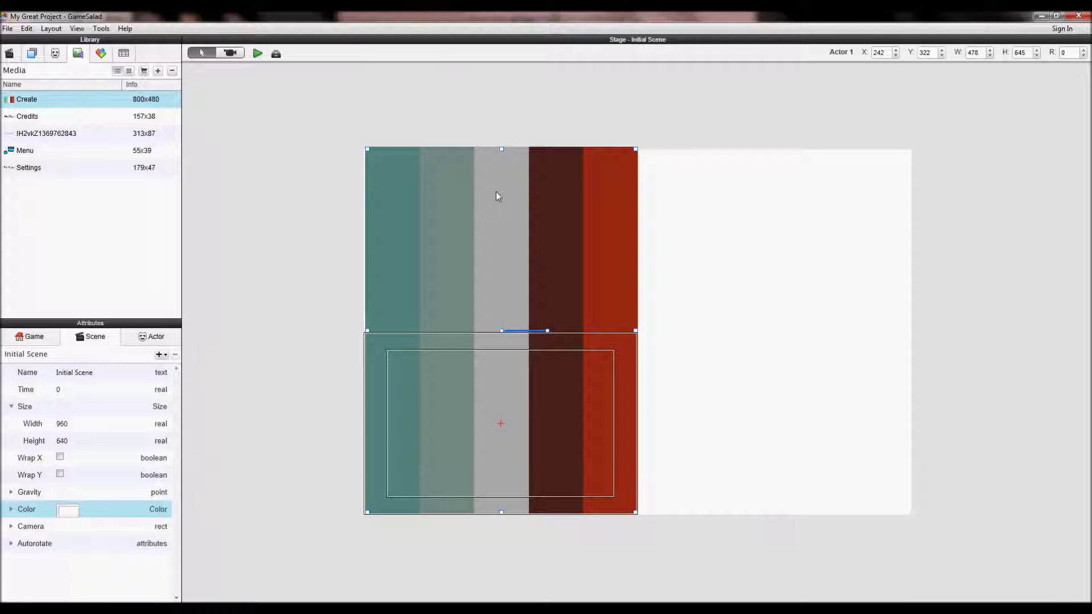
drag(496, 192, 492, 193)
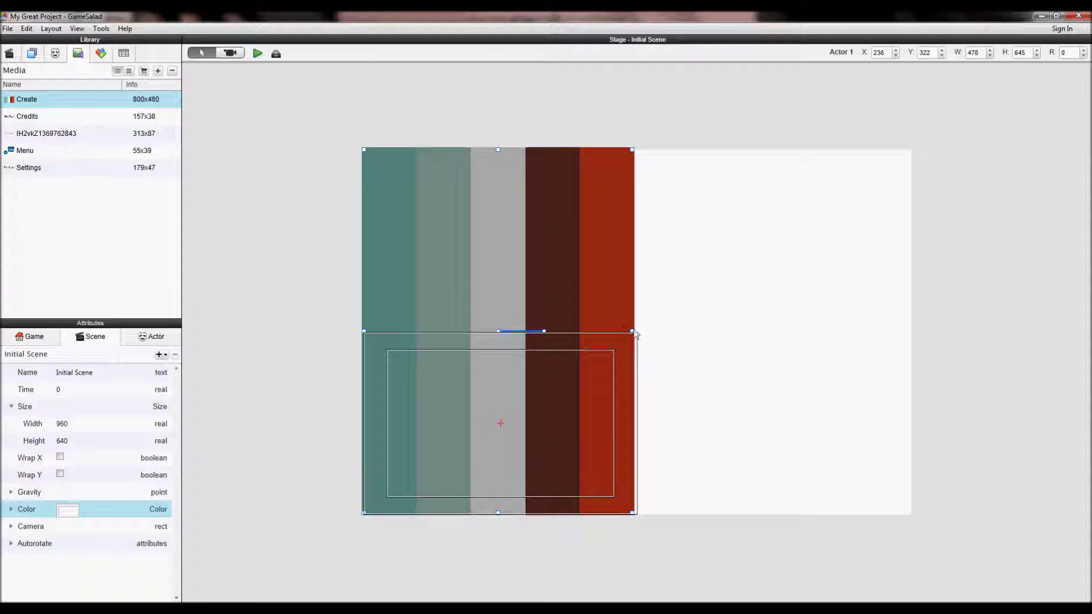
drag(632, 331, 637, 331)
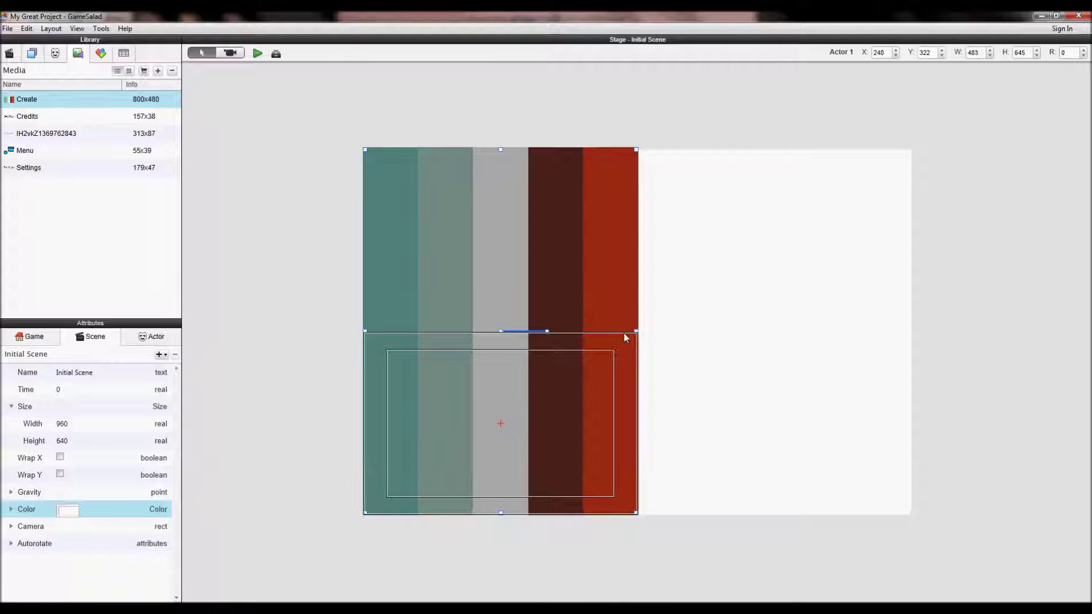
Duplicate the Create actor into the right half and rotate the copy 180°
key(ctrl+d)
drag(578, 384, 713, 375)
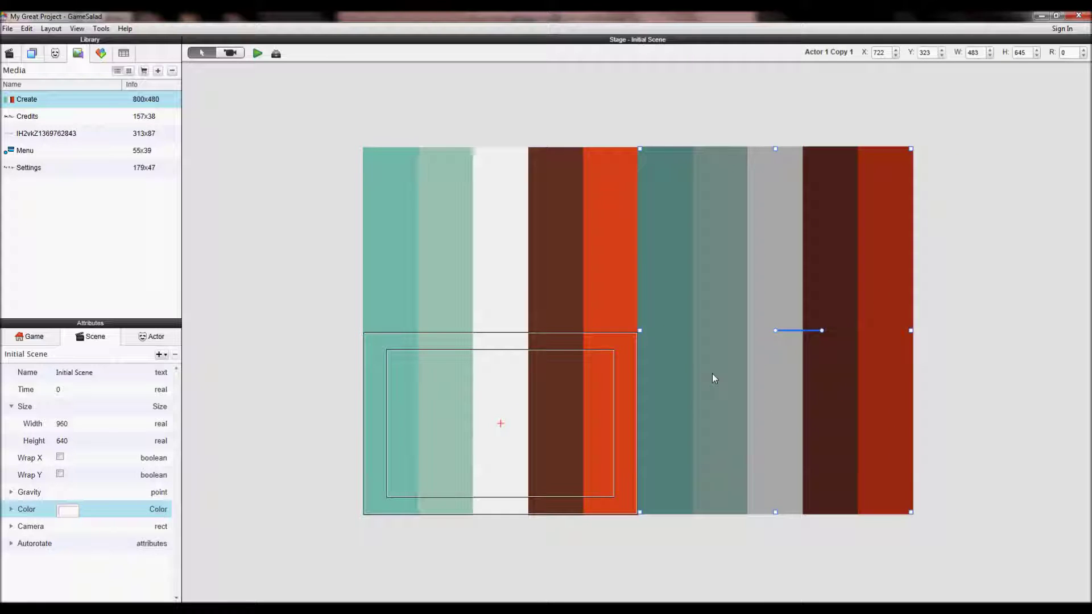
click(151, 337)
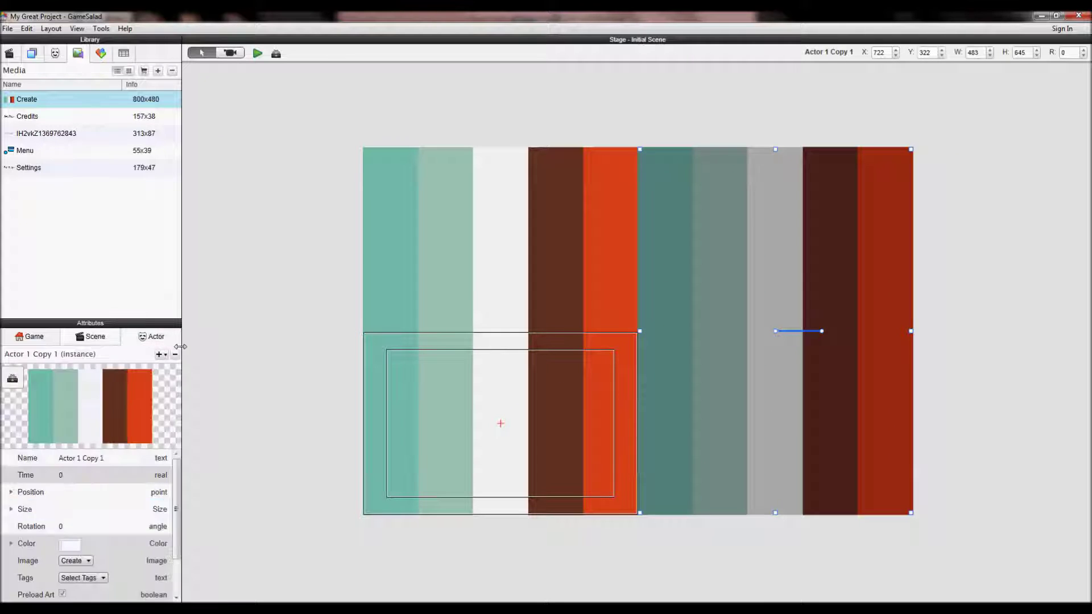
click(70, 527)
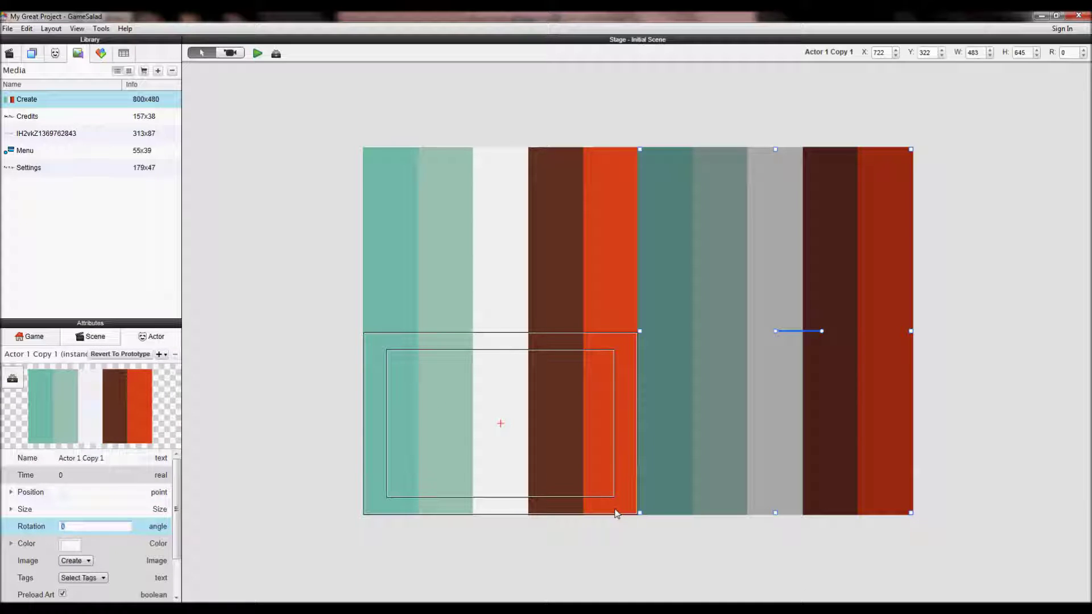
key(Return)
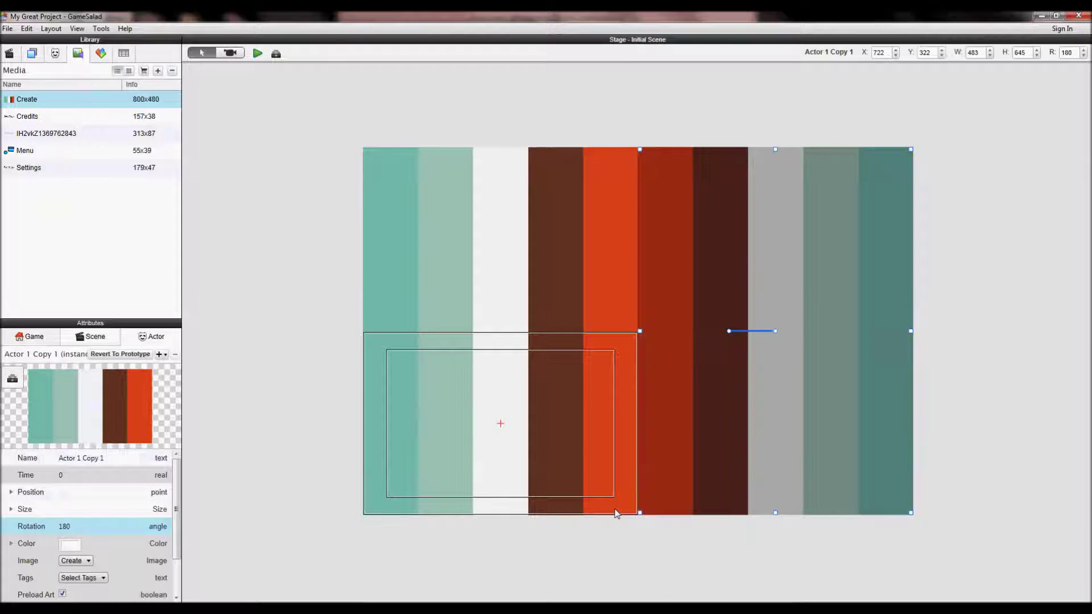
click(452, 544)
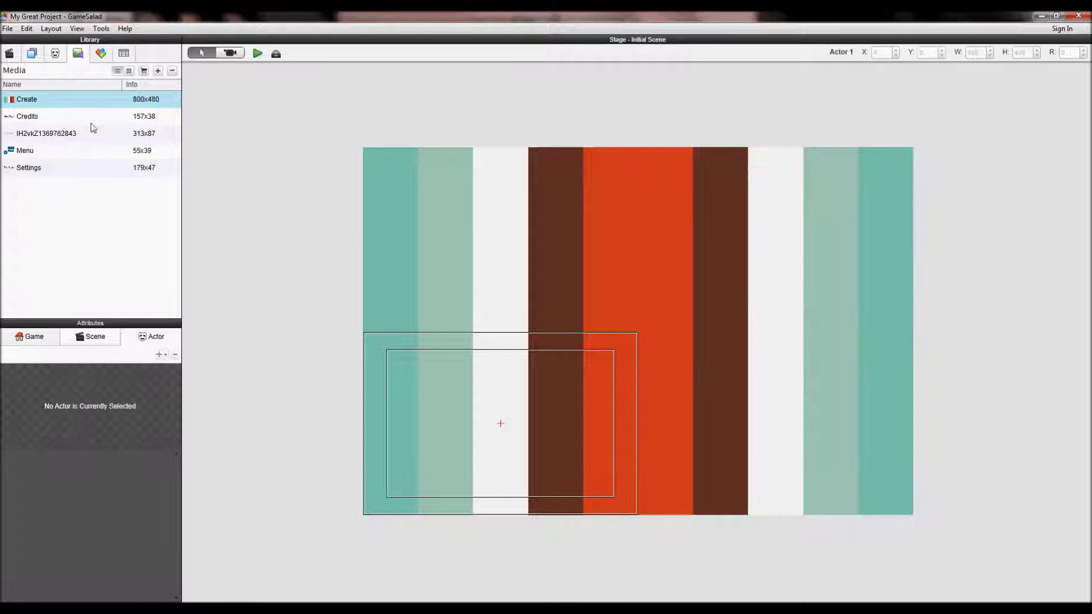
Place the Jump! title, Credits and Settings images on the stage, with Settings above Credits
drag(57, 133, 574, 383)
click(336, 327)
drag(74, 116, 528, 464)
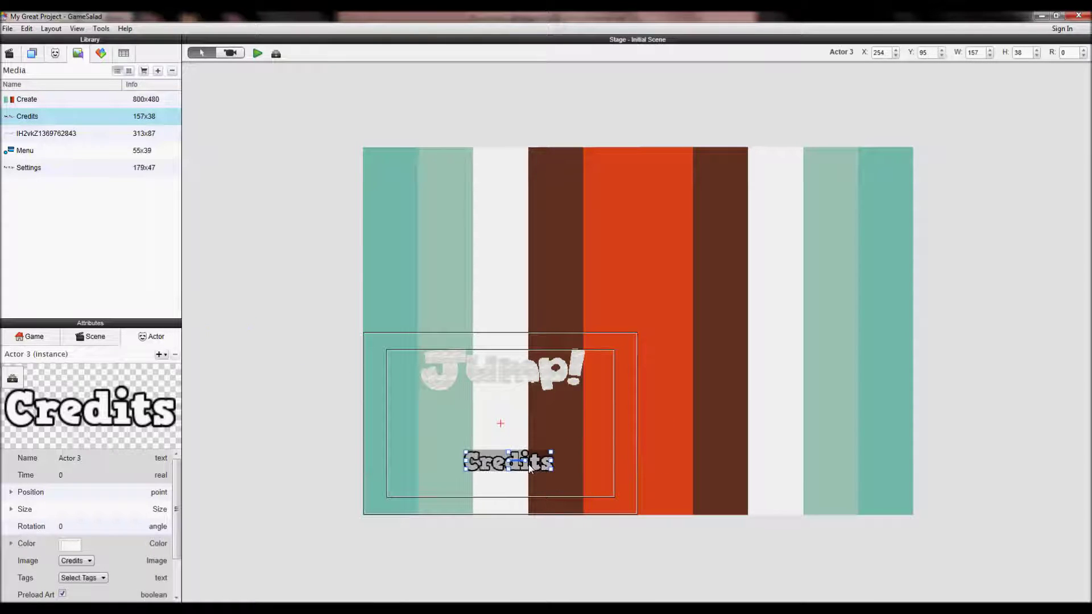
click(318, 369)
drag(94, 168, 544, 444)
click(159, 71)
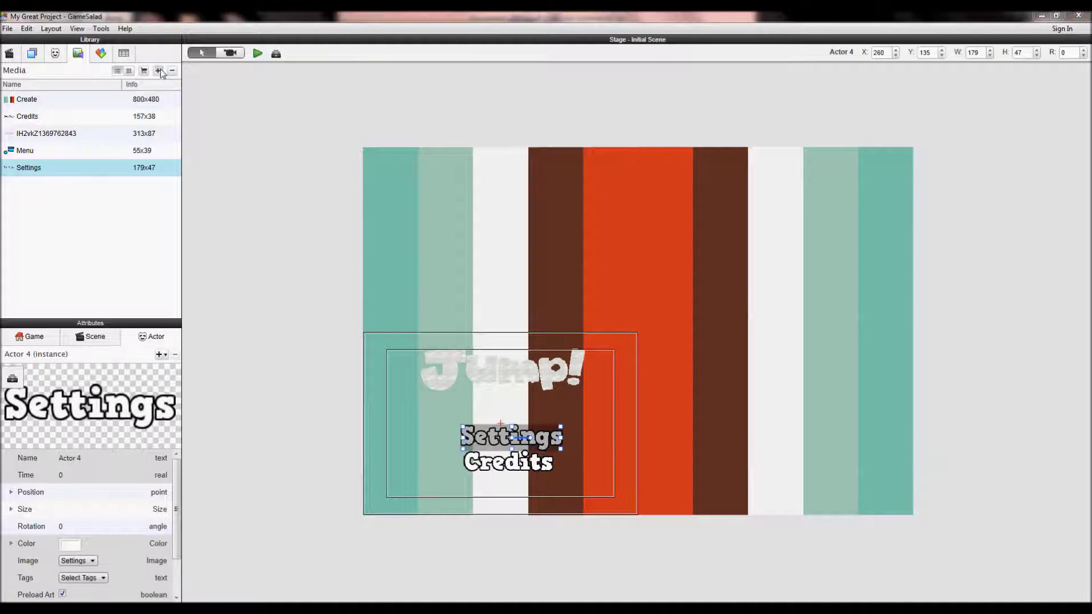
click(421, 193)
Import the Play image and place it on the stage above Settings, below the title
scroll(425, 269, down, 5)
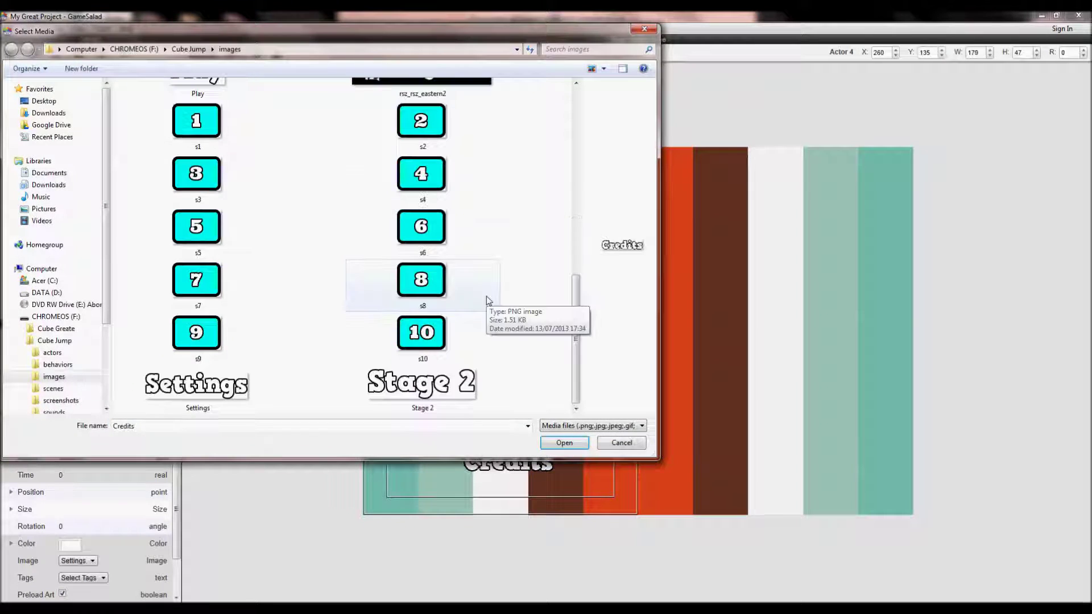
click(214, 270)
double_click(215, 270)
drag(23, 184, 527, 425)
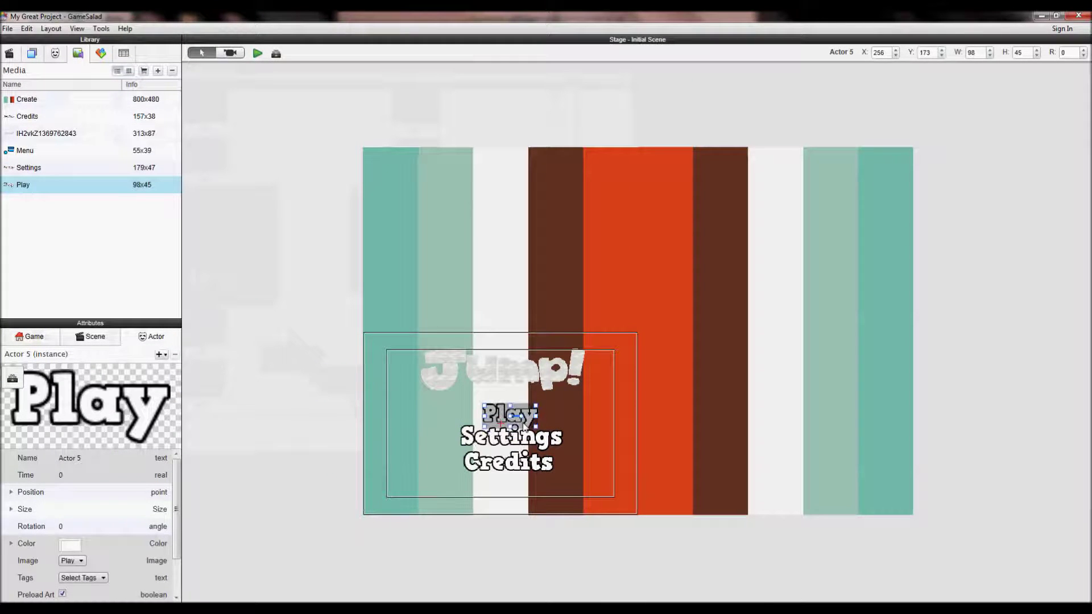
click(185, 374)
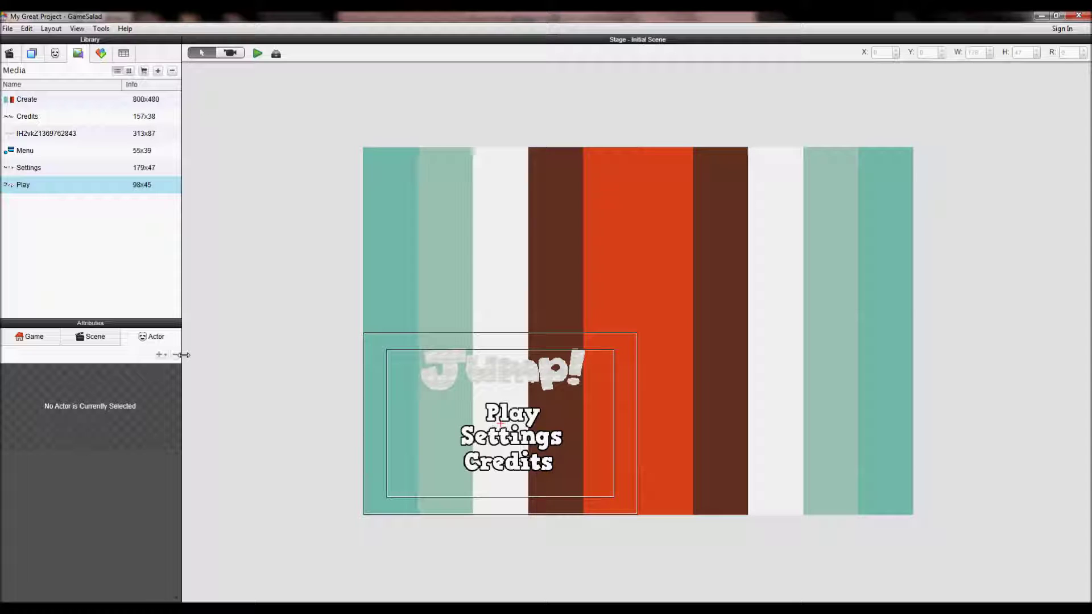
Nudge Play slightly left and move a Settings copy up near the top of the stage
click(531, 418)
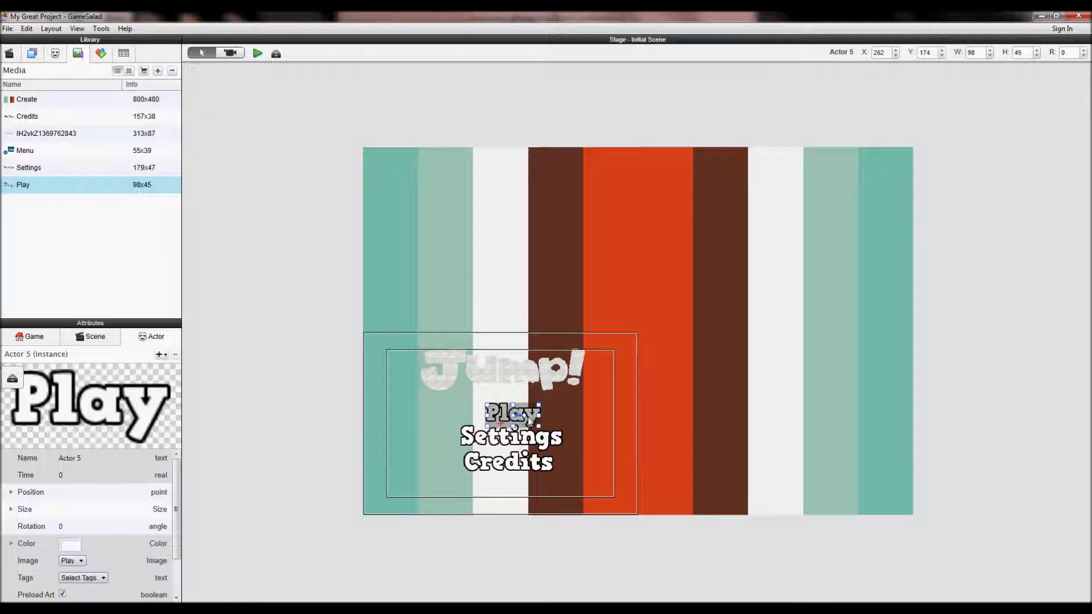
drag(526, 426, 525, 427)
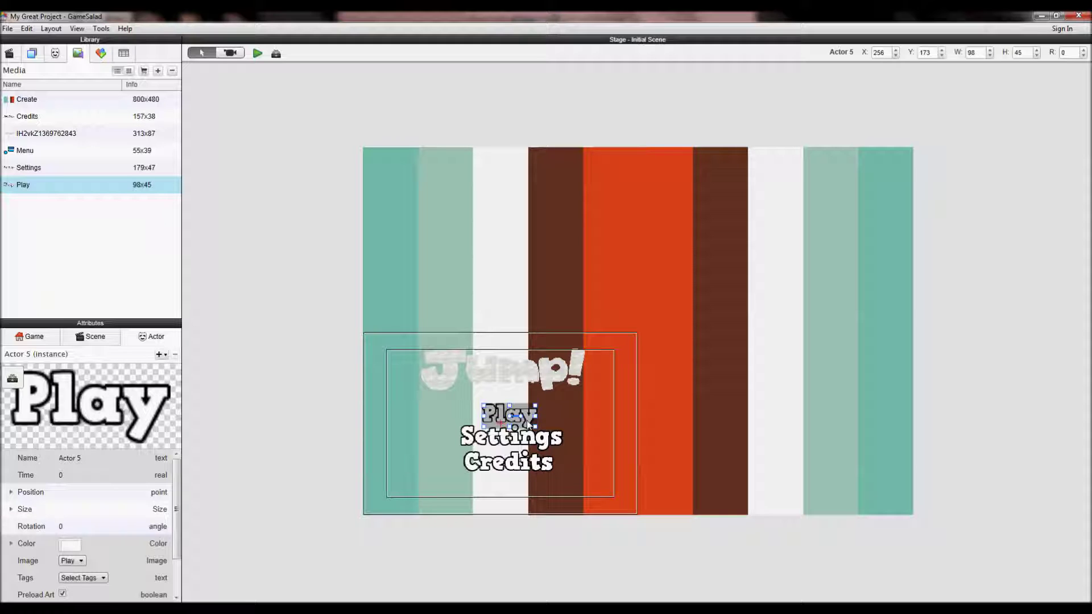
click(542, 447)
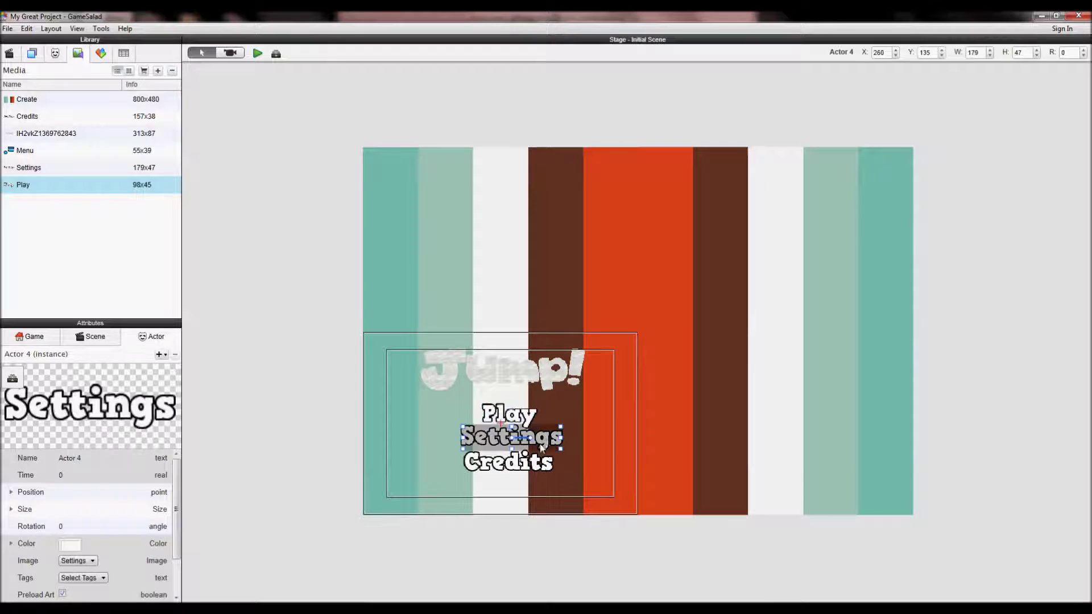
drag(533, 447, 521, 178)
Copy Credits to the right side and add a Menu icon beside the top Settings and that Credits
click(547, 462)
alt+drag(537, 464, 823, 360)
click(546, 281)
drag(23, 150, 424, 181)
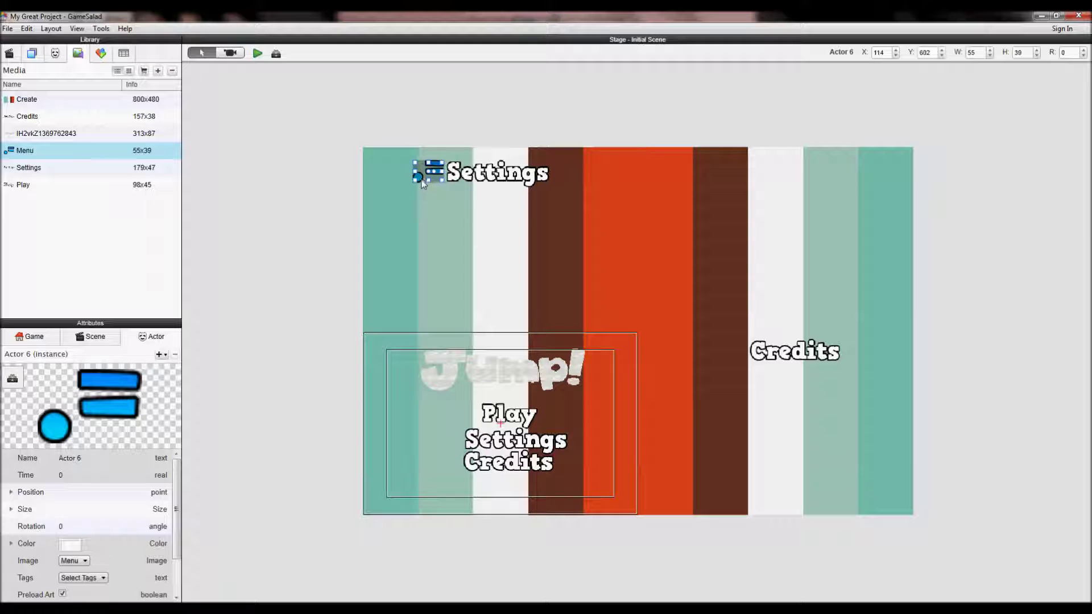
click(339, 204)
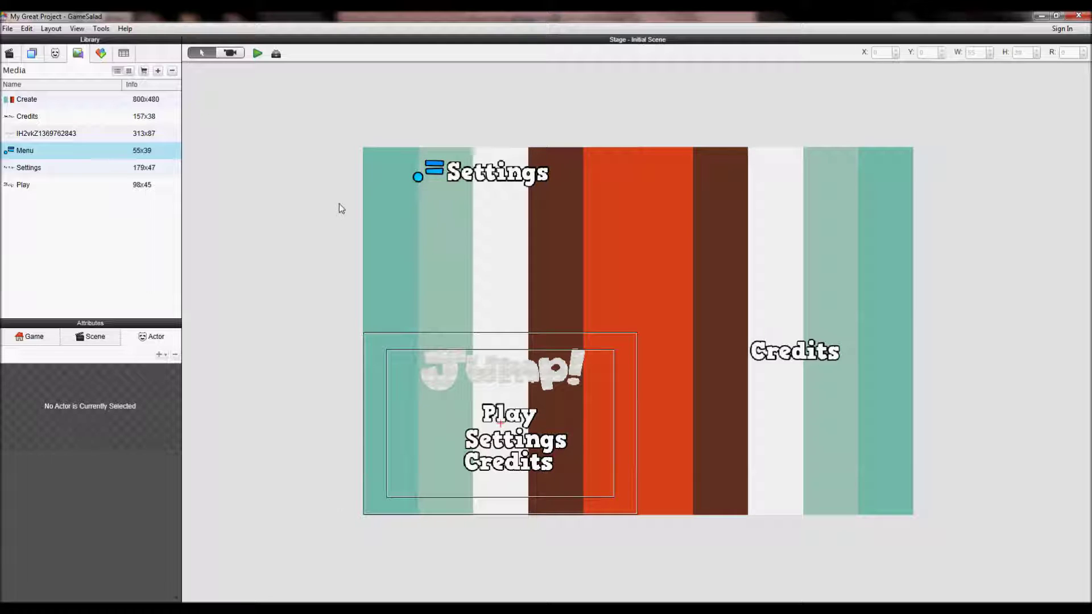
drag(52, 155, 725, 361)
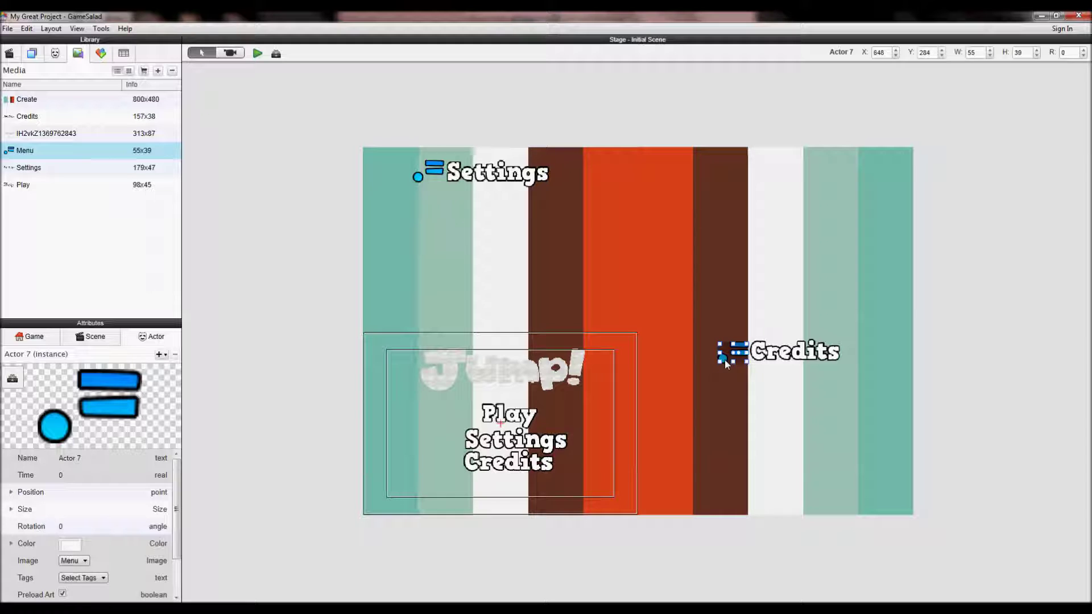
click(270, 376)
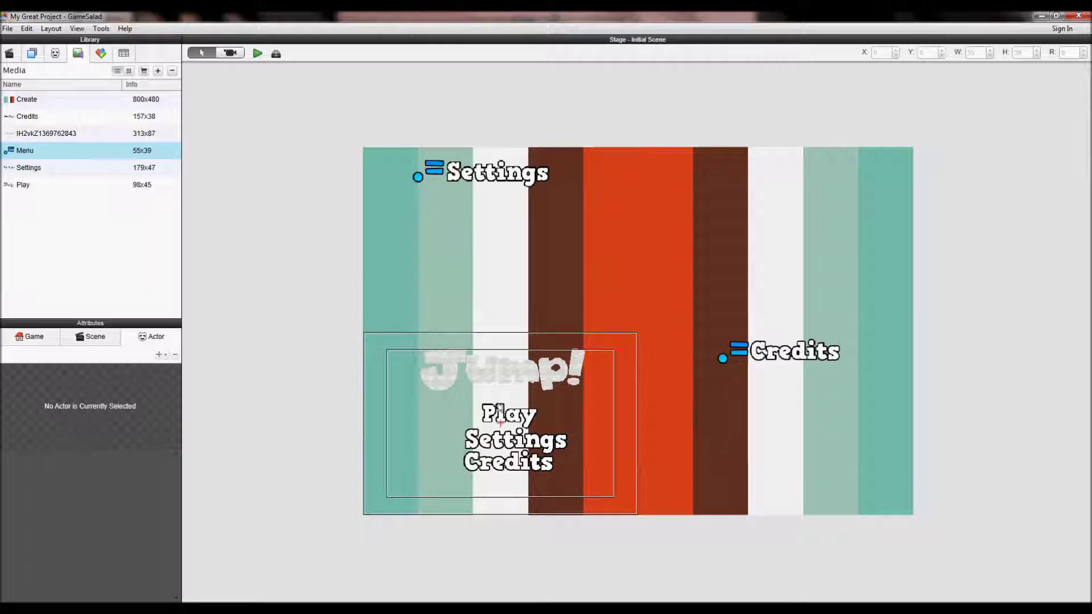
Nudge the menu's Settings word slightly to the left
click(524, 422)
click(544, 445)
drag(545, 446, 538, 447)
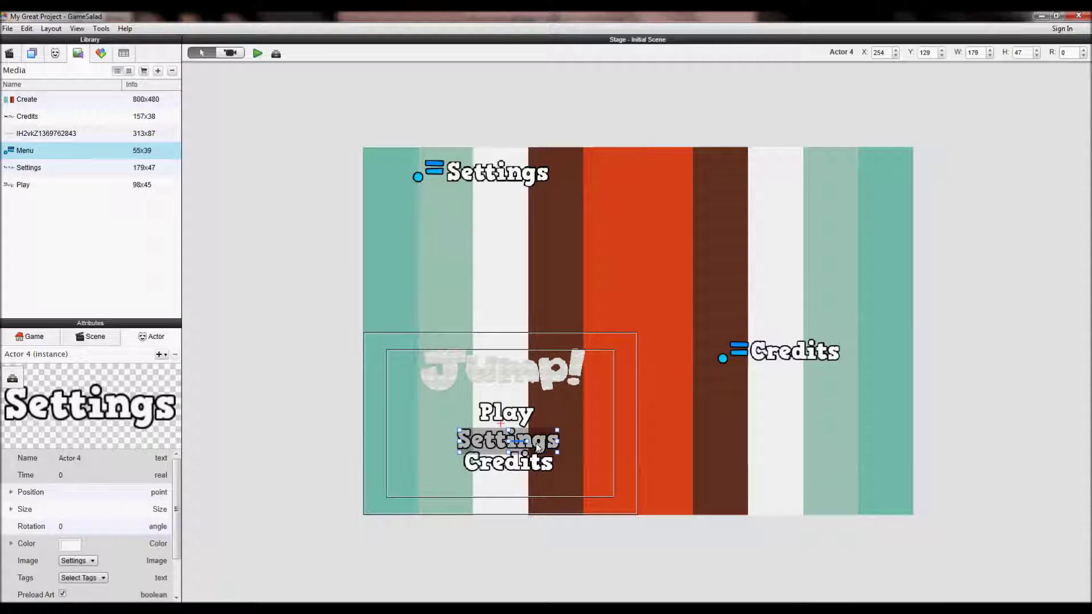
click(227, 403)
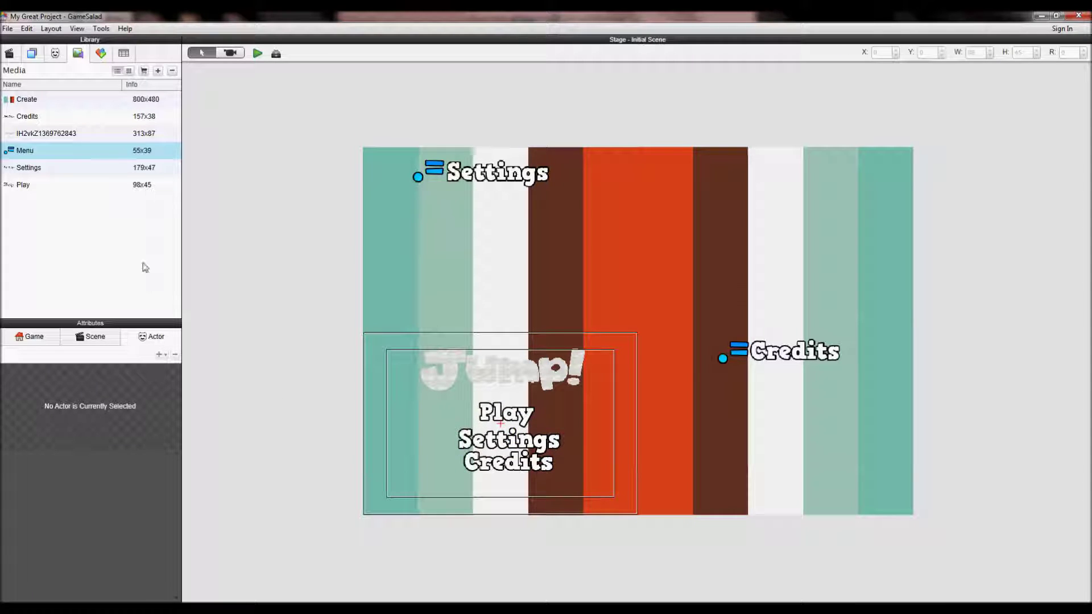
In the Actors list, rename the first three actors Background, Jump and Credits
click(56, 54)
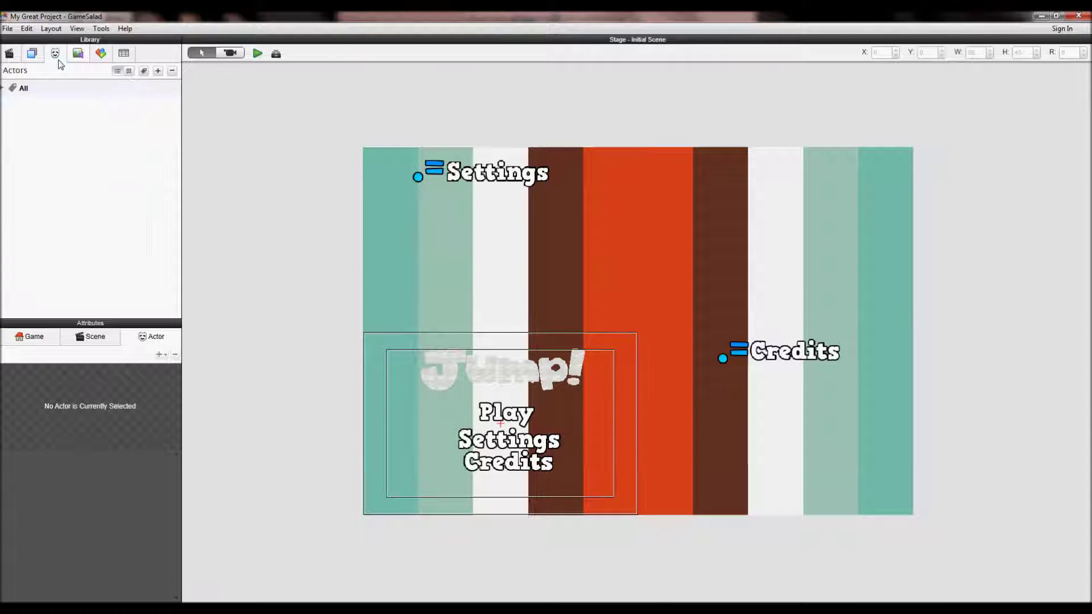
click(6, 89)
click(41, 108)
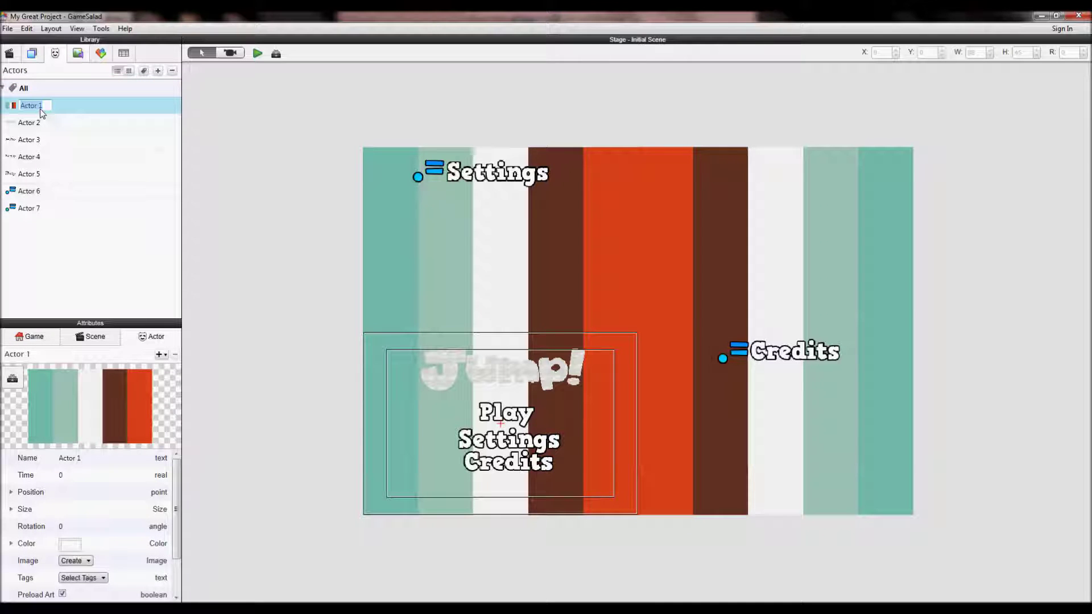
text(Background)
key(Return)
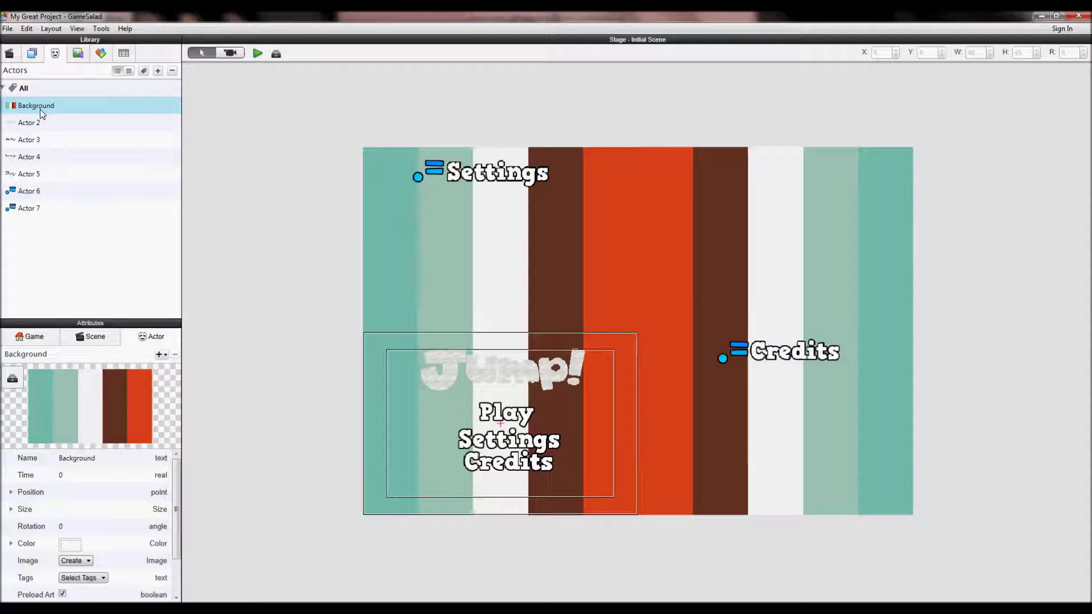
double_click(40, 123)
text(Jump)
key(Return)
click(39, 142)
double_click(33, 140)
text(Credits)
Rename the remaining actors Settings, Play, Settings Back and Credits Back
double_click(25, 162)
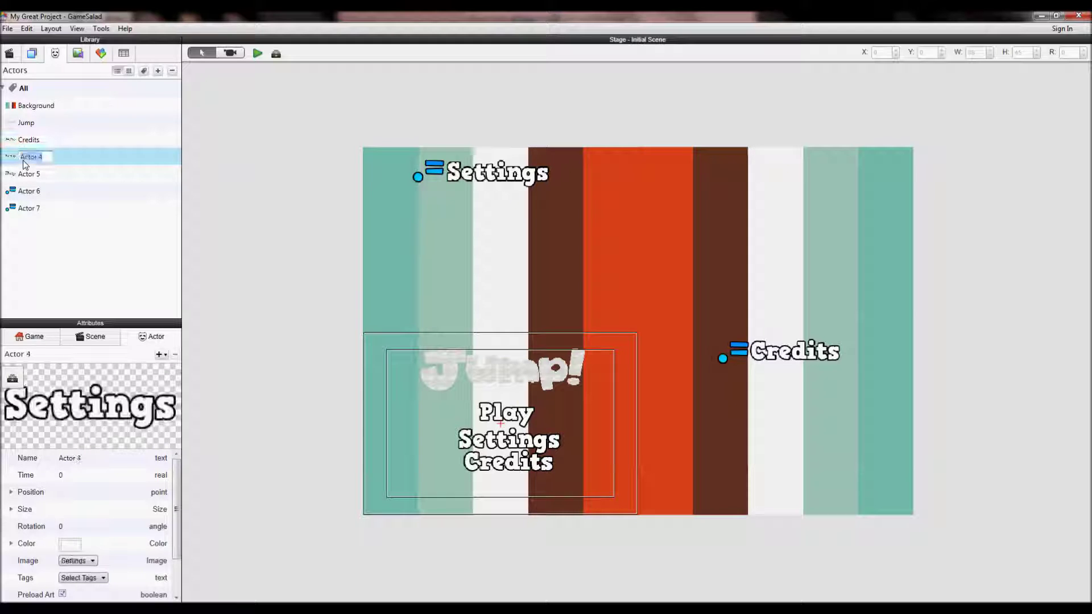
text(Settings)
double_click(48, 175)
text(Play)
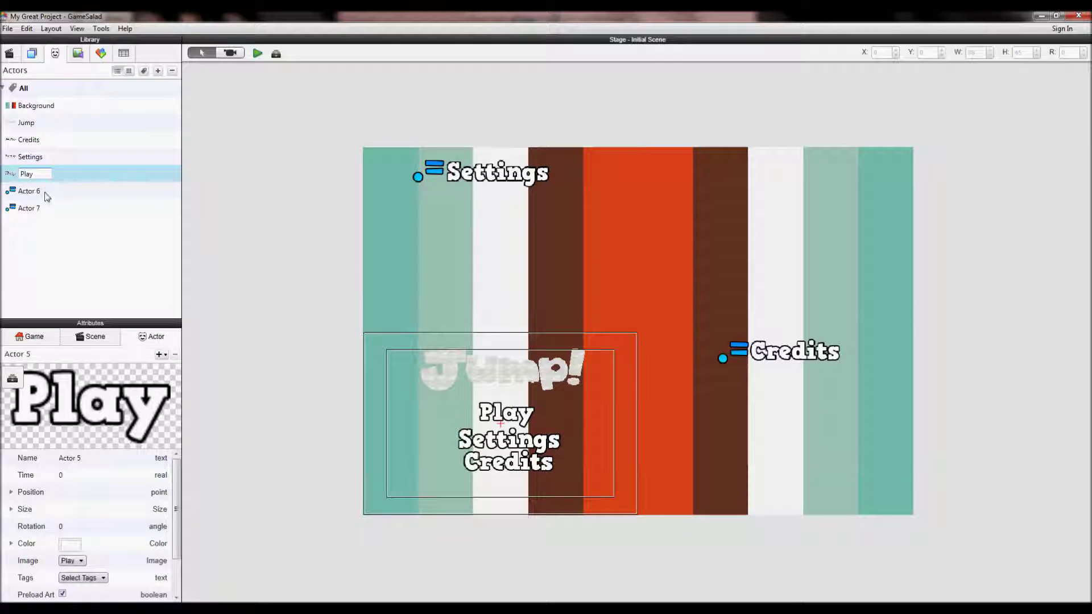
double_click(45, 192)
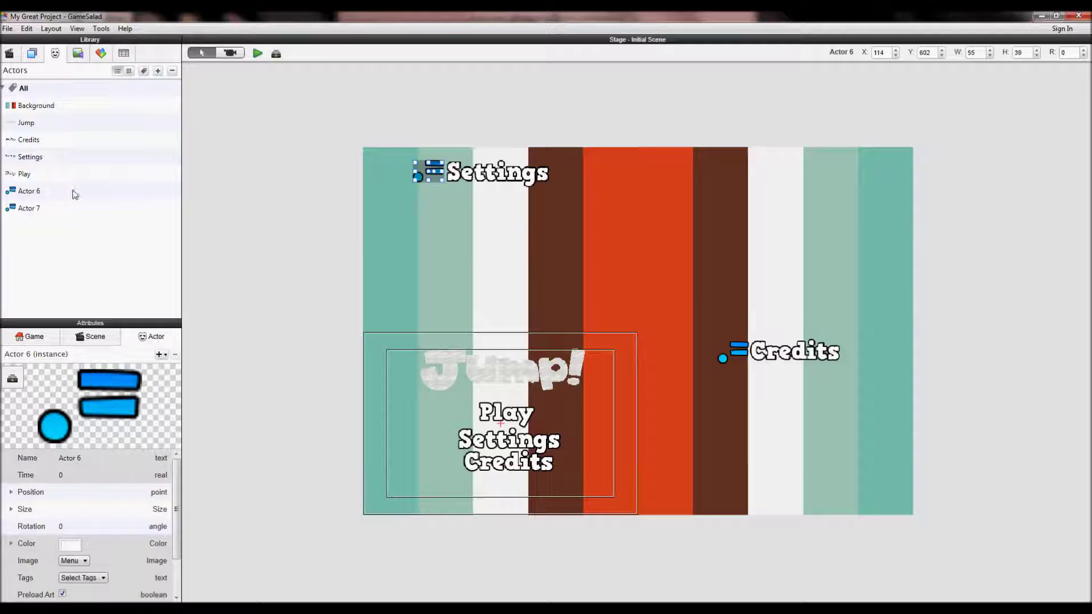
click(42, 194)
text(Settings Back)
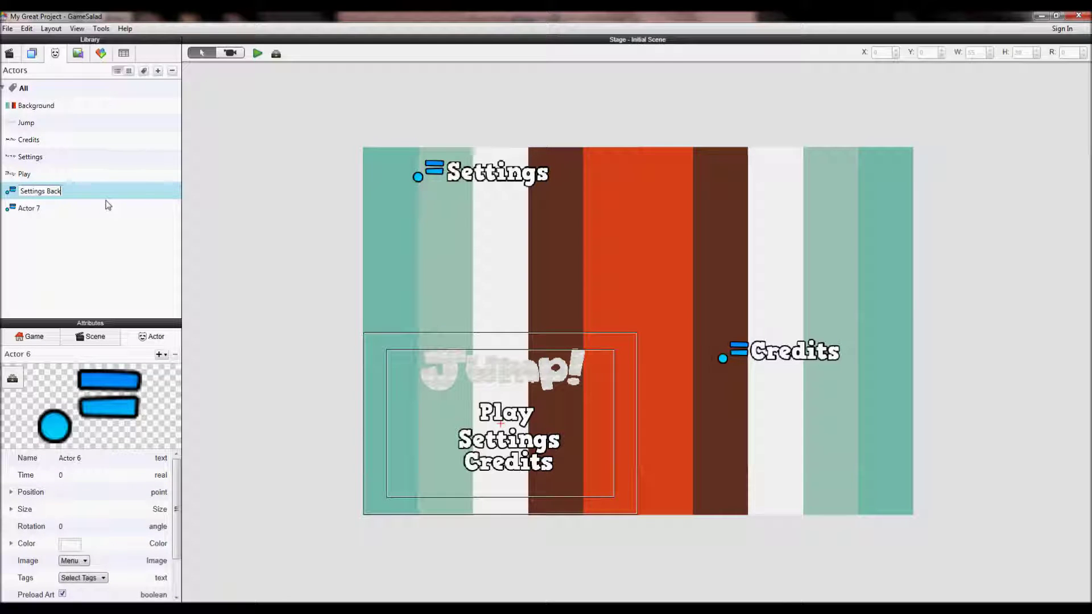
double_click(32, 208)
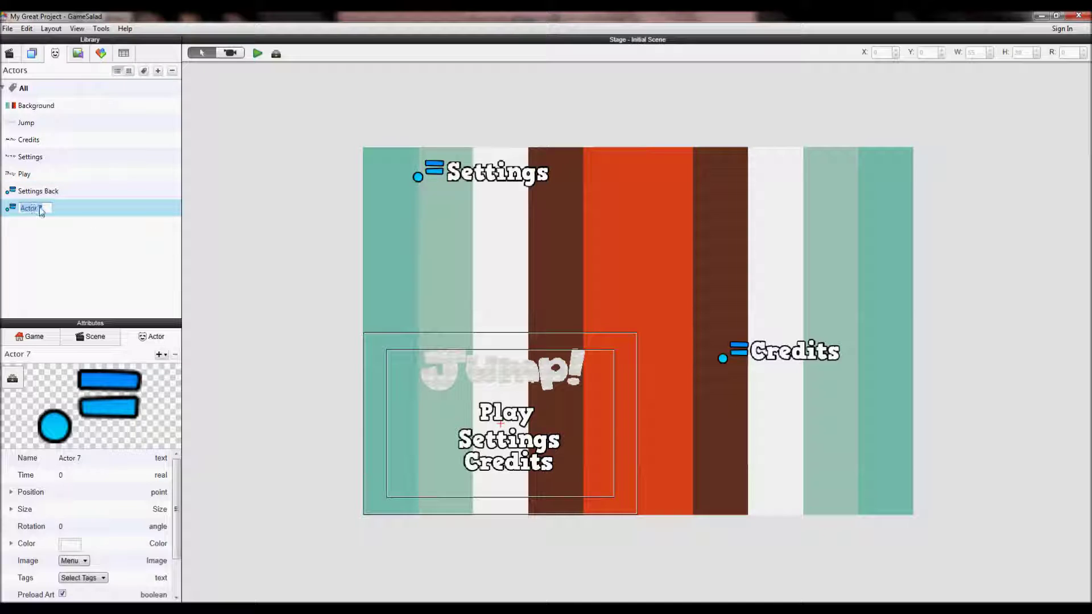
text(Credits Back)
key(Return)
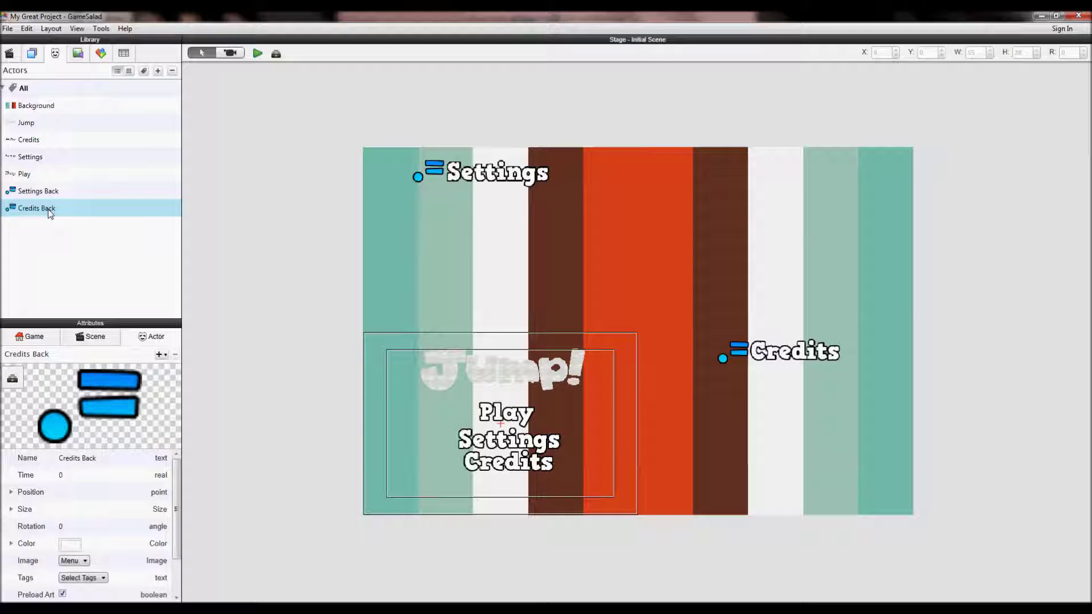
click(243, 204)
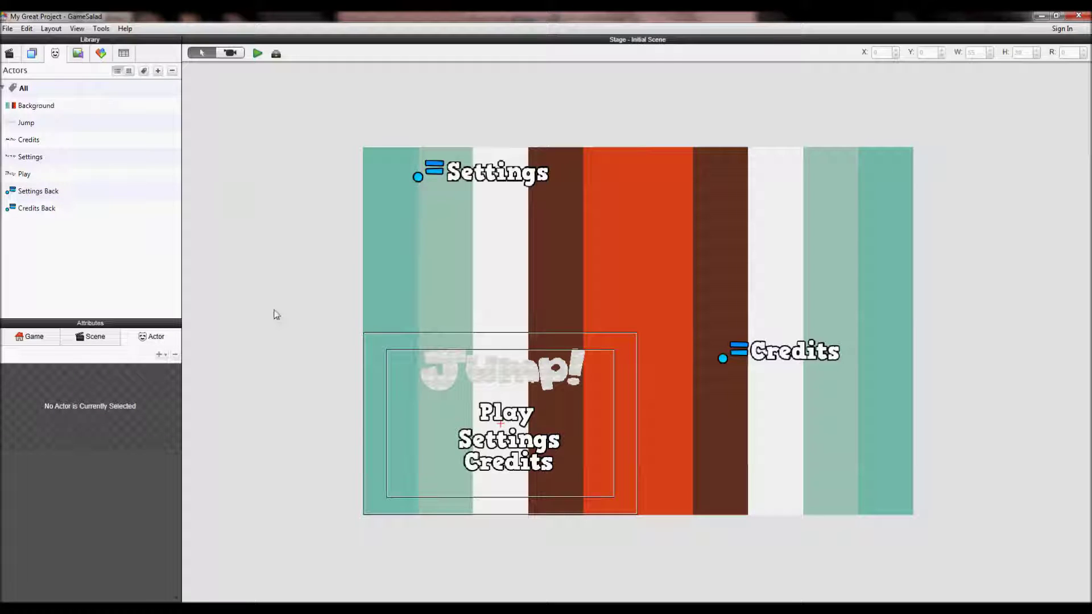
click(32, 54)
Create a new actor named Guide Settings and place an instance on the stage
click(55, 52)
click(158, 70)
double_click(28, 227)
text(Guide)
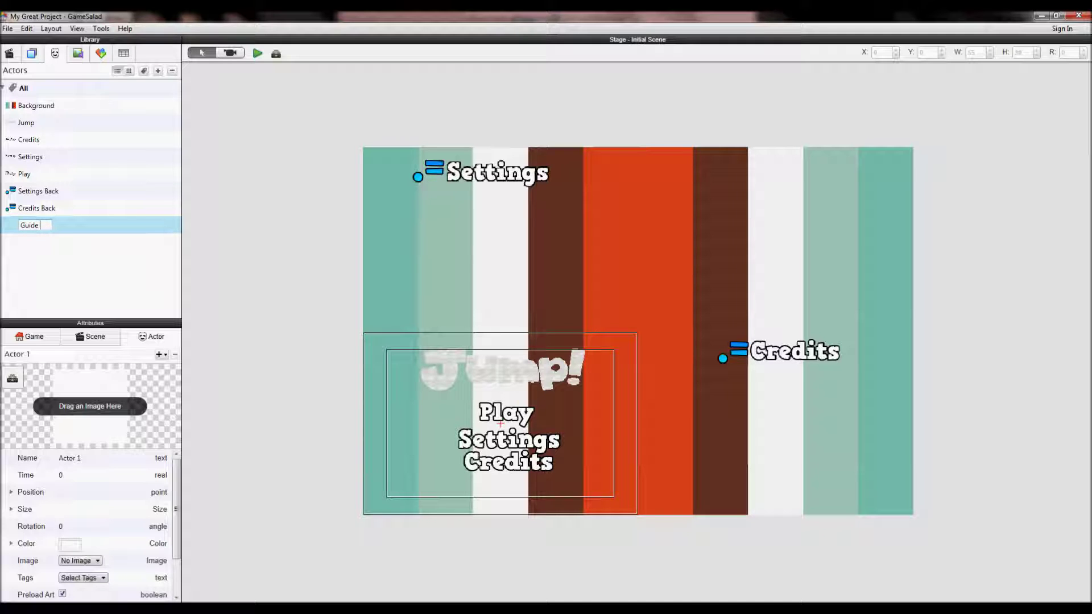
text(gs)
key(Return)
drag(40, 226, 333, 321)
Colour the Guide Settings actor green, resize it over the Settings word, and open its rules
click(70, 544)
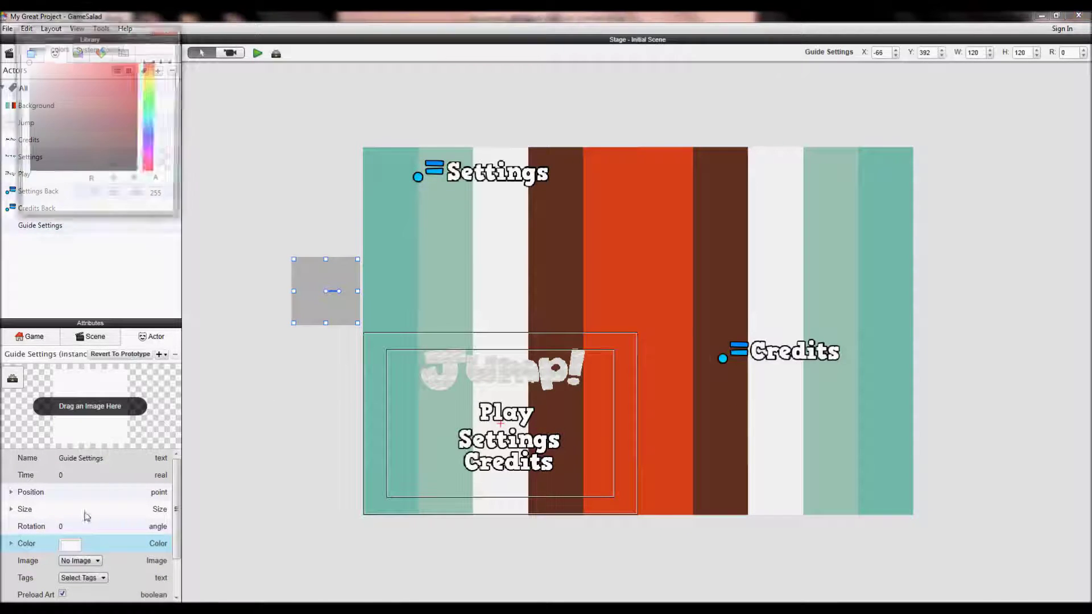
click(151, 92)
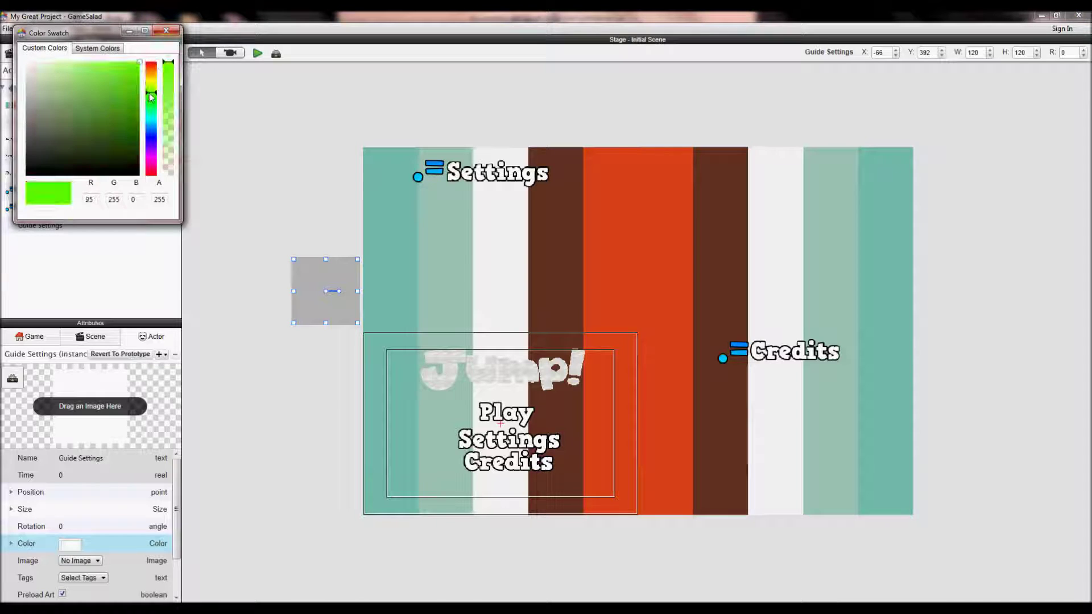
click(166, 30)
drag(356, 322, 419, 275)
drag(344, 266, 500, 443)
drag(577, 445, 556, 449)
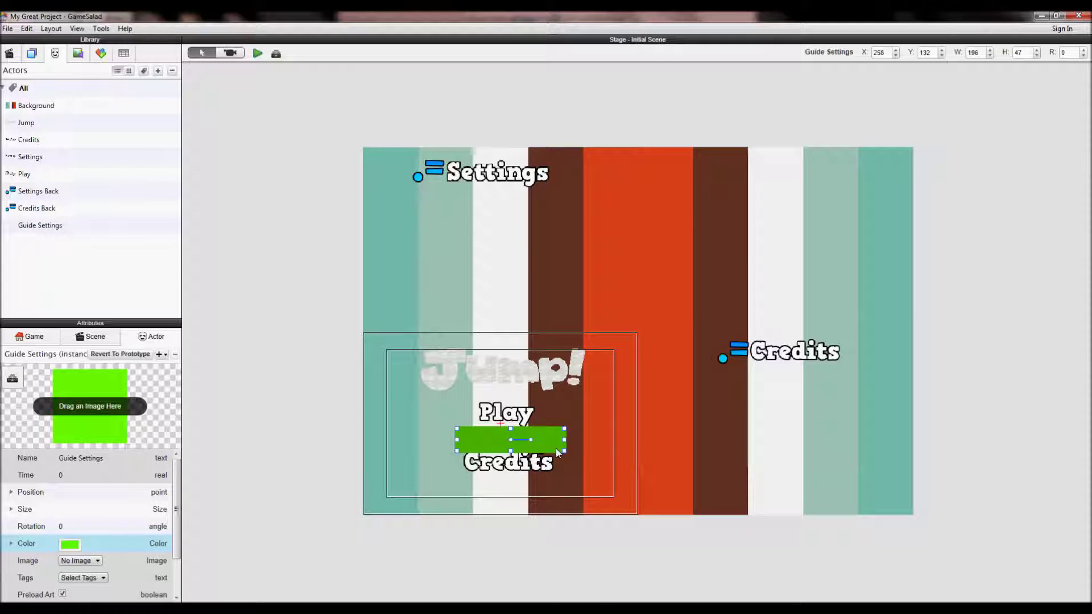
double_click(555, 448)
drag(495, 322, 504, 397)
Add two integer scene attributes named MoveUp and MoveRight
click(91, 337)
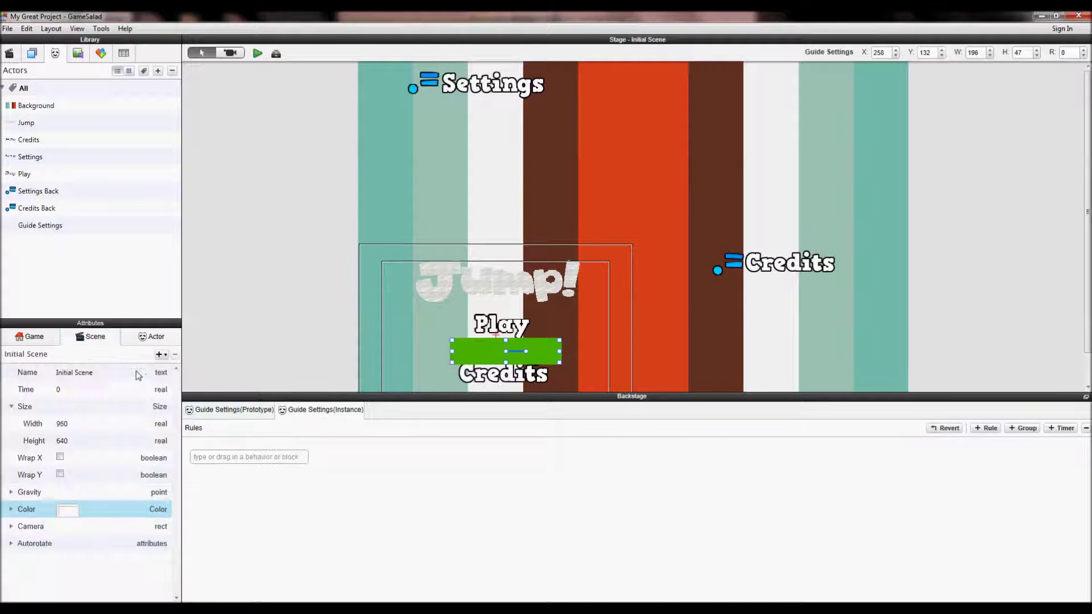
click(161, 354)
click(203, 390)
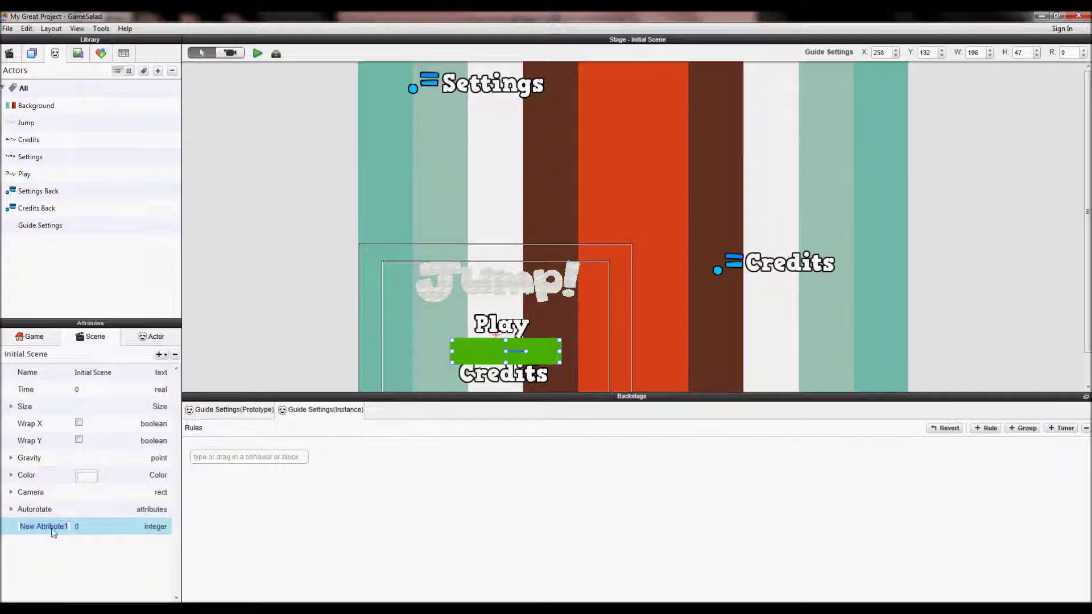
text(MoveUp)
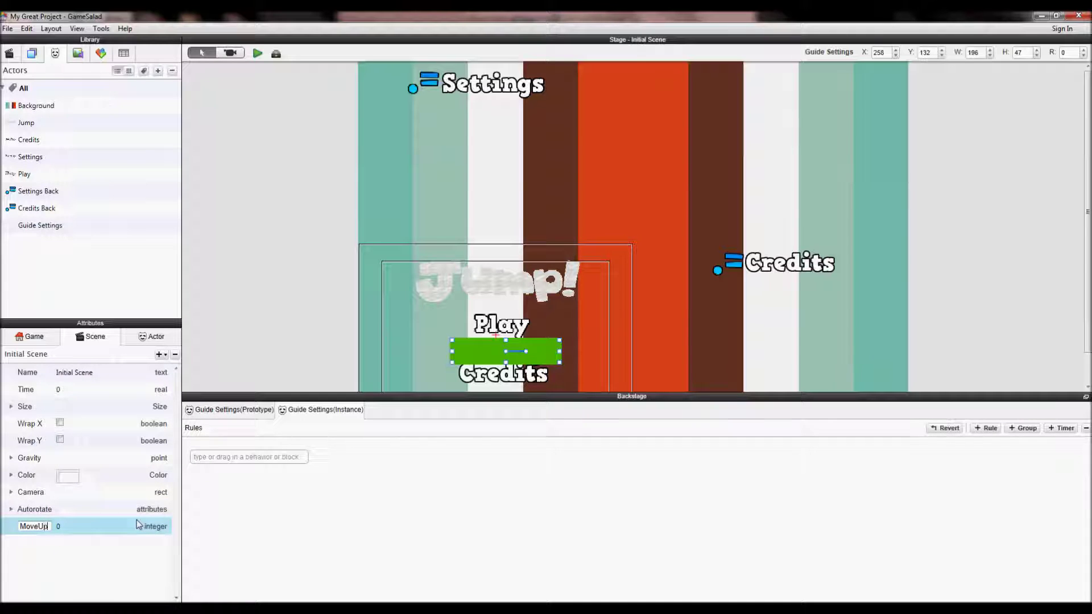
key(Return)
click(161, 354)
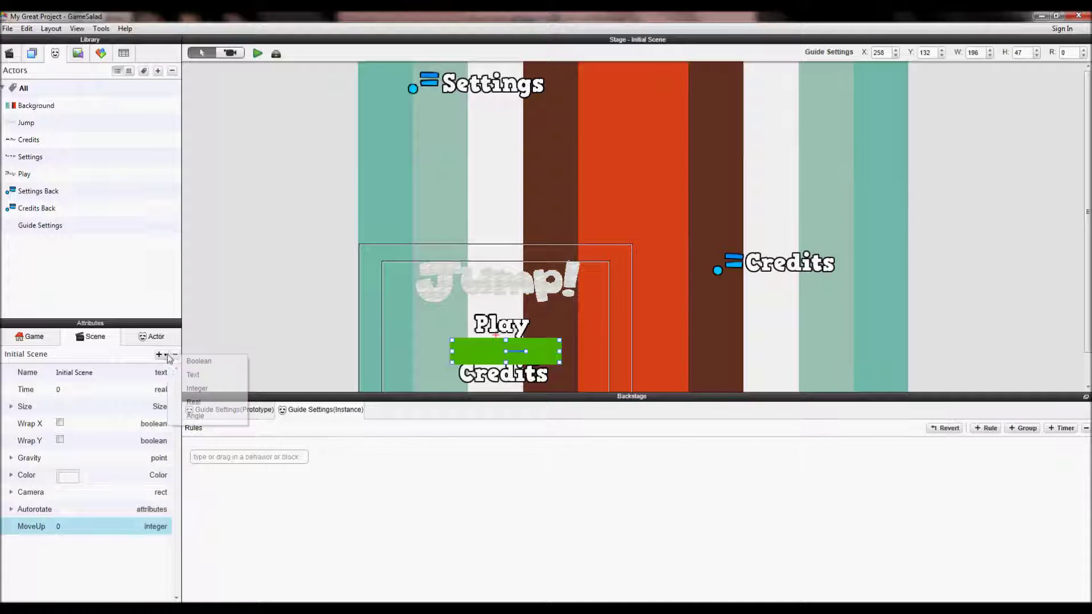
click(198, 388)
text(MoveRight)
key(Return)
Enlarge the stage view and add a new empty Rule to the green Guide Settings bar
drag(307, 396, 305, 471)
drag(486, 375, 487, 375)
drag(482, 471, 482, 366)
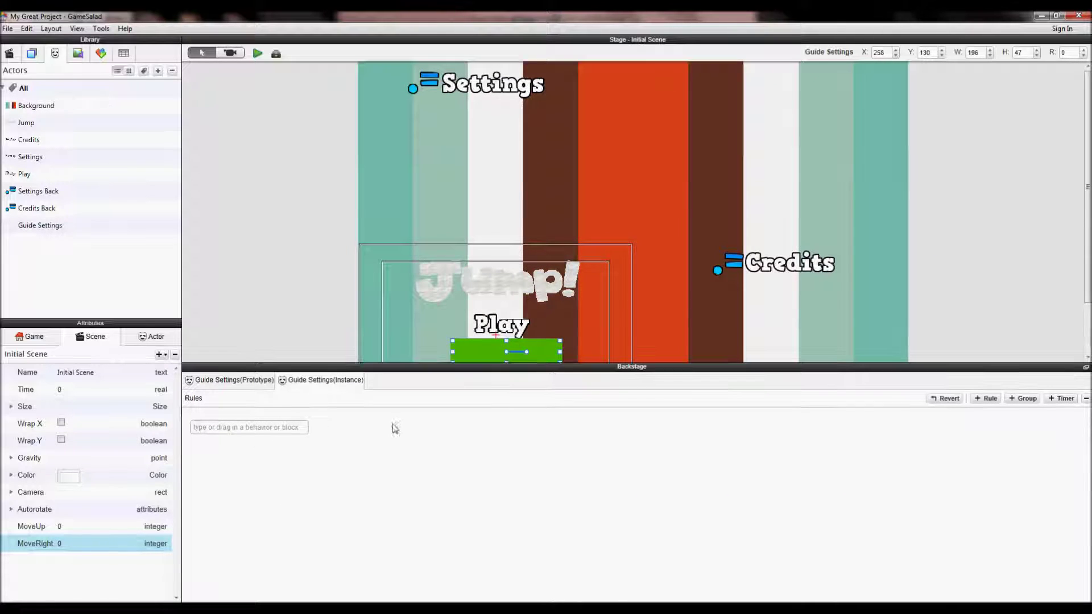
click(258, 428)
text(r)
key(Return)
click(266, 481)
Give the rule a 'touch is pressed' condition and an Accelerate behavior in Do
text(touch)
key(Return)
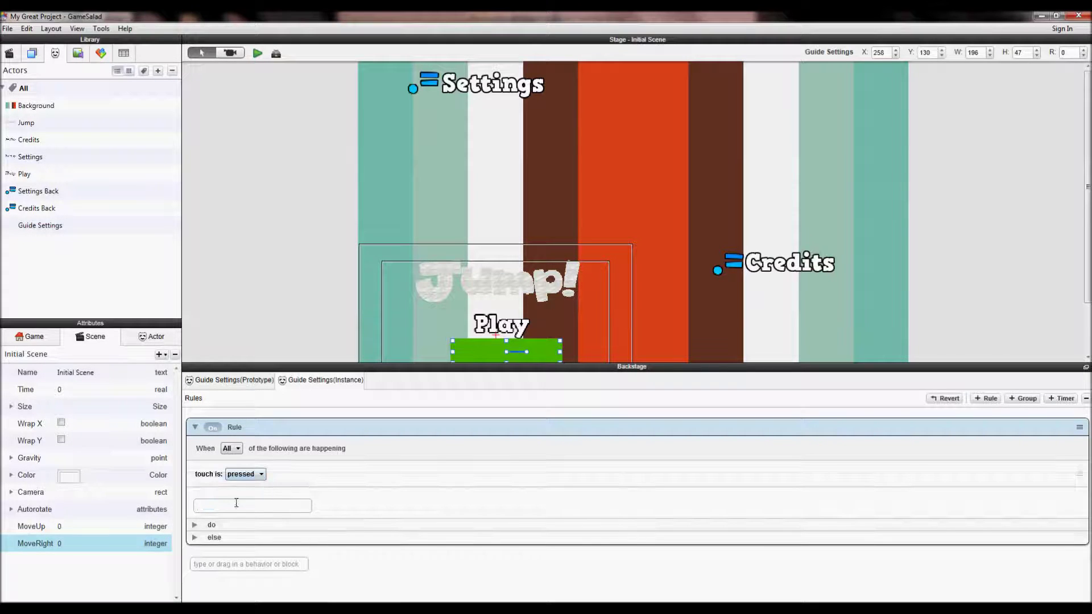
click(195, 524)
click(248, 551)
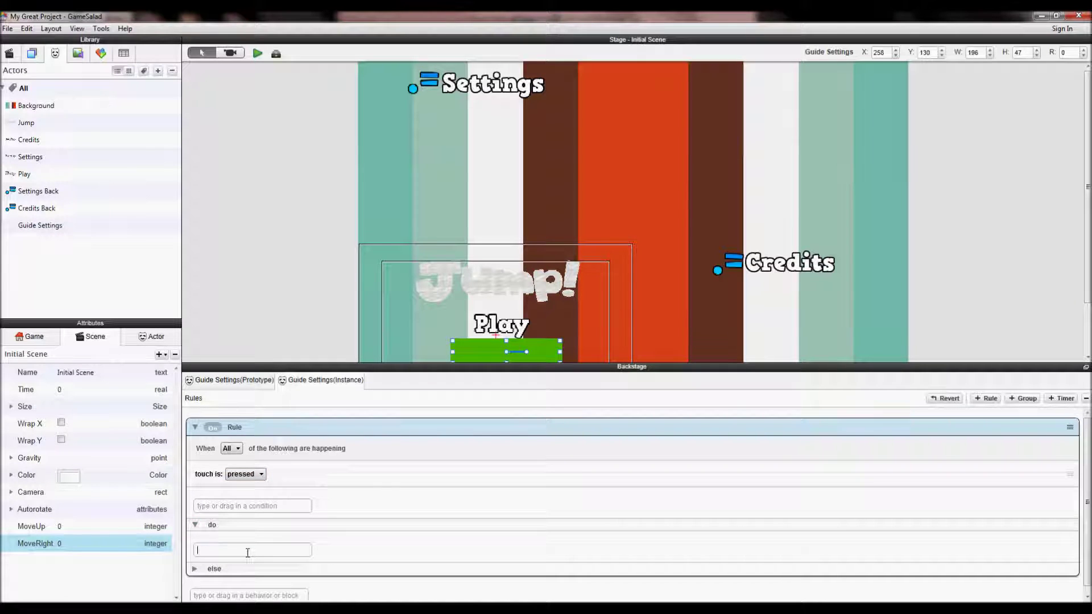
text(accelerate)
click(227, 560)
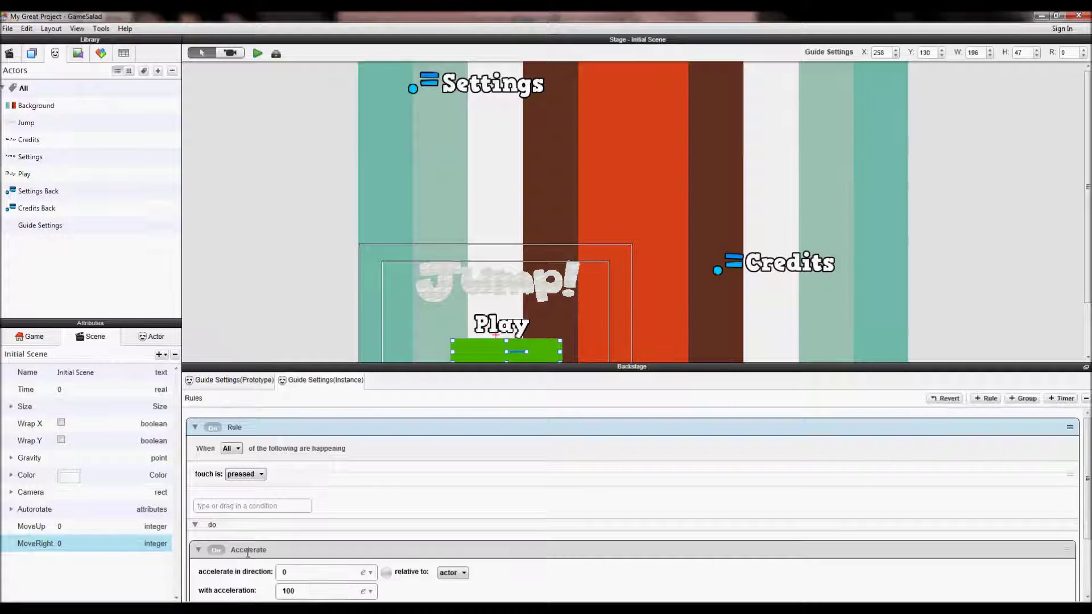
Set Accelerate to direction 90, acceleration 3500, relative to scene, then preview the scene
drag(391, 579, 388, 571)
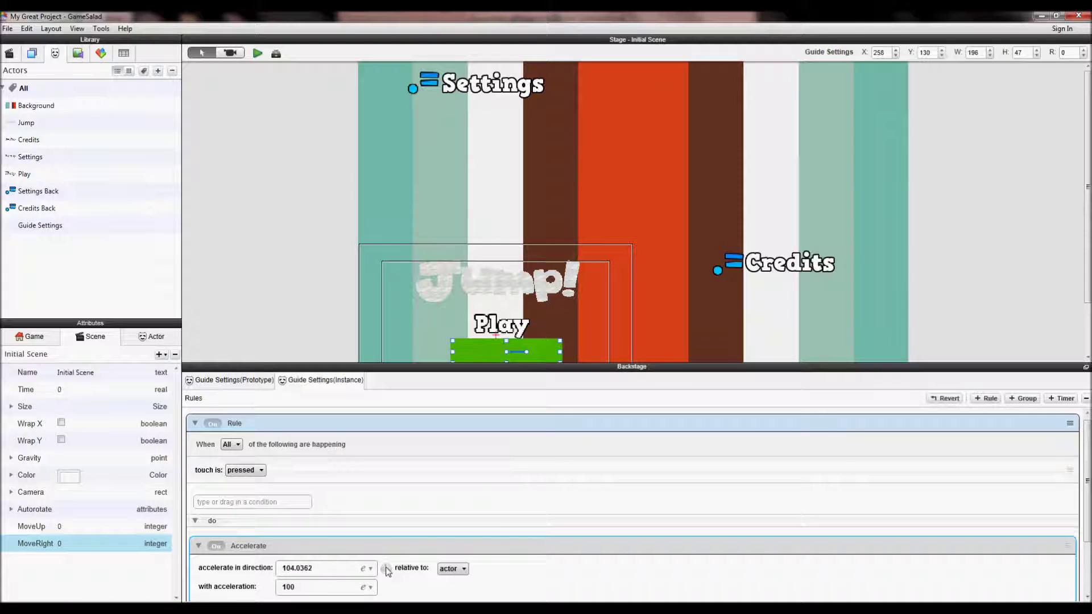
click(321, 567)
text(90)
click(318, 587)
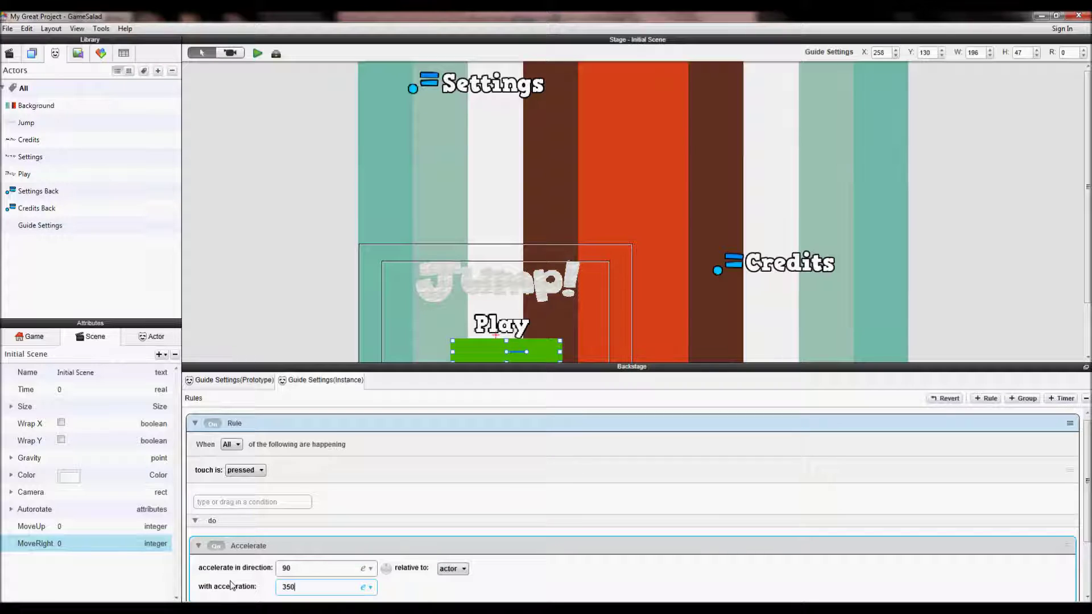
click(464, 569)
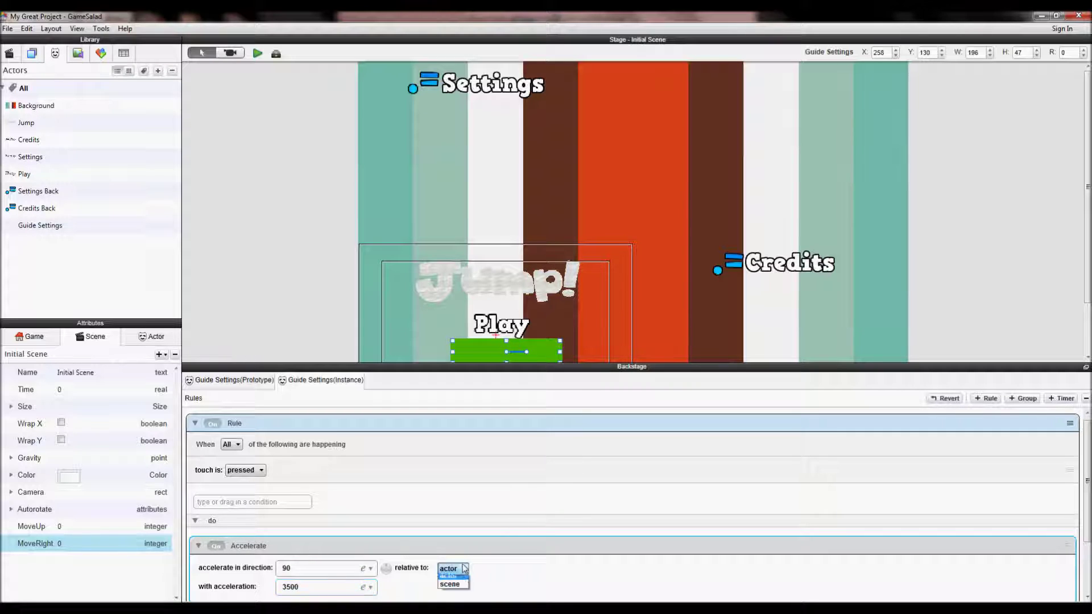
click(450, 589)
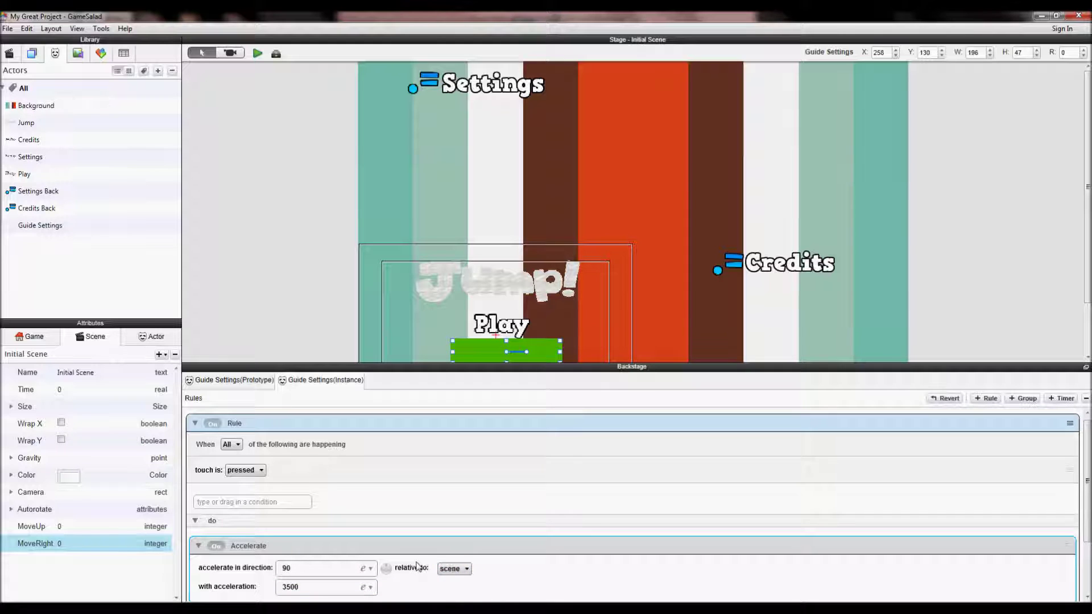
scroll(441, 551, down, 2)
scroll(319, 530, up, 2)
scroll(327, 529, down, 2)
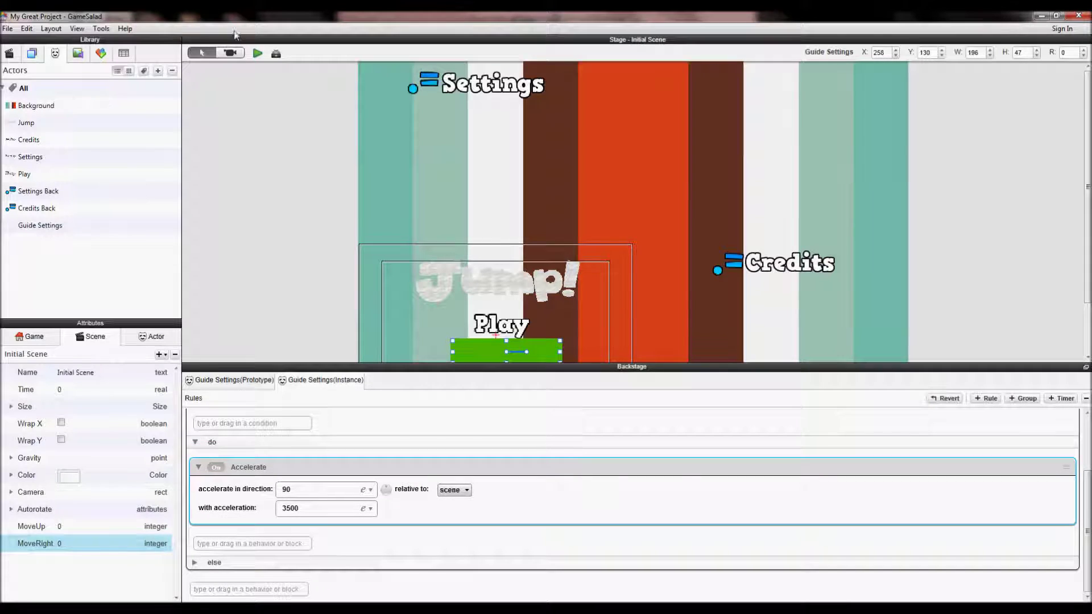
click(258, 53)
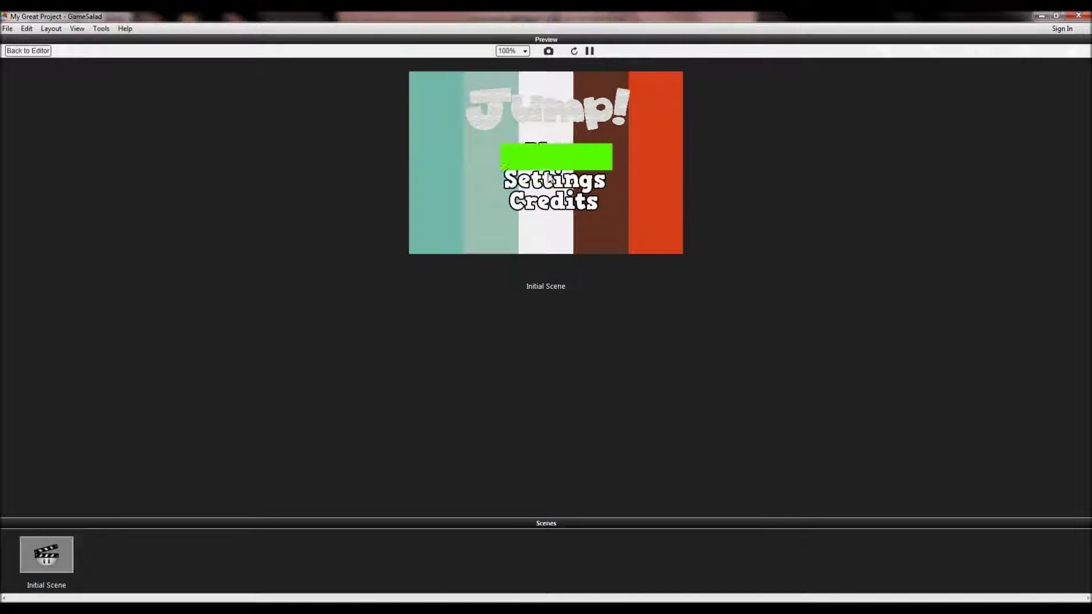
Back in the editor, collapse the touch rule and add a Control Camera behavior to the bar
click(34, 51)
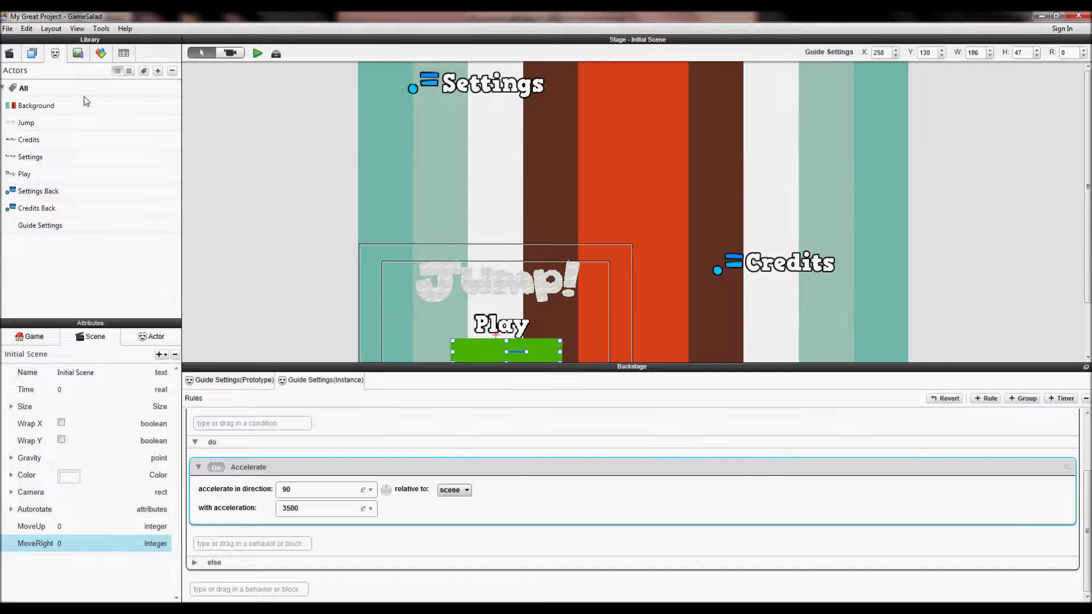
scroll(211, 412, up, 3)
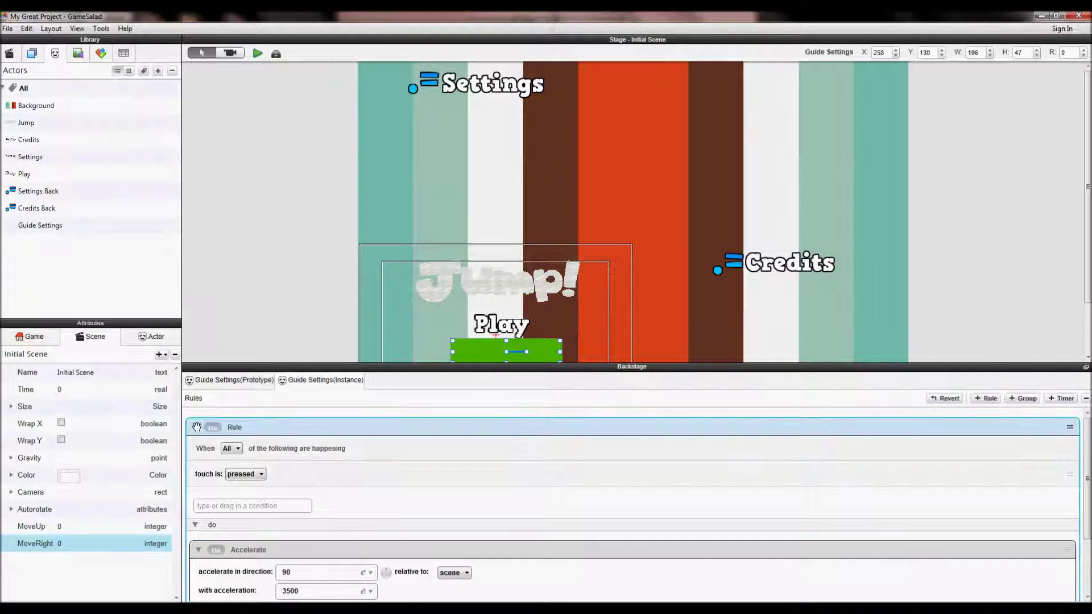
click(194, 427)
click(227, 456)
text(cont)
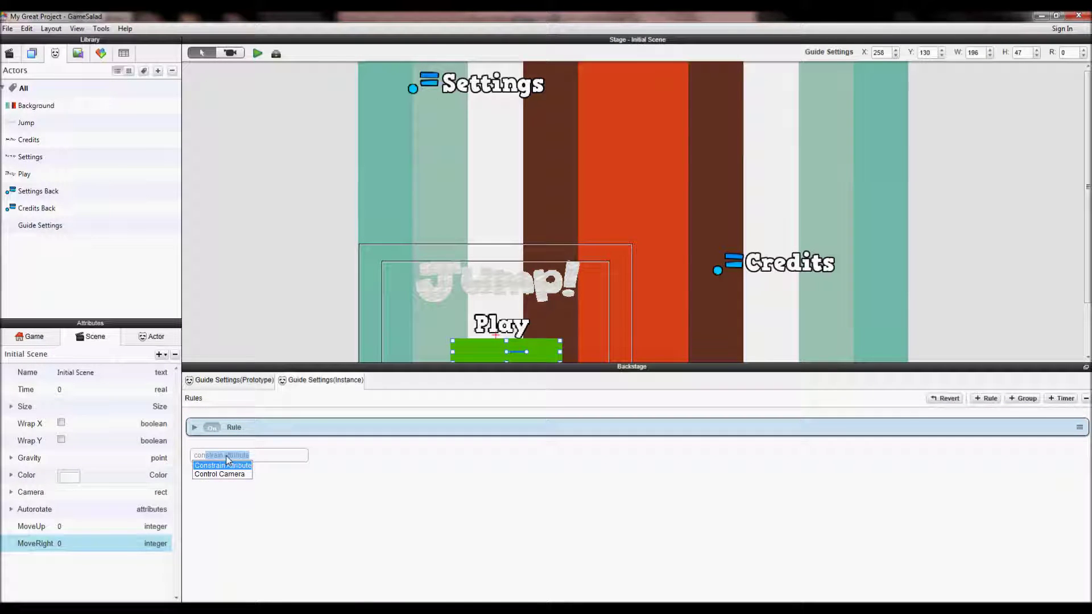
key(Return)
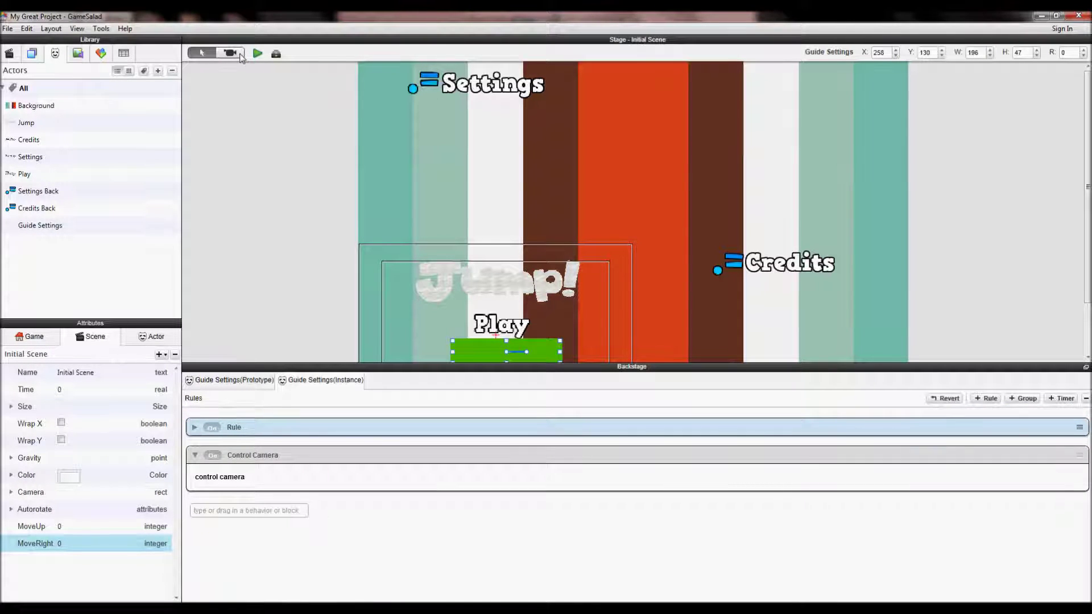
Collapse the camera tracking region, then test-play by touching the green bar and return
click(242, 55)
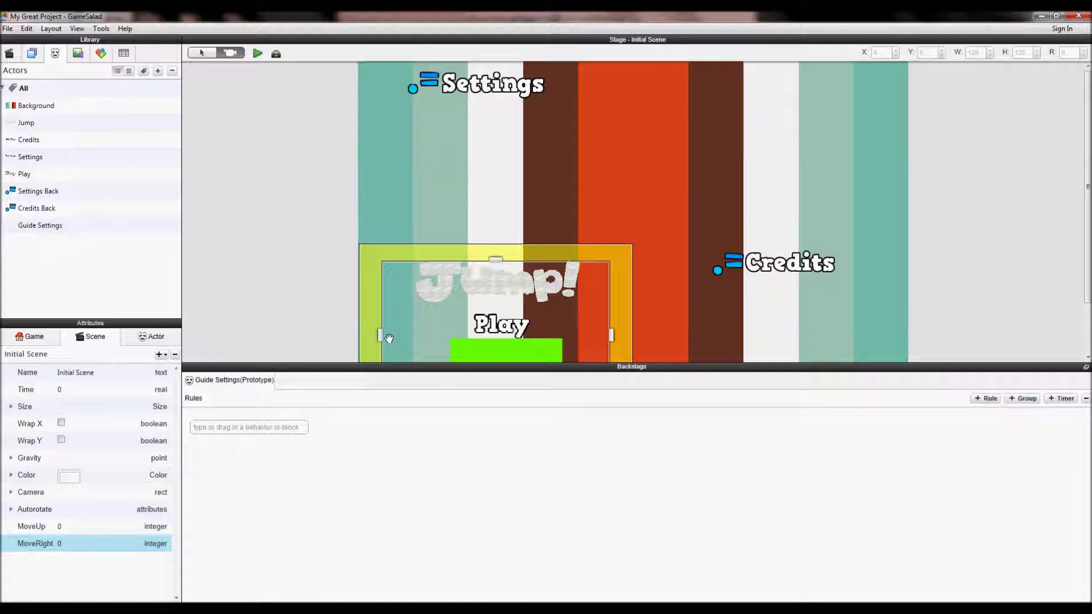
drag(380, 335, 496, 335)
drag(498, 260, 498, 339)
click(257, 53)
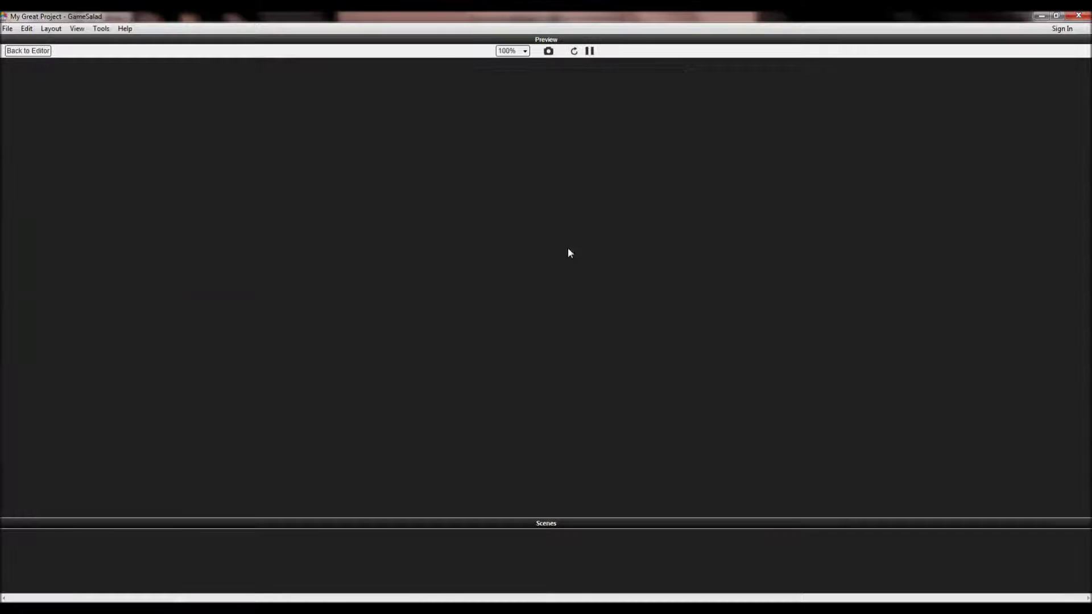
click(560, 183)
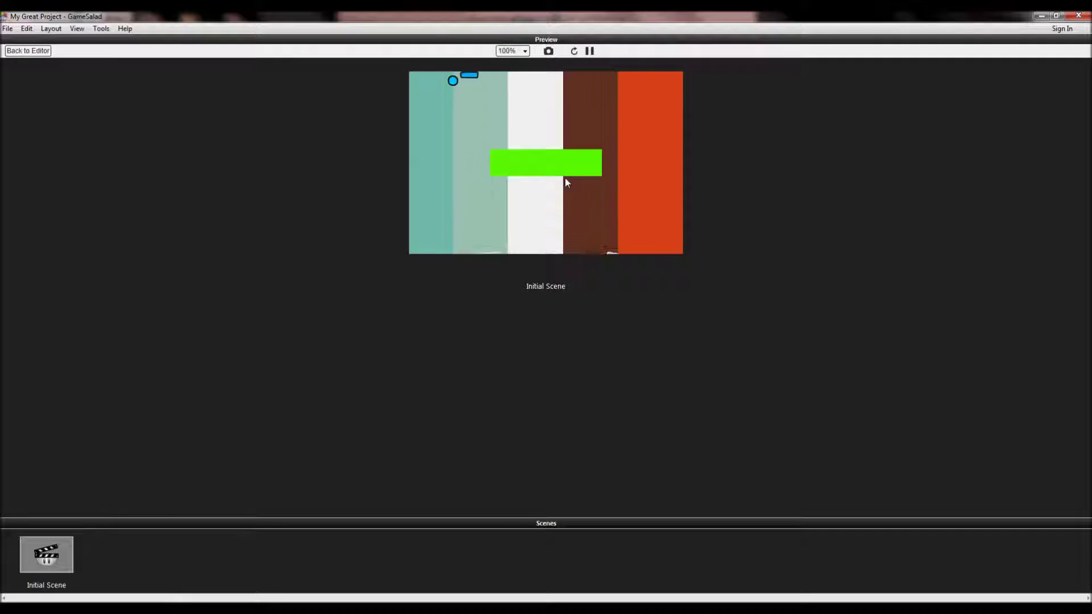
click(31, 52)
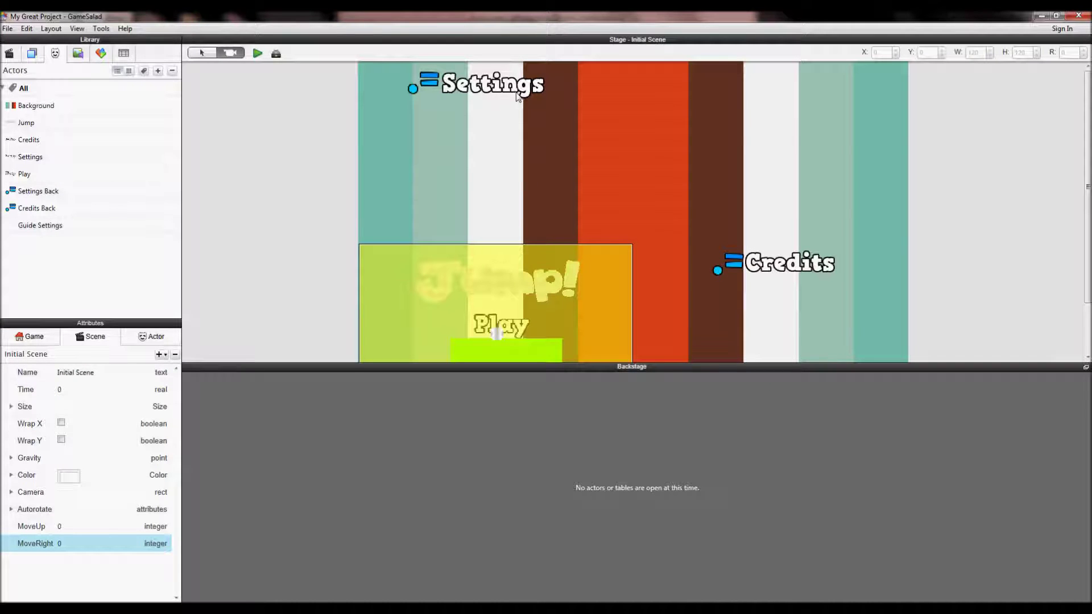
drag(394, 367, 398, 517)
Select and deselect the Settings actor, then resize the stage and rules areas
click(203, 53)
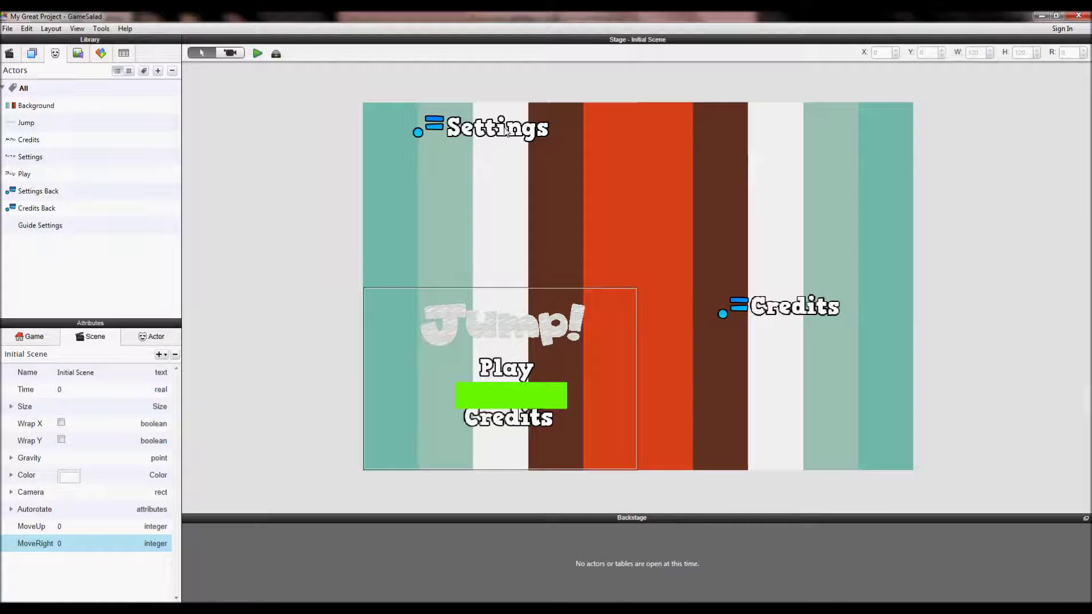
click(506, 131)
right_click(508, 130)
click(319, 243)
click(333, 332)
drag(406, 517, 470, 520)
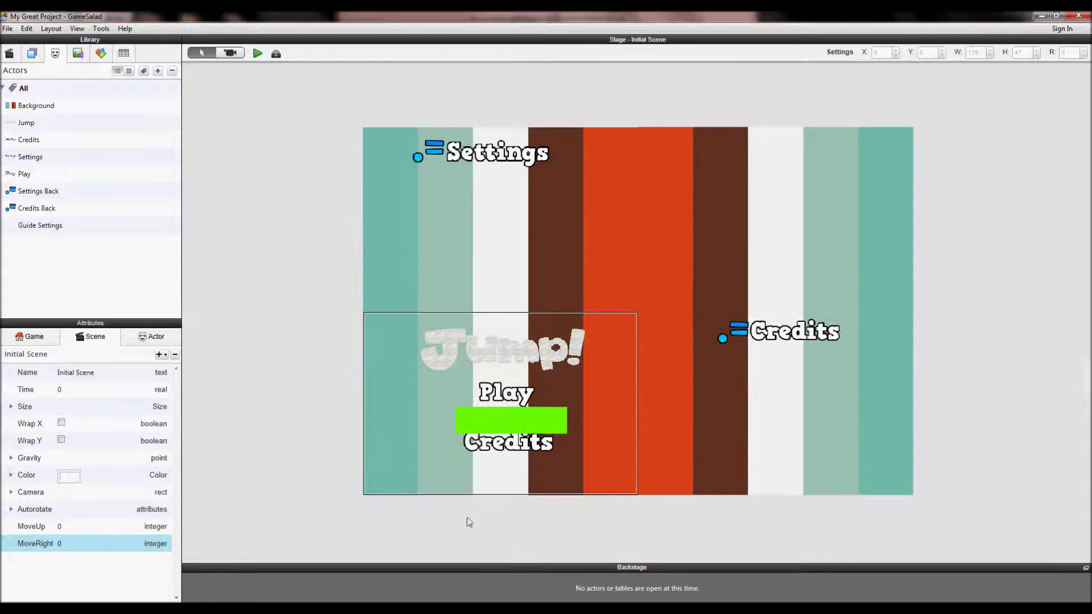
Create an actor named Block and place a flattened instance above the scene
click(159, 71)
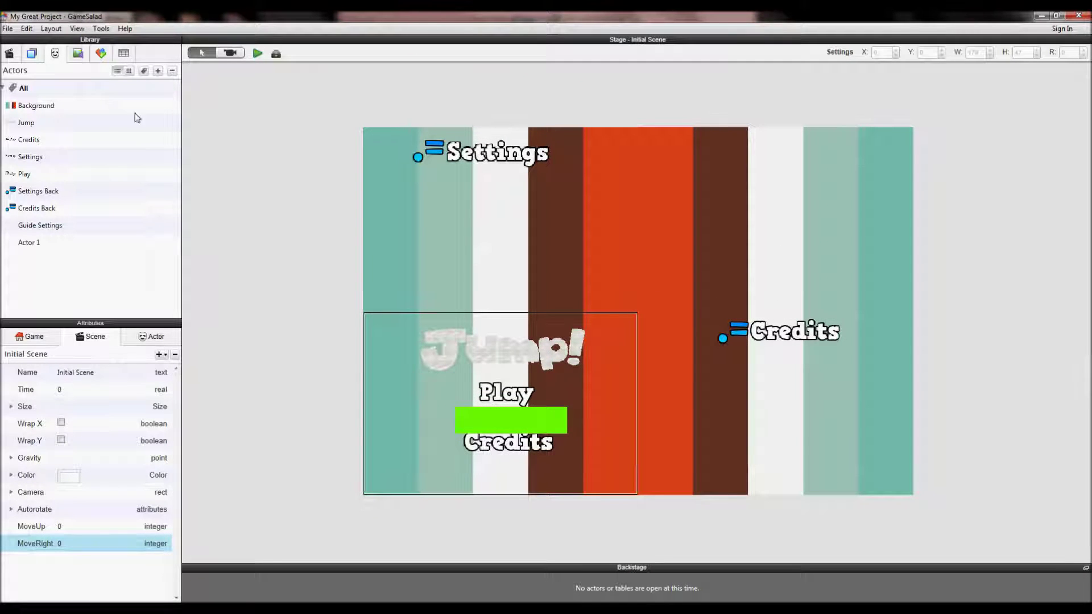
double_click(45, 244)
text(Block)
key(Return)
drag(27, 242, 603, 94)
drag(518, 124, 493, 99)
click(515, 410)
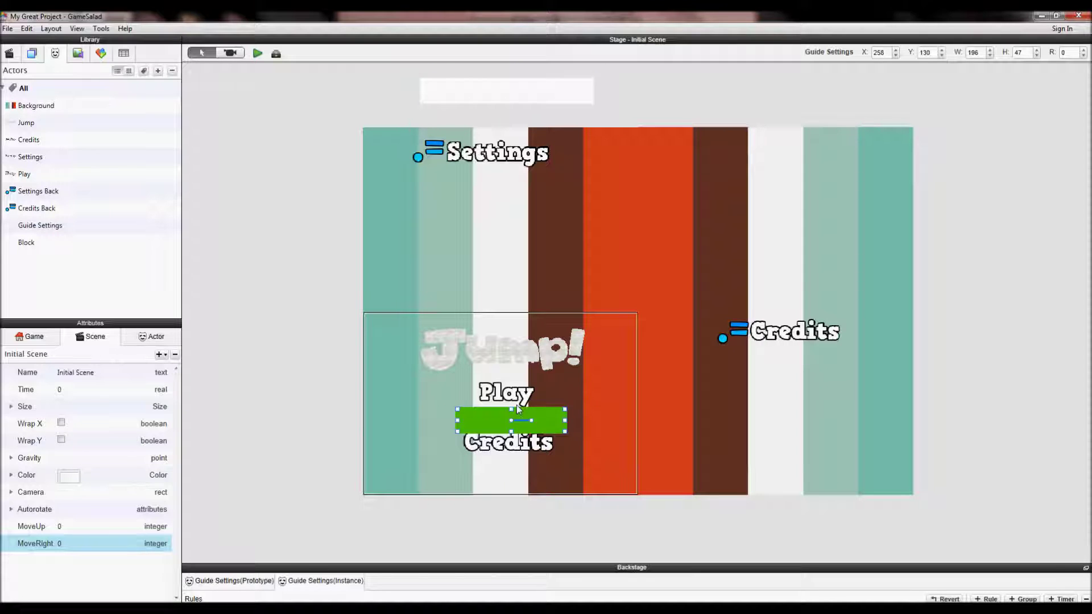
Add a Collide behavior making the Guide Settings bar bounce off Block
drag(503, 563, 503, 356)
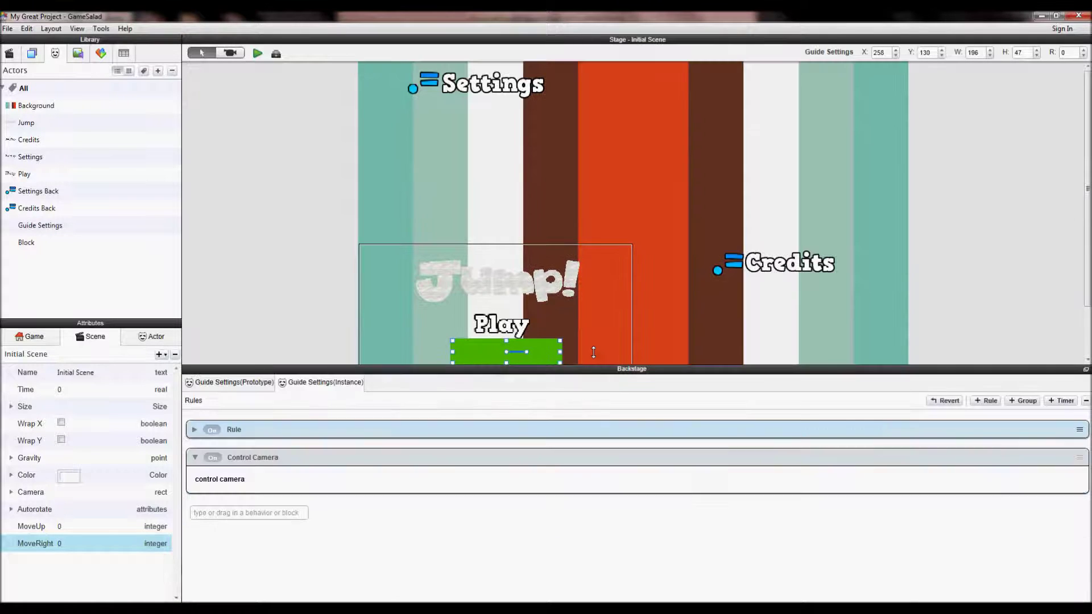
click(256, 497)
text(collide)
key(Return)
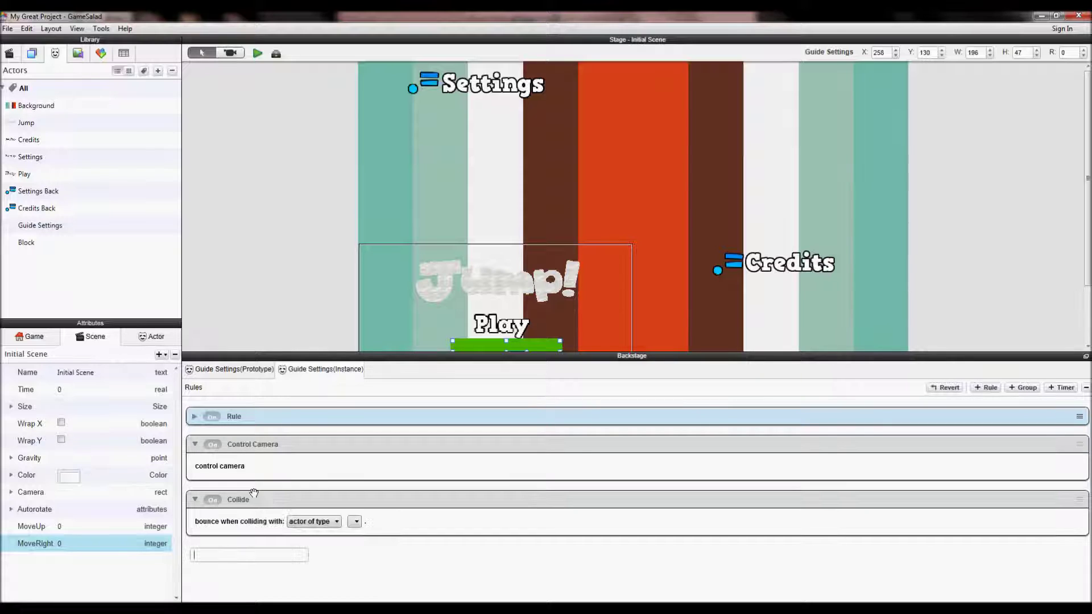
click(357, 522)
click(370, 597)
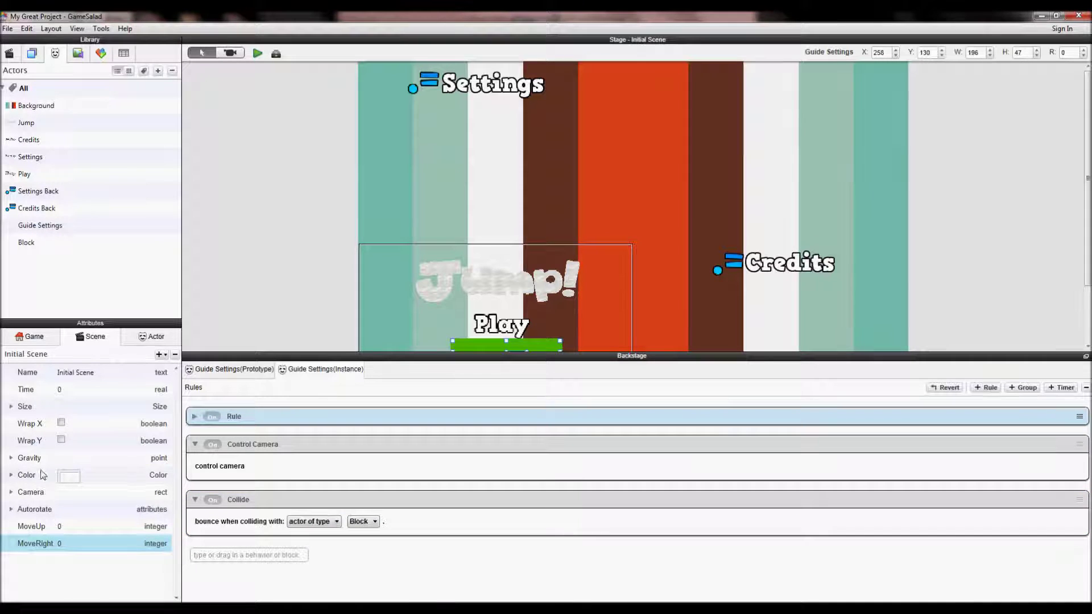
Check the Guide Settings bar's Physics bounciness value, then deselect it
click(142, 338)
scroll(69, 449, down, 3)
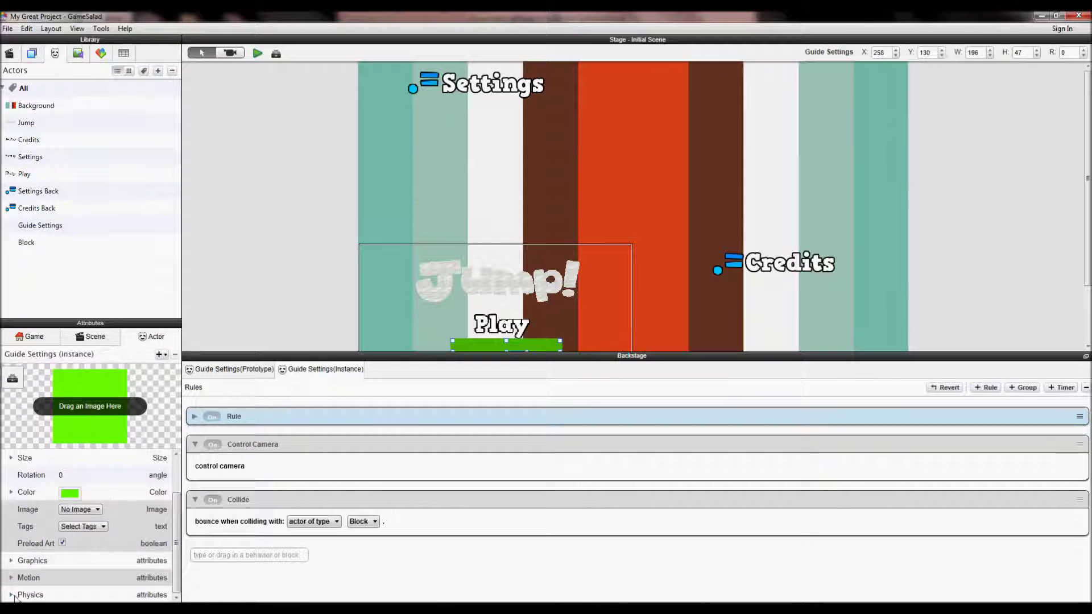
click(12, 596)
scroll(86, 588, down, 1)
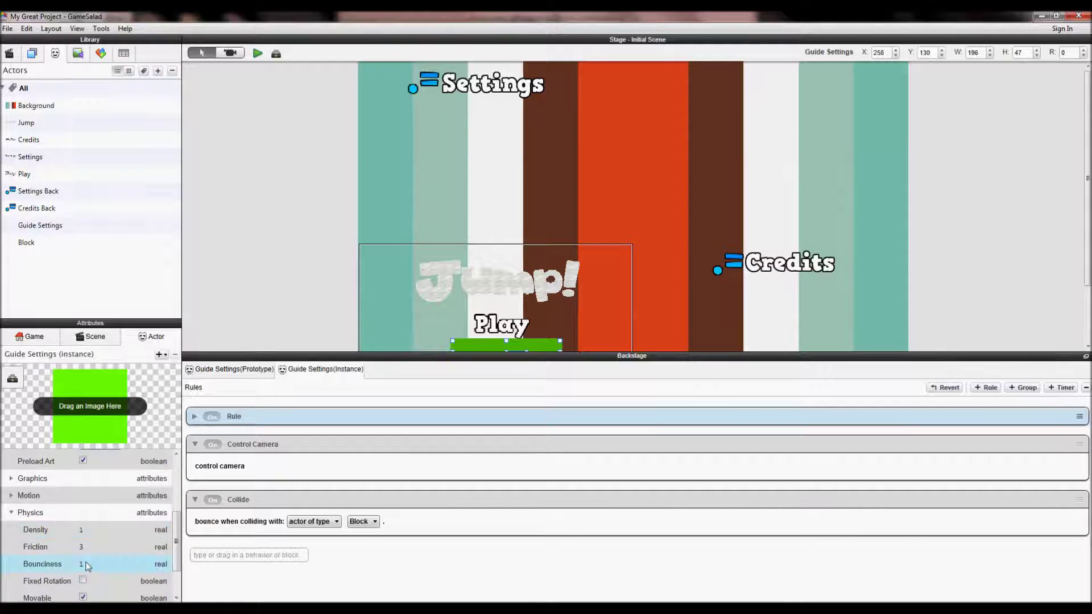
click(84, 564)
click(442, 132)
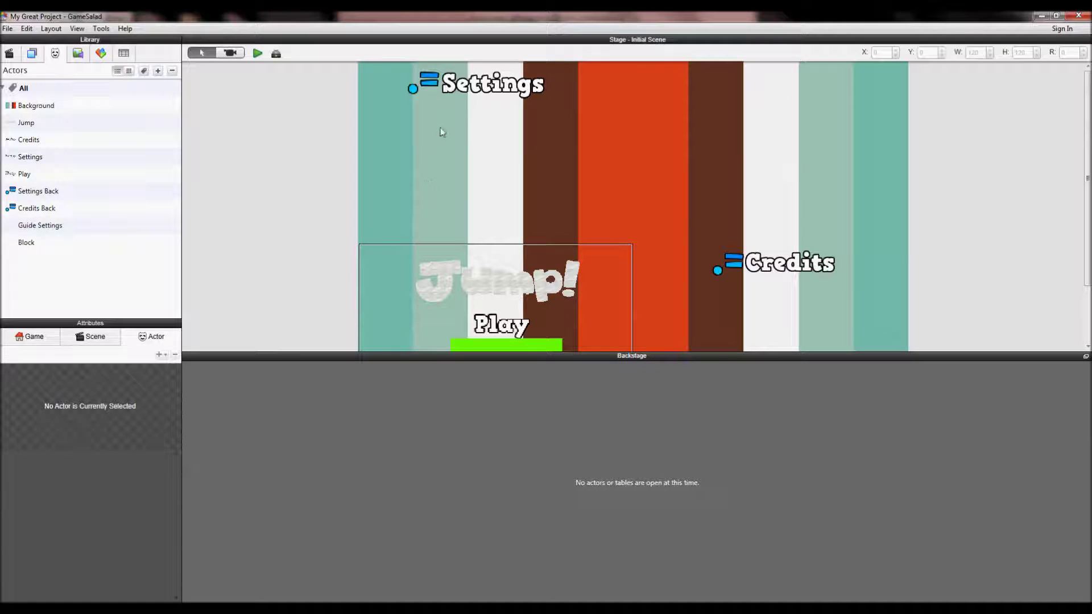
drag(397, 357, 400, 446)
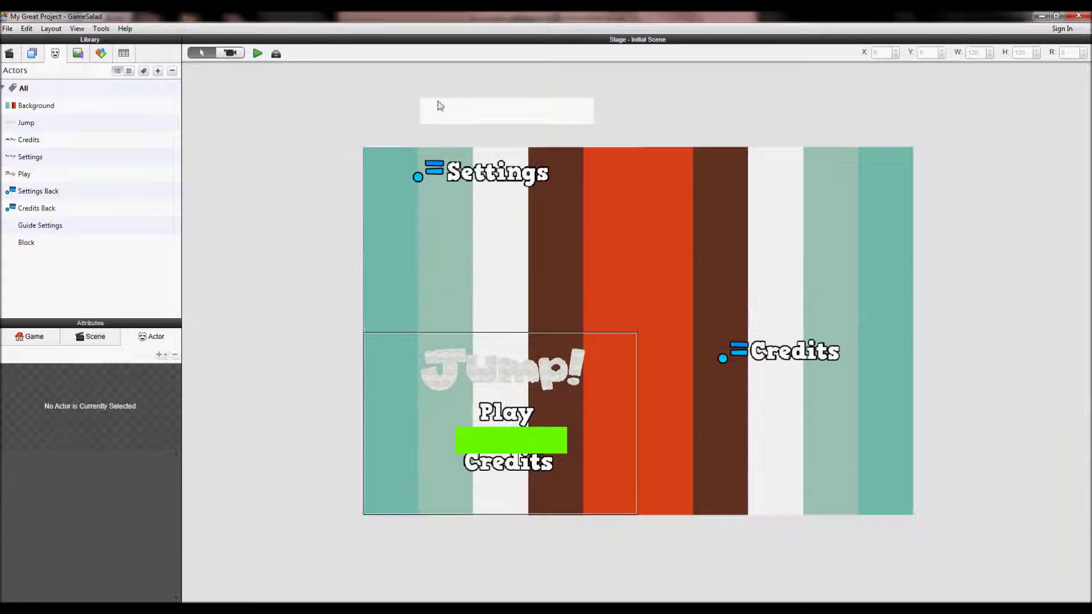
Set the Block's bounciness to 0, then preview the game and return to editing
click(438, 105)
click(13, 595)
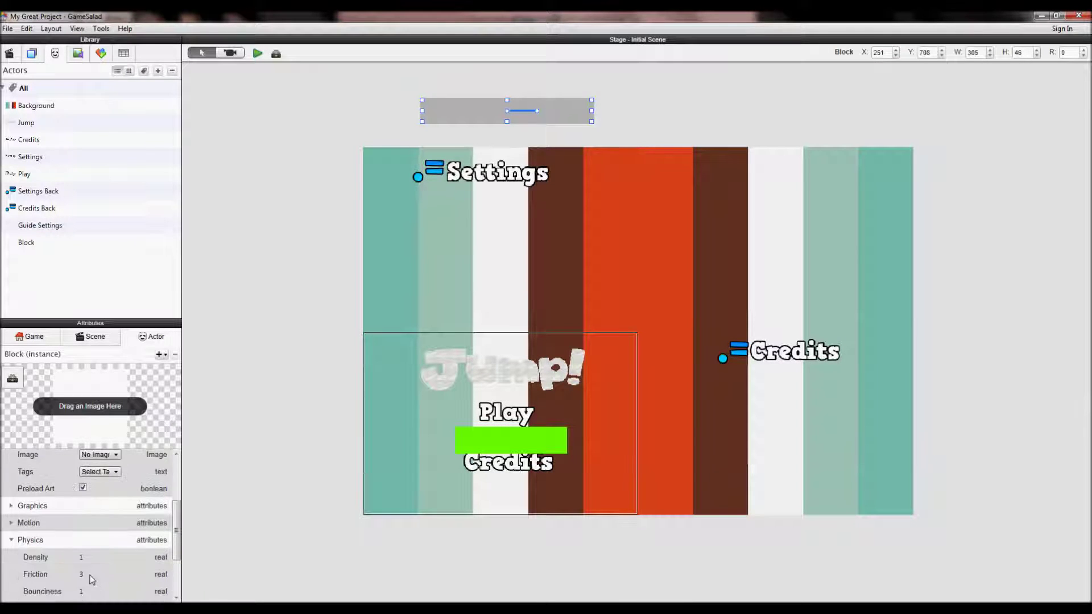
click(82, 565)
click(83, 564)
text(0)
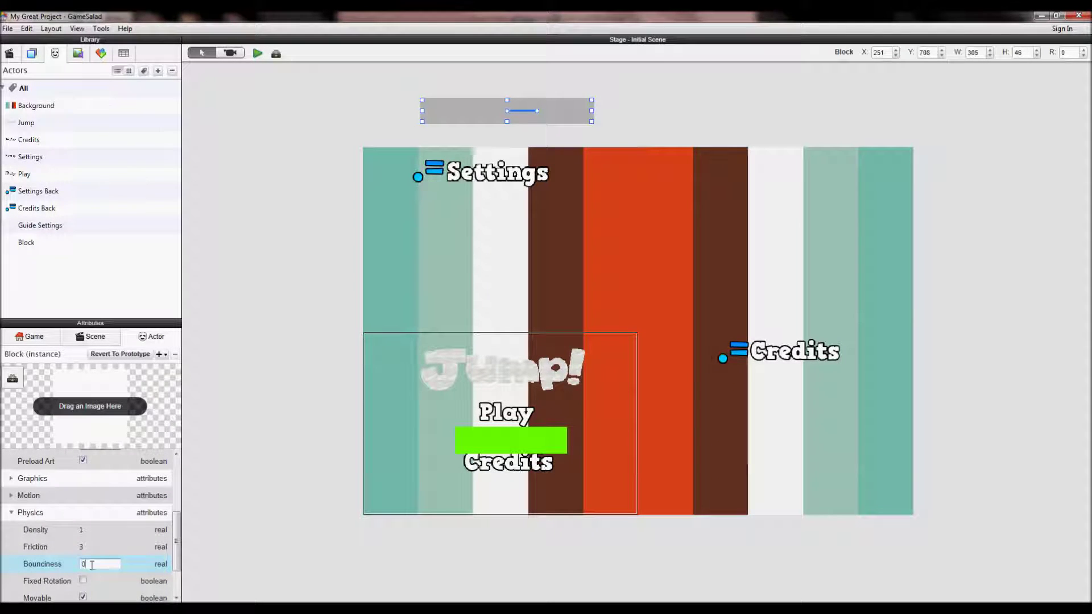
click(84, 597)
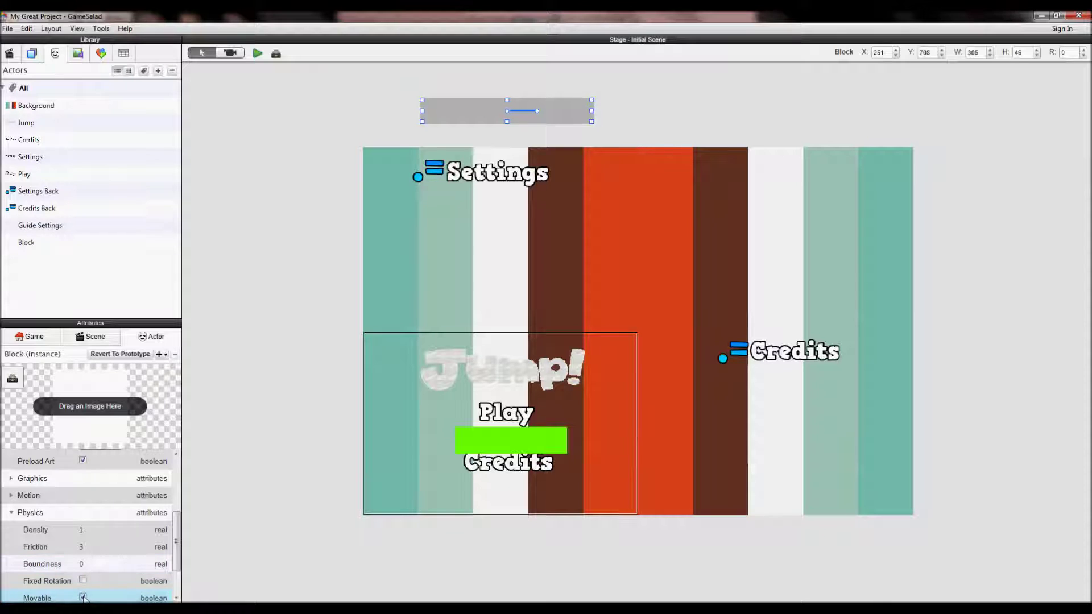
click(223, 514)
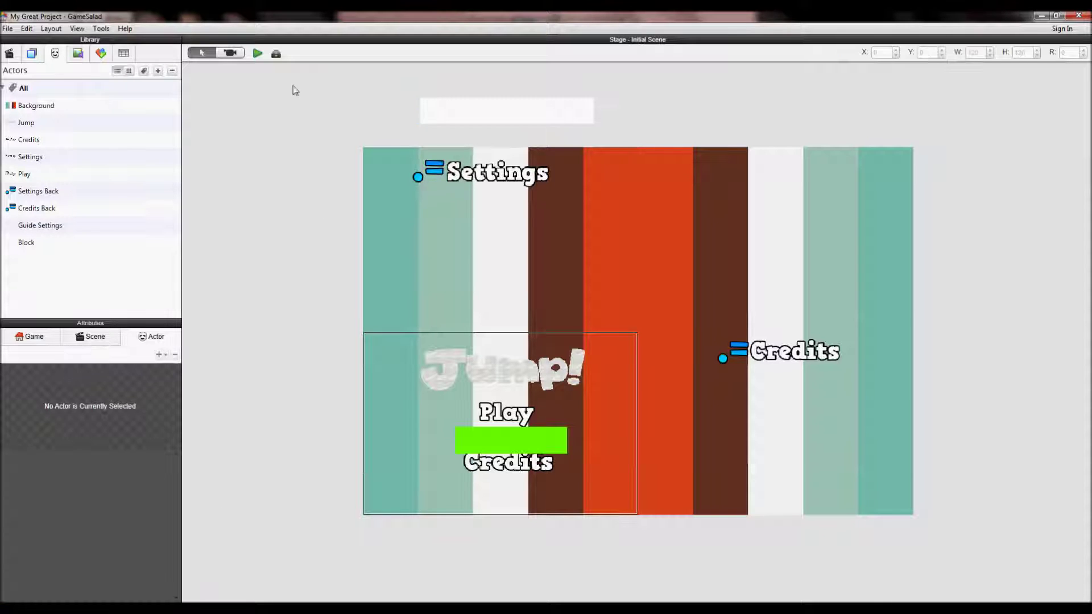
click(257, 54)
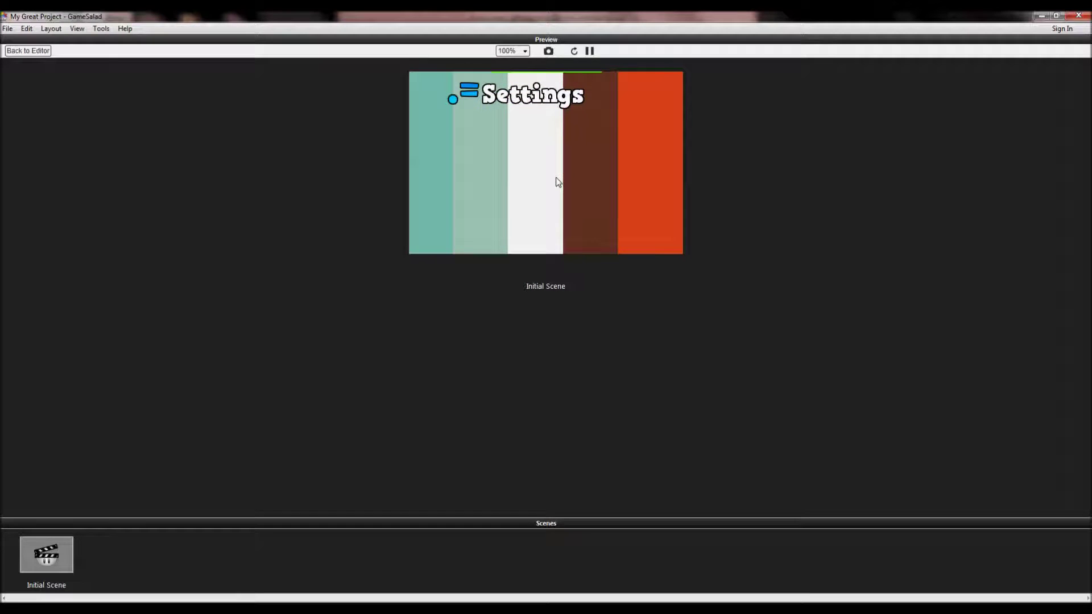
click(40, 51)
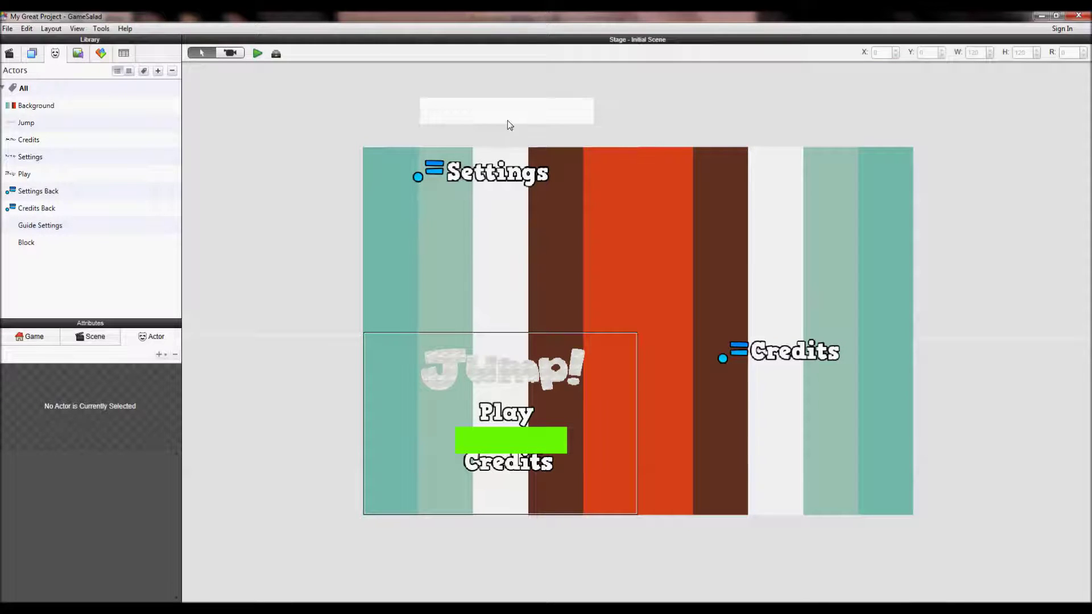
Nudge the Block slightly up to Y 715, then open the Guide Settings bar's rules
click(507, 117)
drag(507, 116, 507, 114)
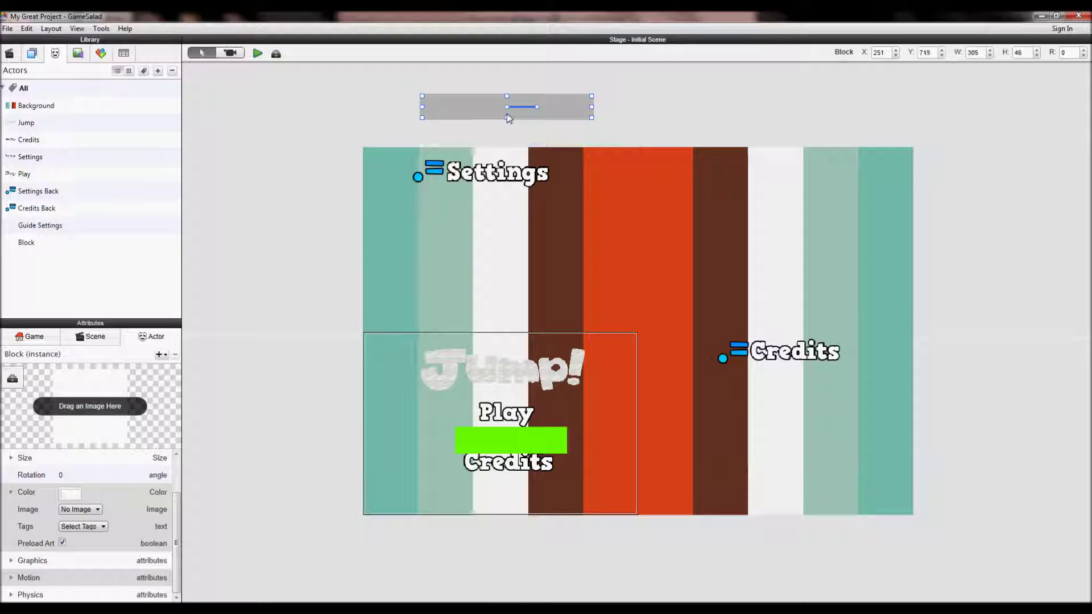
click(293, 132)
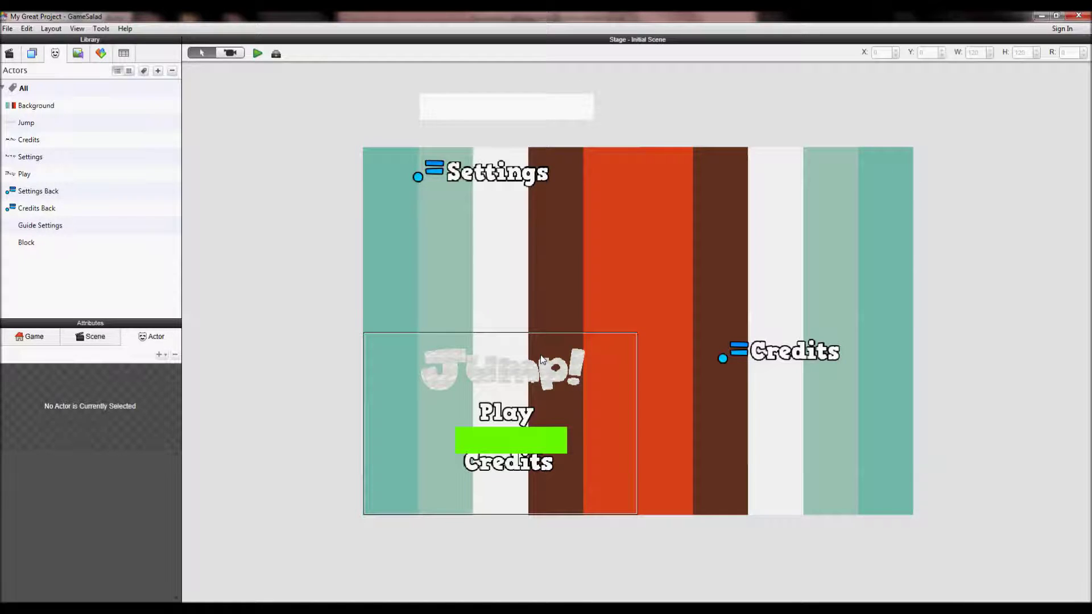
click(540, 437)
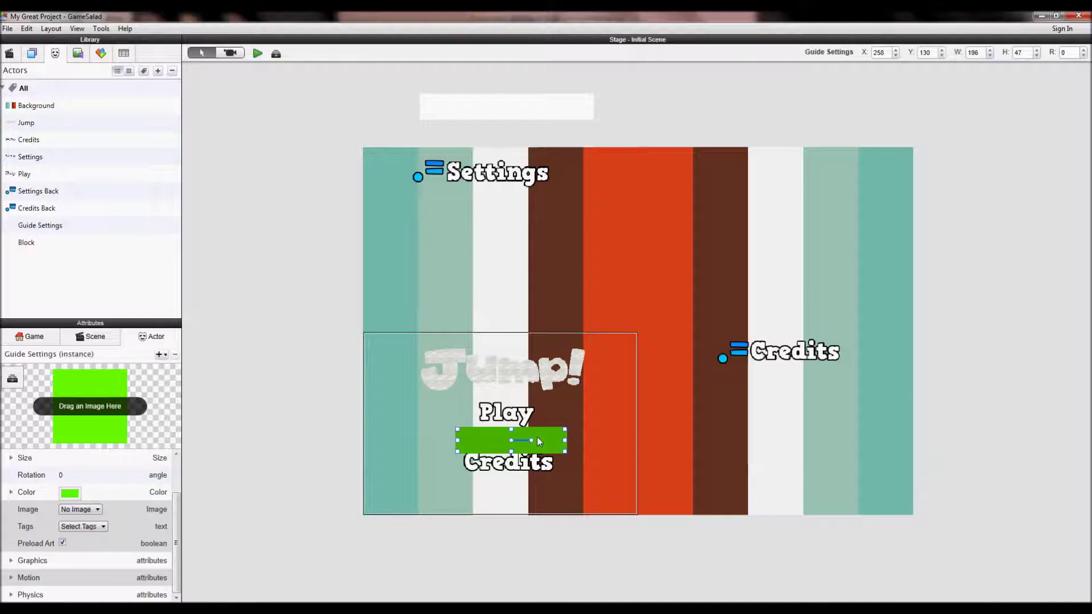
double_click(537, 437)
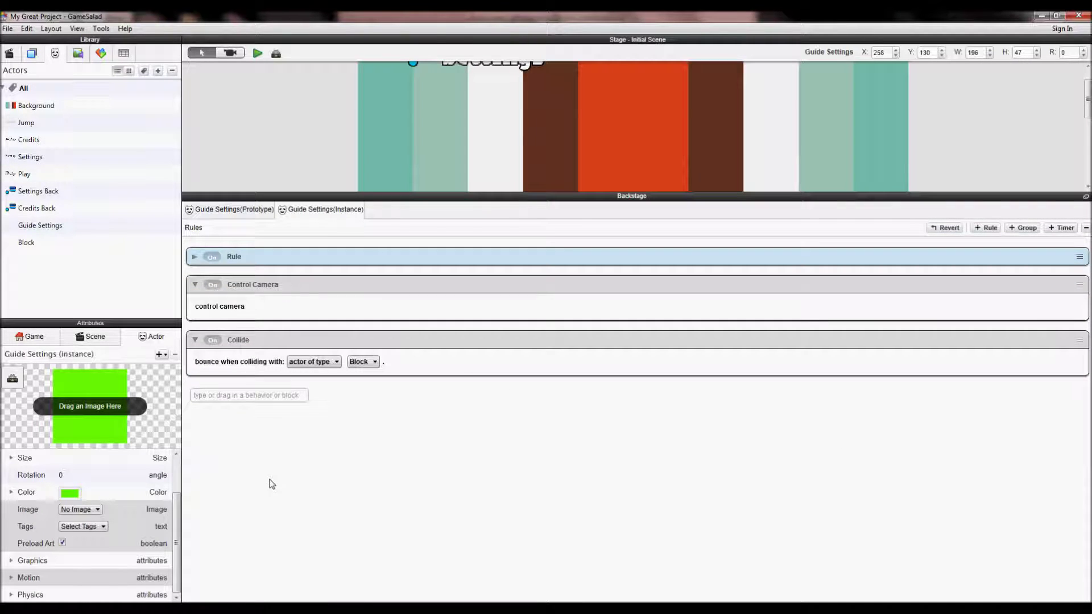
Add a Change Attribute behavior to the touch rule targeting scene.MoveUp
click(194, 258)
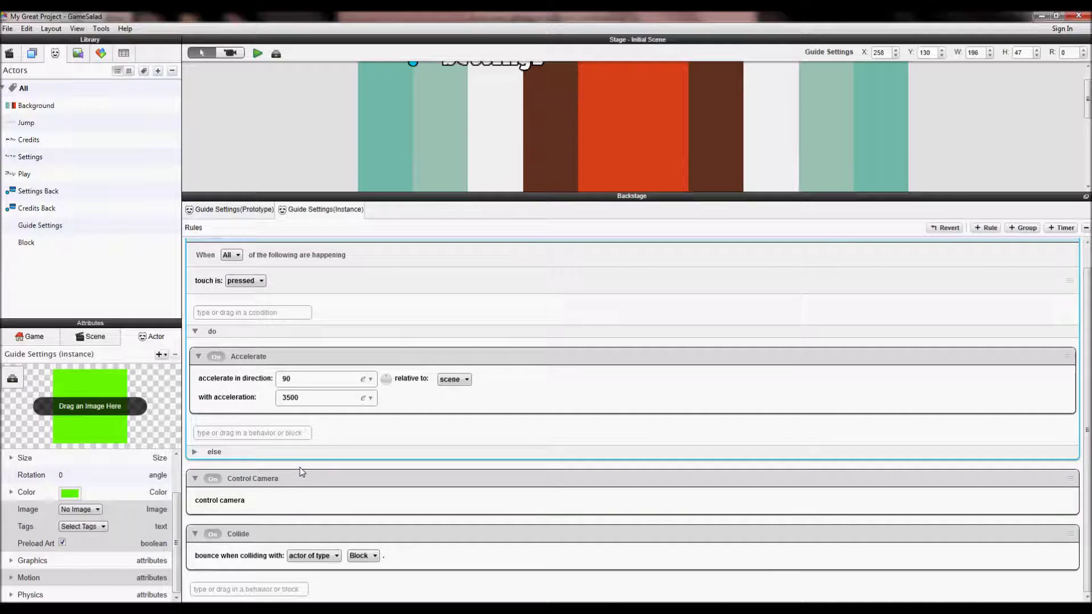
click(285, 433)
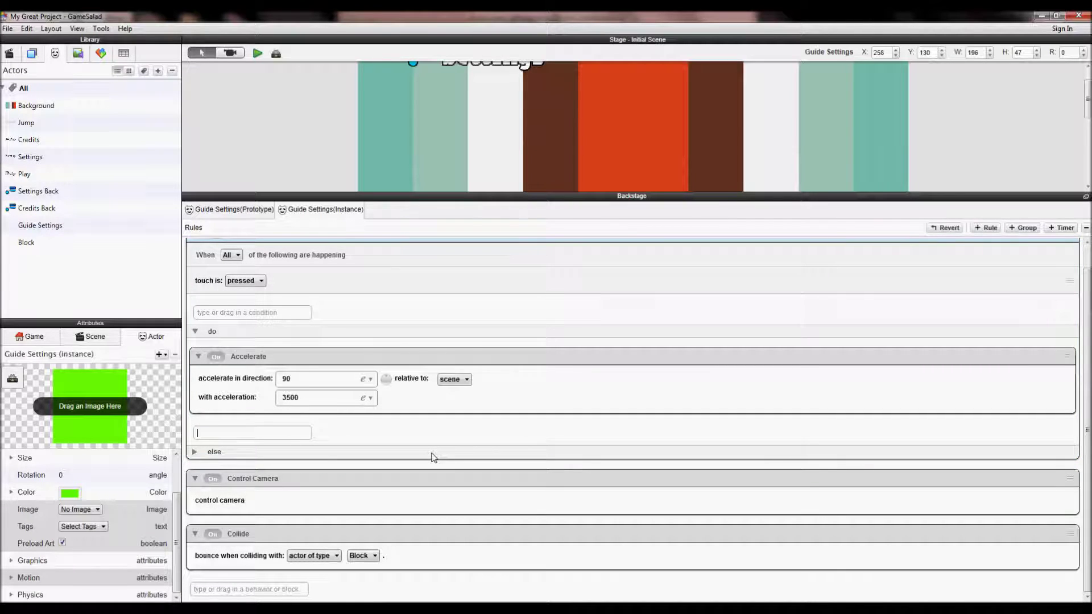
text(chan)
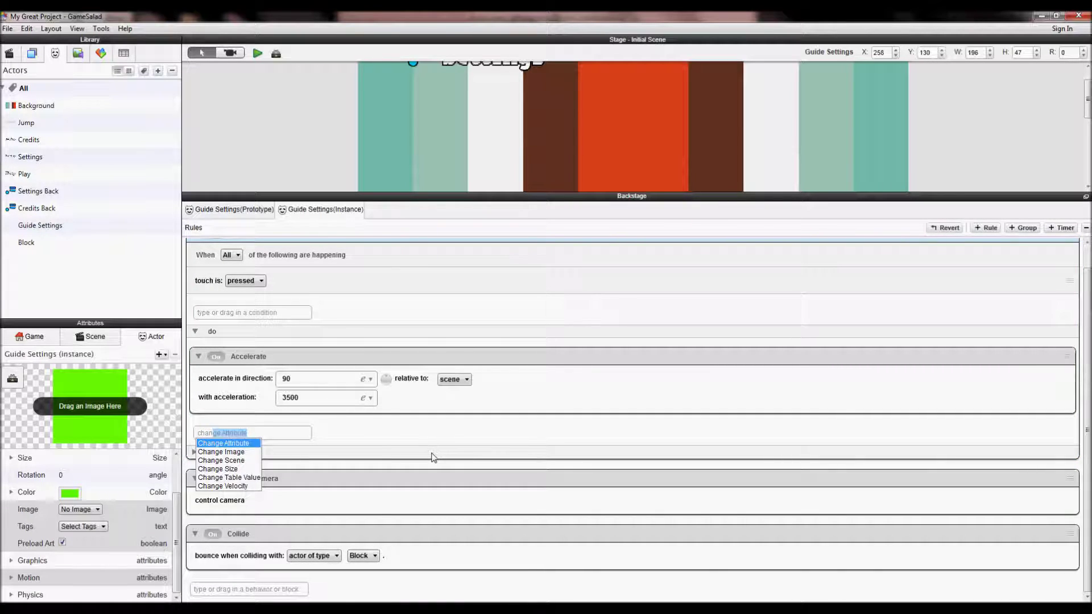
key(Return)
click(315, 456)
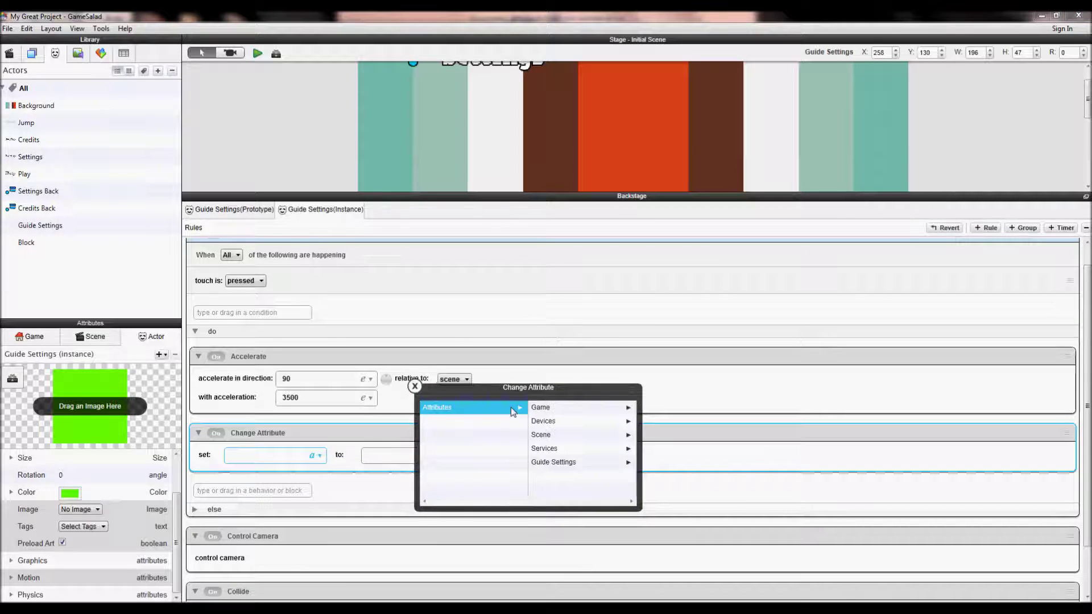
click(568, 434)
double_click(544, 475)
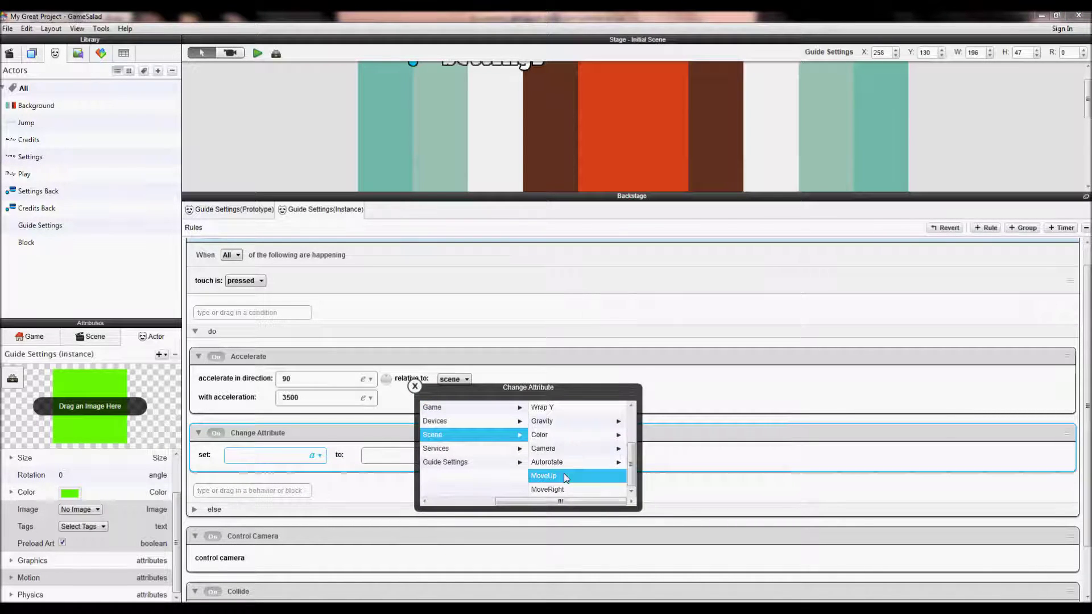
click(412, 456)
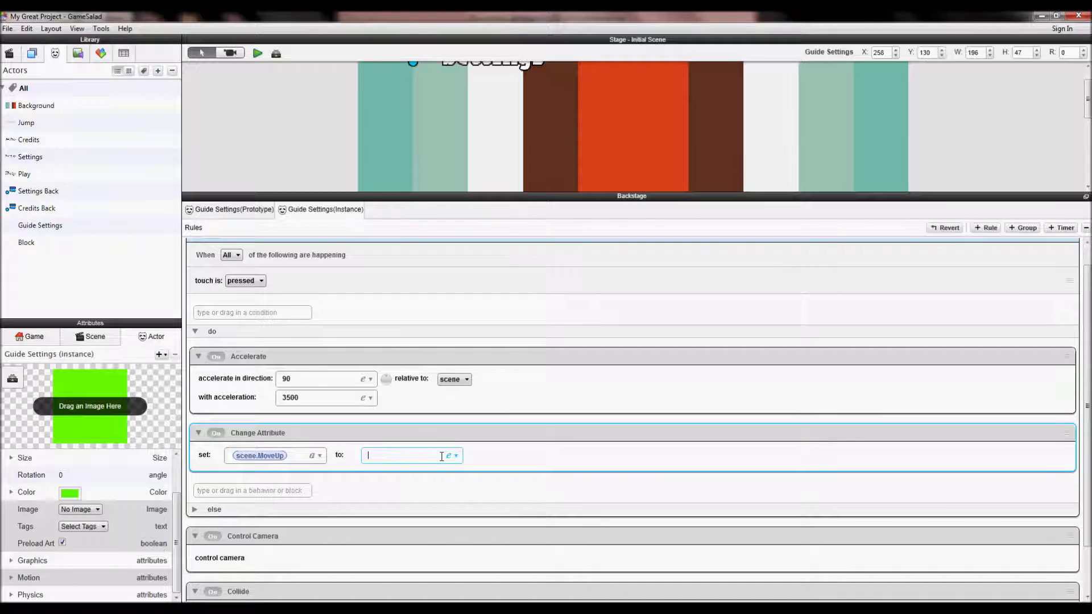
Set the Change Attribute value for scene.MoveUp to 1
click(448, 456)
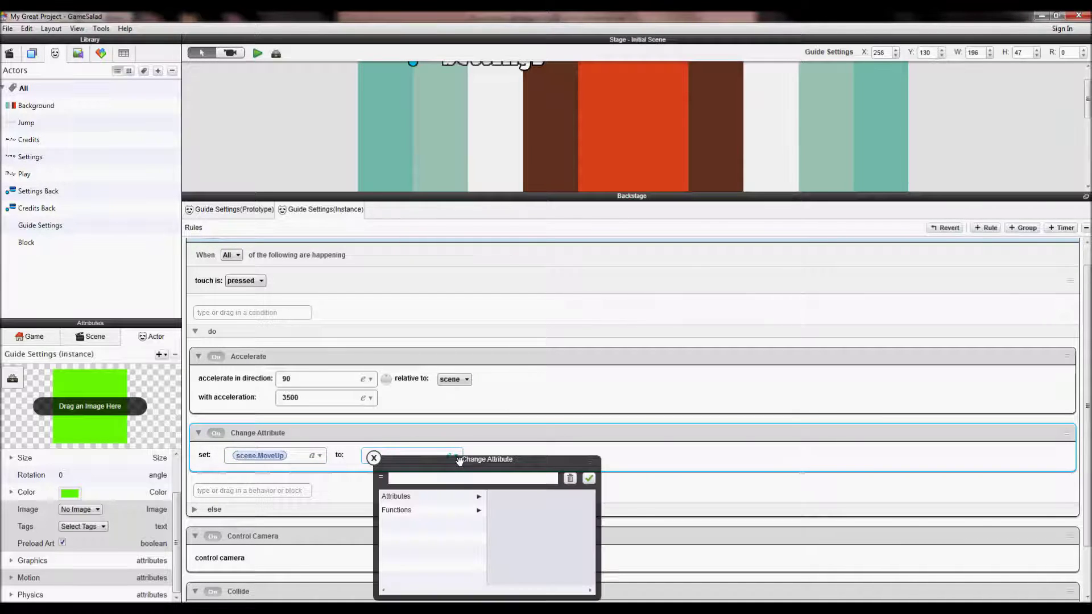
drag(460, 462, 537, 430)
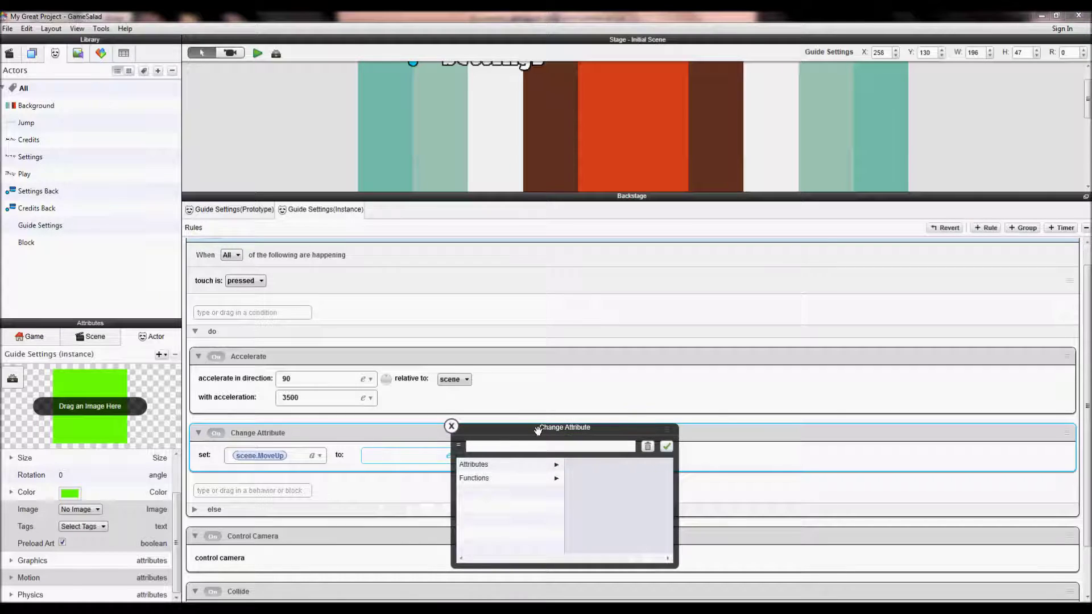
click(451, 427)
click(449, 456)
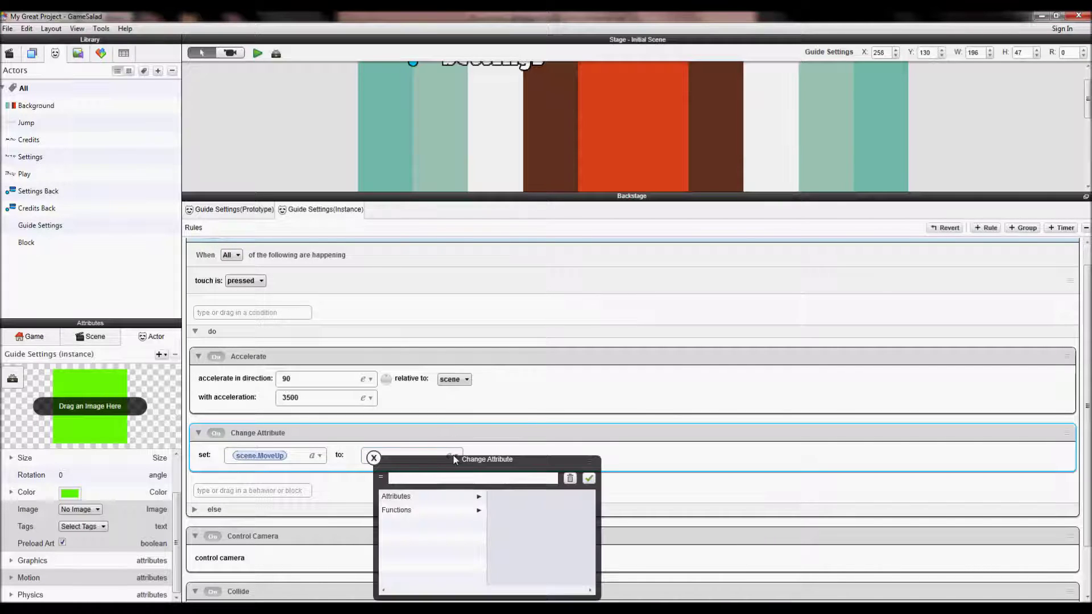
click(384, 452)
click(478, 489)
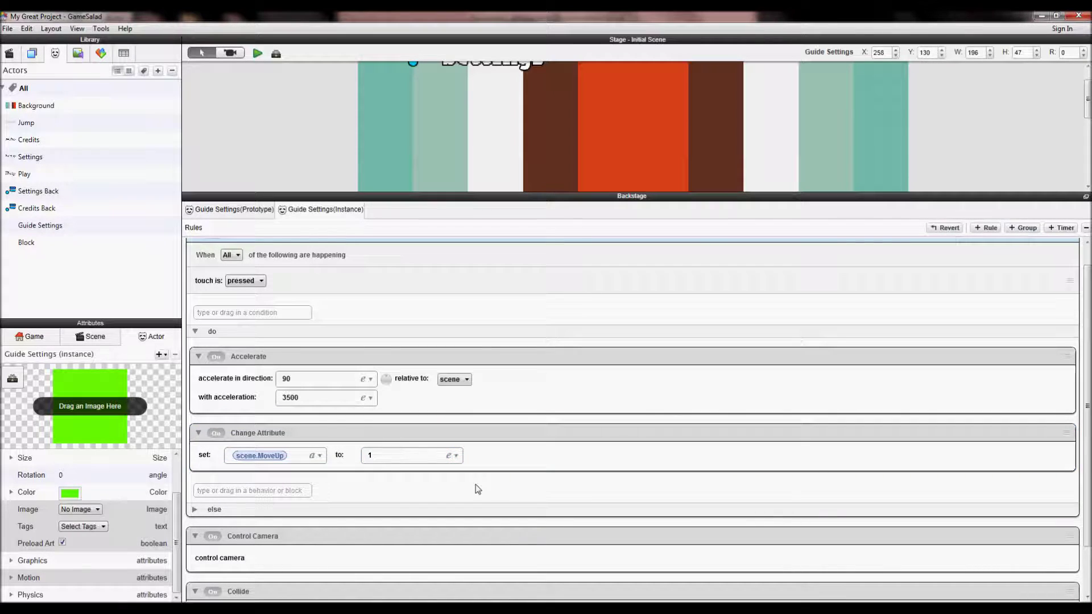
scroll(263, 474, down, 2)
scroll(262, 474, up, 3)
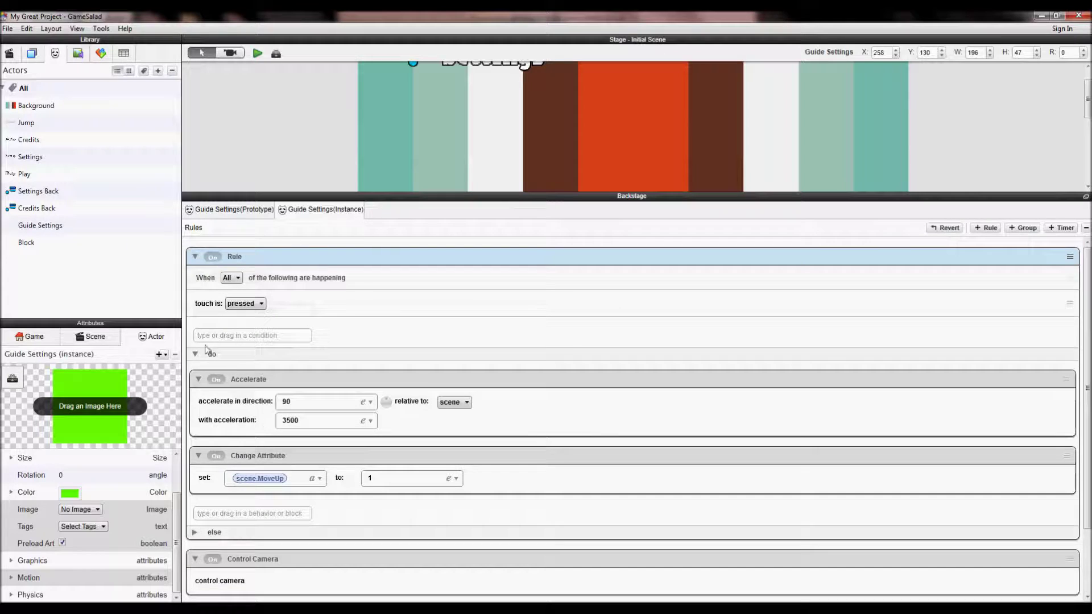
Collapse the touch rule, enlarge the stage view, and select the Settings Back actor
click(195, 258)
drag(253, 196, 267, 281)
drag(277, 413, 283, 369)
click(436, 90)
Unlock Settings Back's instance rules and add a Rule with a 'touch is pressed' condition
click(534, 509)
click(216, 427)
text(Rule)
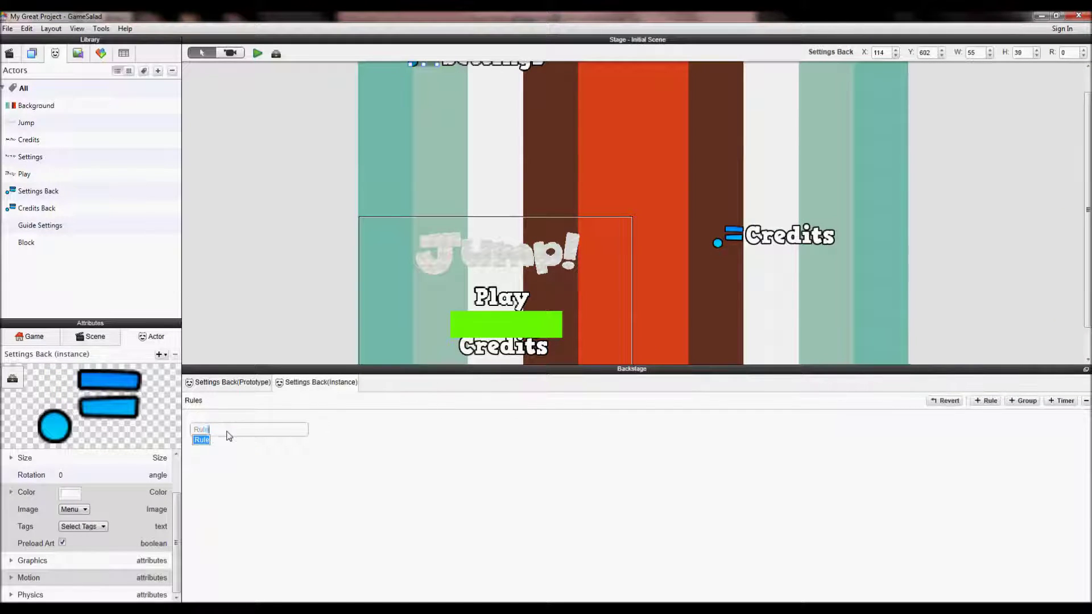
key(Return)
click(239, 481)
text(touch)
key(Return)
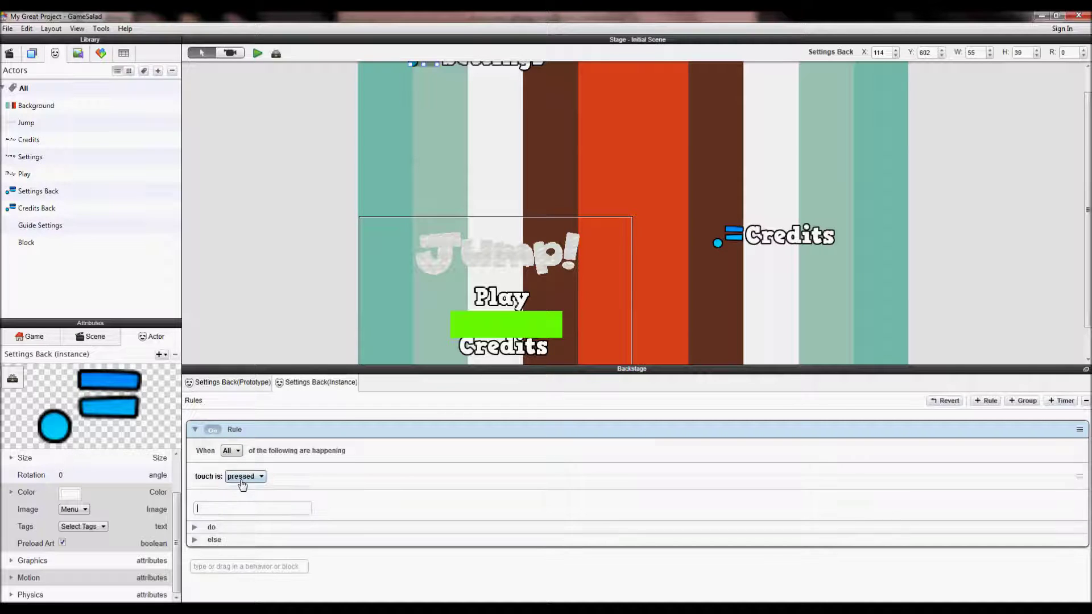
Add a Change Attribute targeting scene.MoveUp inside the rule, then deselect the actor
click(195, 528)
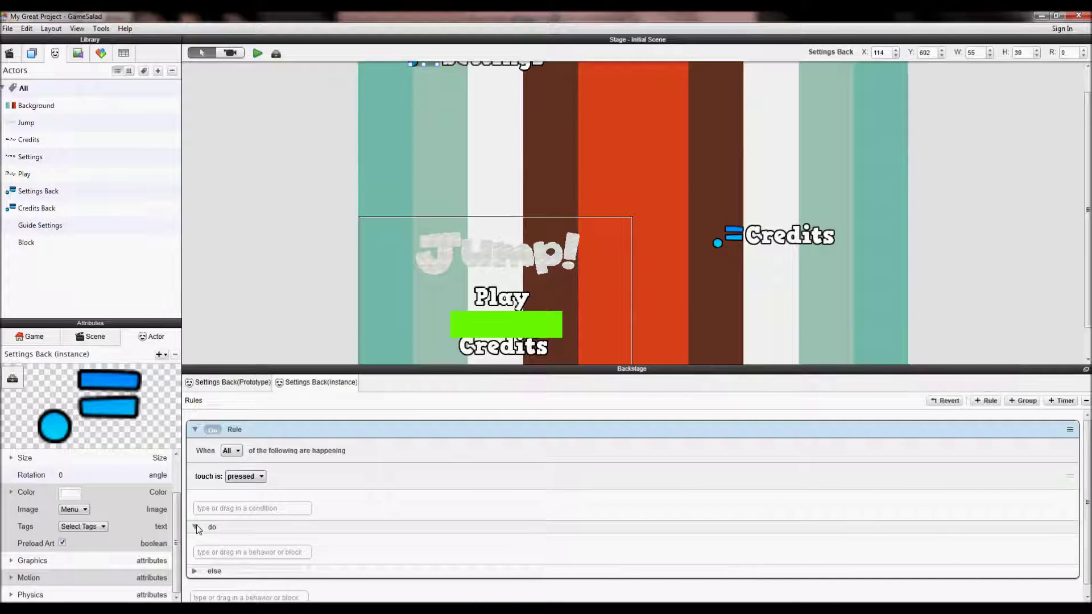
click(275, 553)
text(change Attribute)
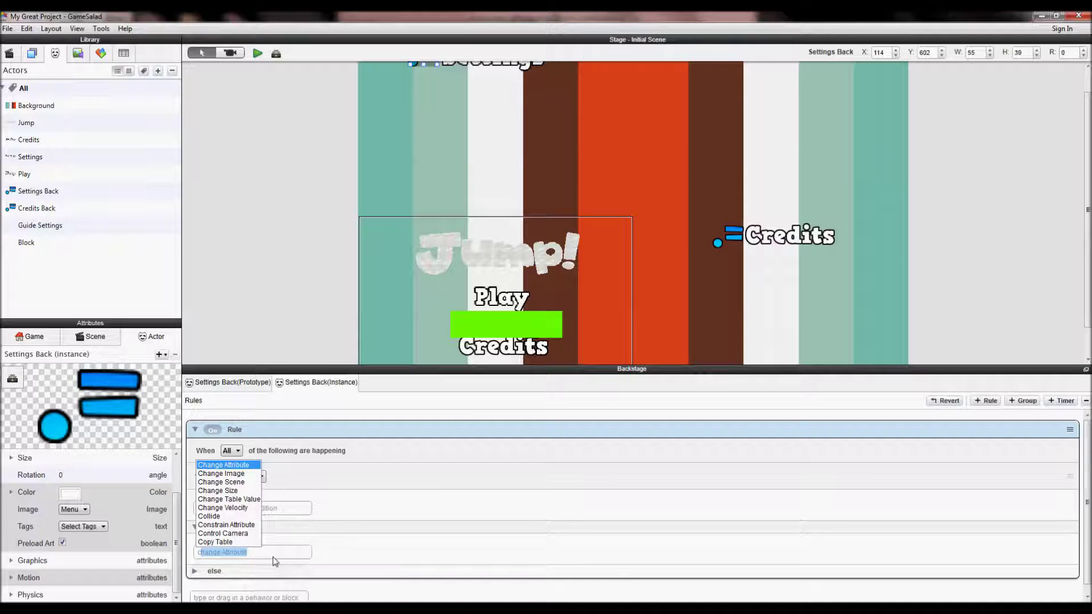
key(Return)
click(323, 574)
click(356, 445)
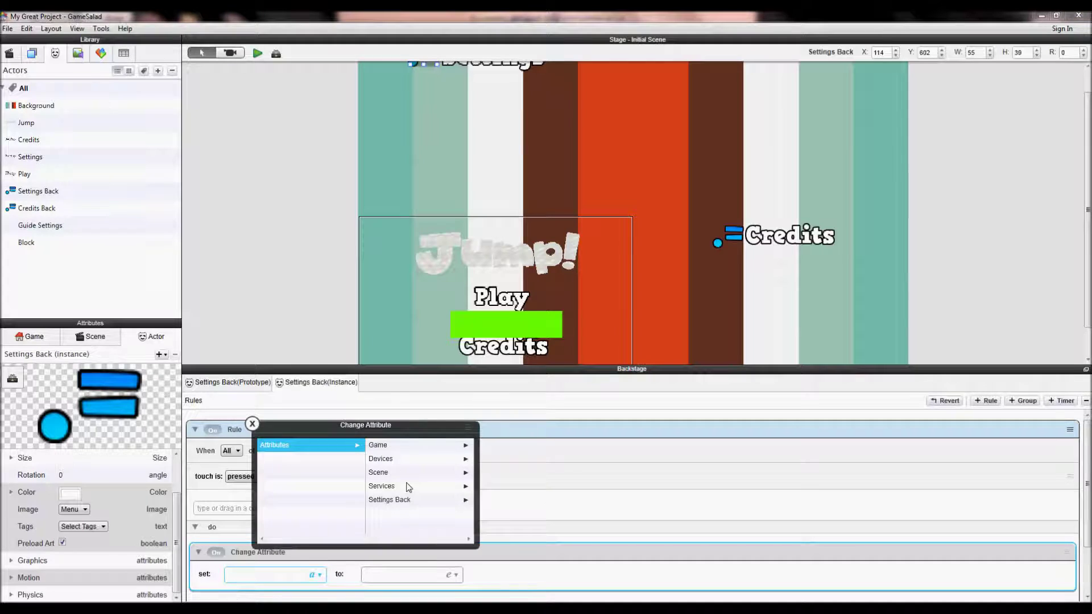
click(378, 473)
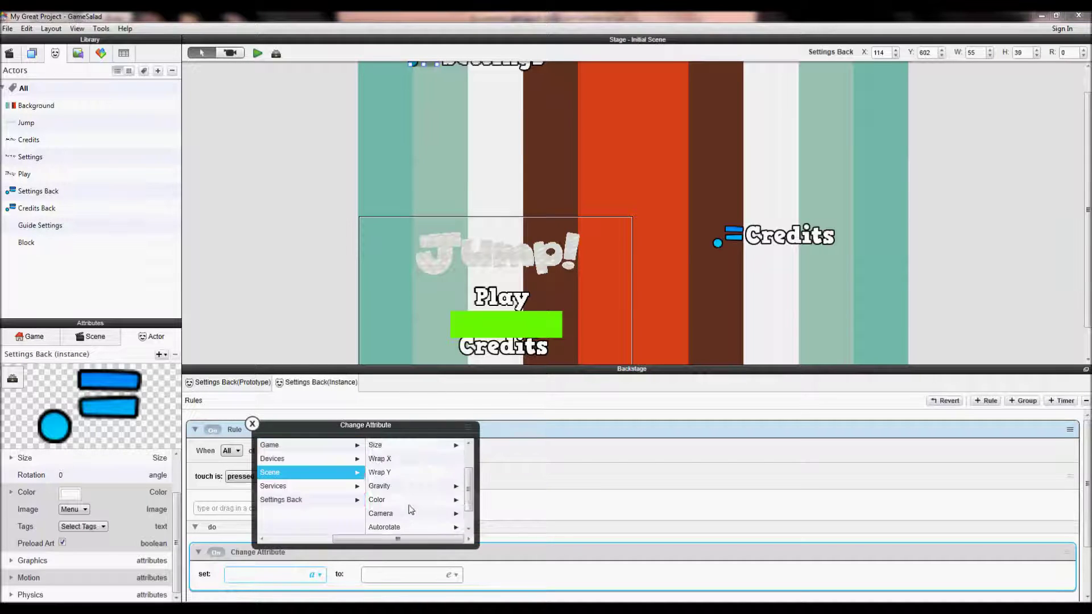
click(405, 519)
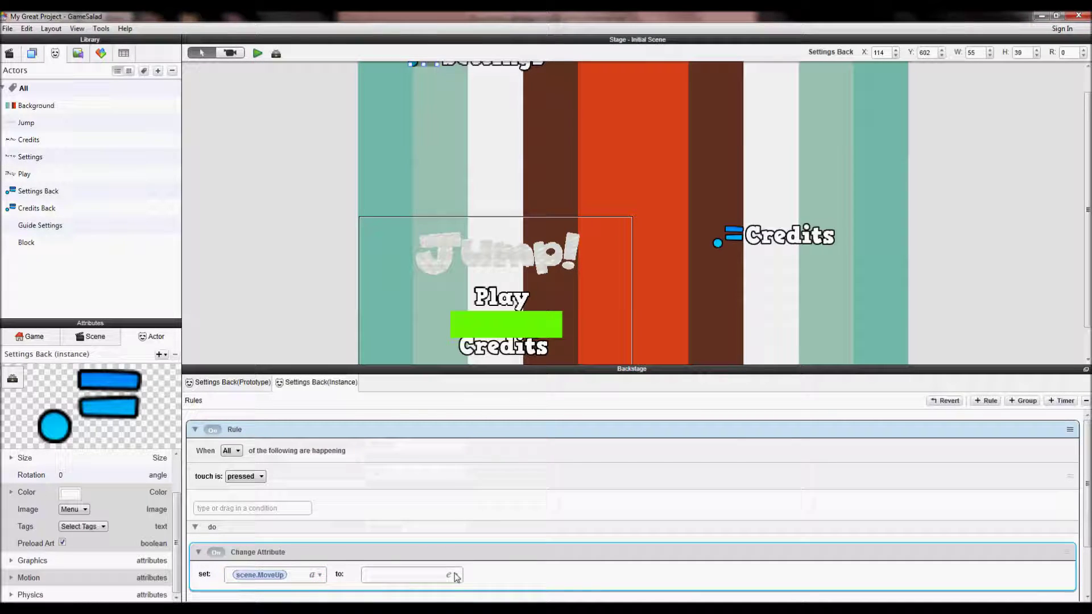
click(380, 578)
click(266, 316)
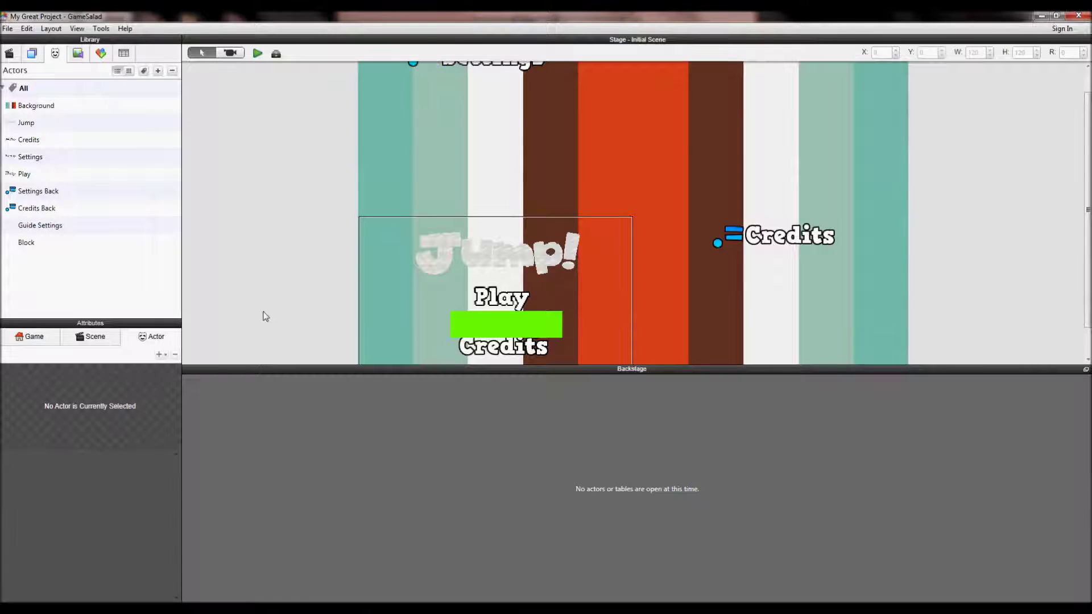
Add a new Rule to the green Guide Settings actor
click(497, 329)
click(228, 566)
text(rule)
key(Return)
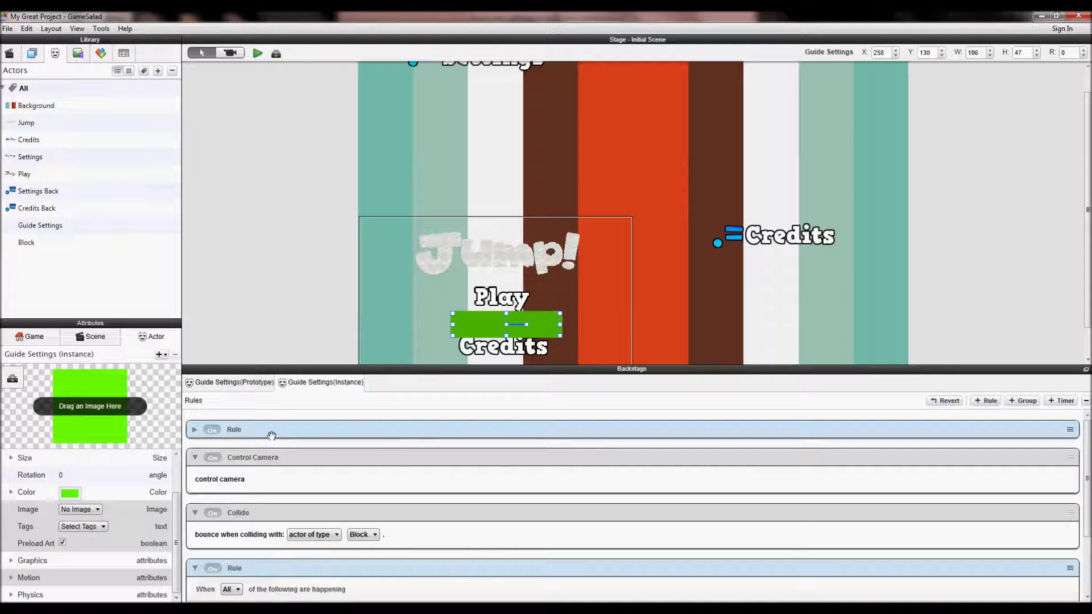
Rename the top rule 'Rule Up', then collapse it, Control Camera and Collide
click(250, 429)
click(255, 430)
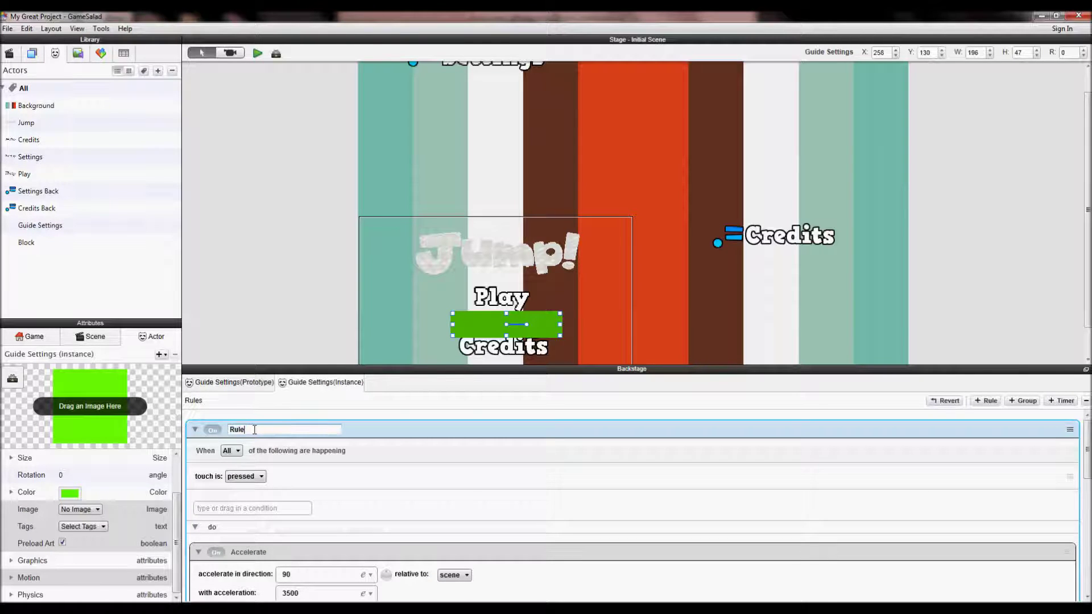
text(p)
key(Return)
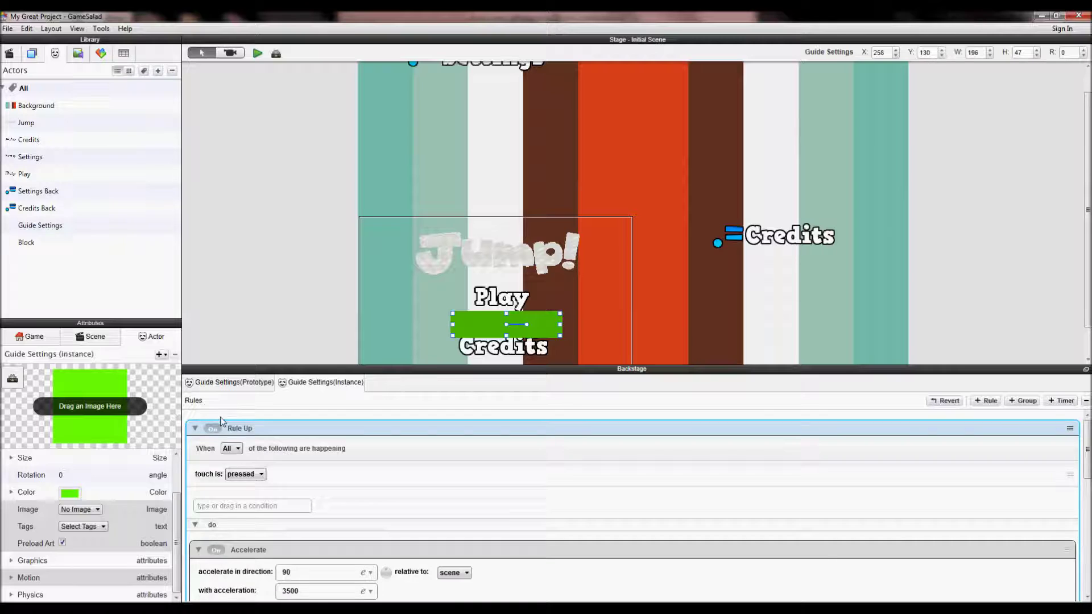
click(194, 428)
click(195, 455)
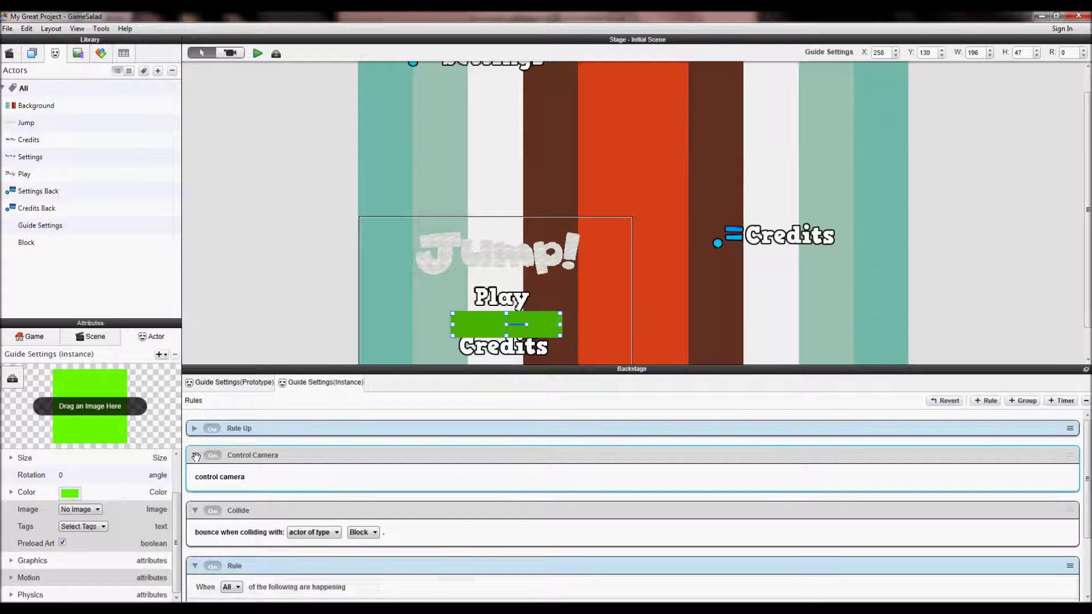
click(194, 483)
click(194, 484)
Give the new rule the attribute condition scene.MoveUp equals 2
click(271, 564)
scroll(295, 555, down, 1)
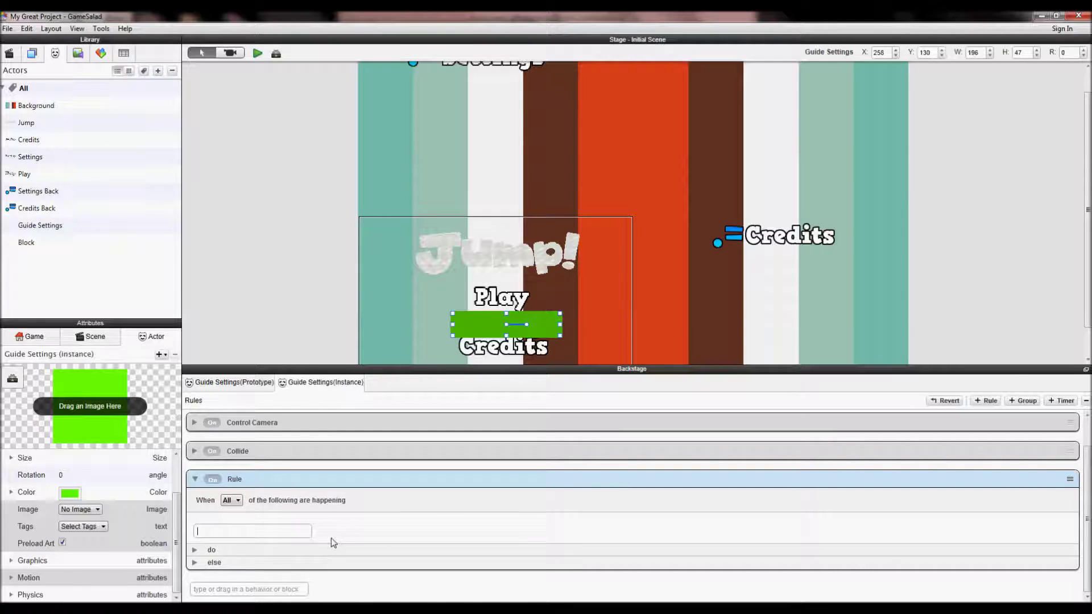
text(attribute)
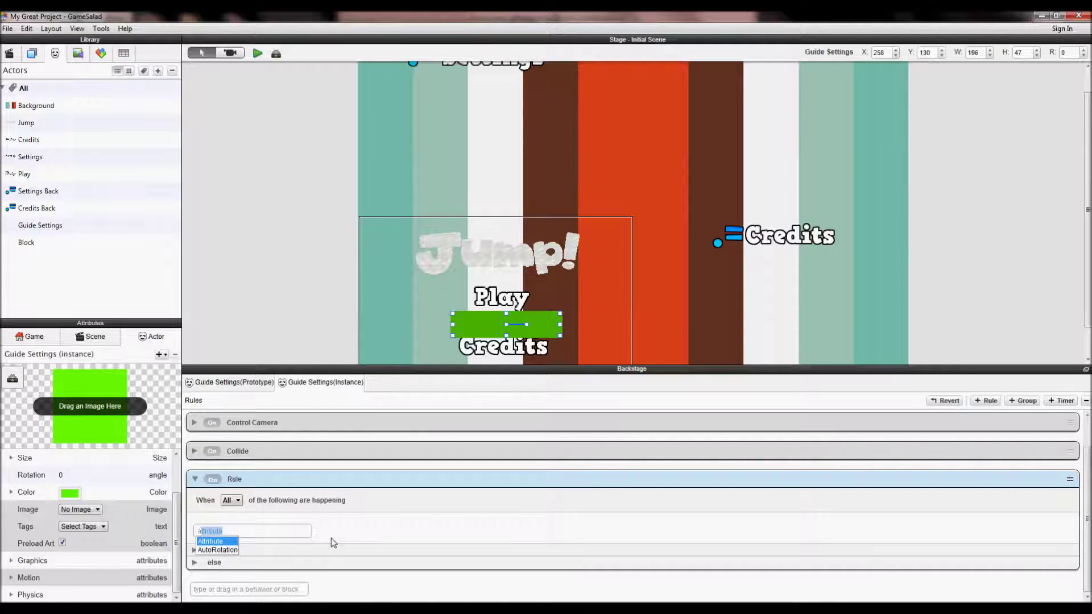
key(Return)
click(293, 527)
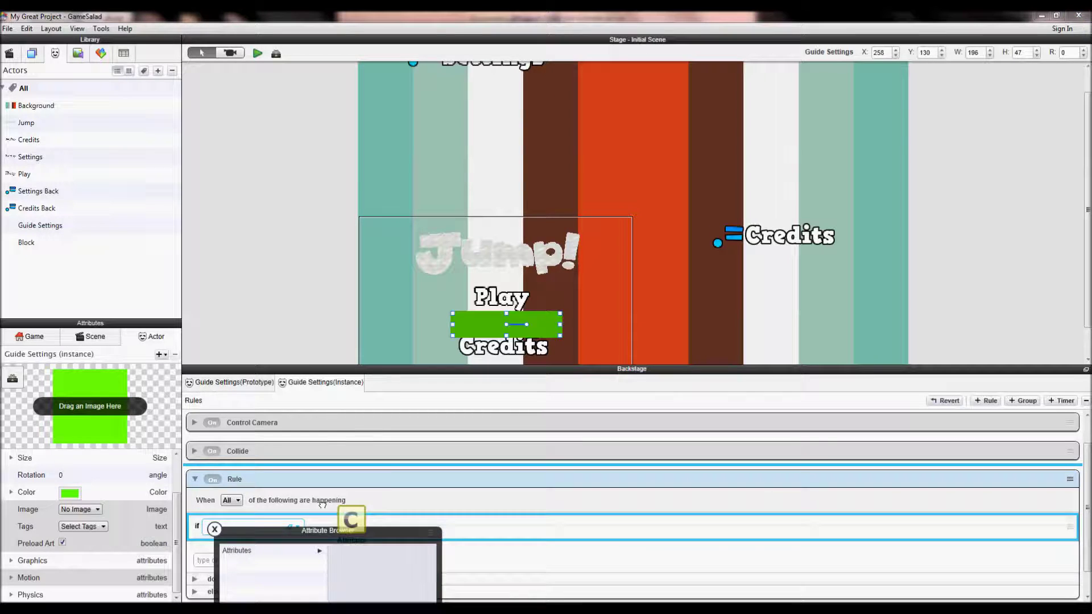
click(370, 442)
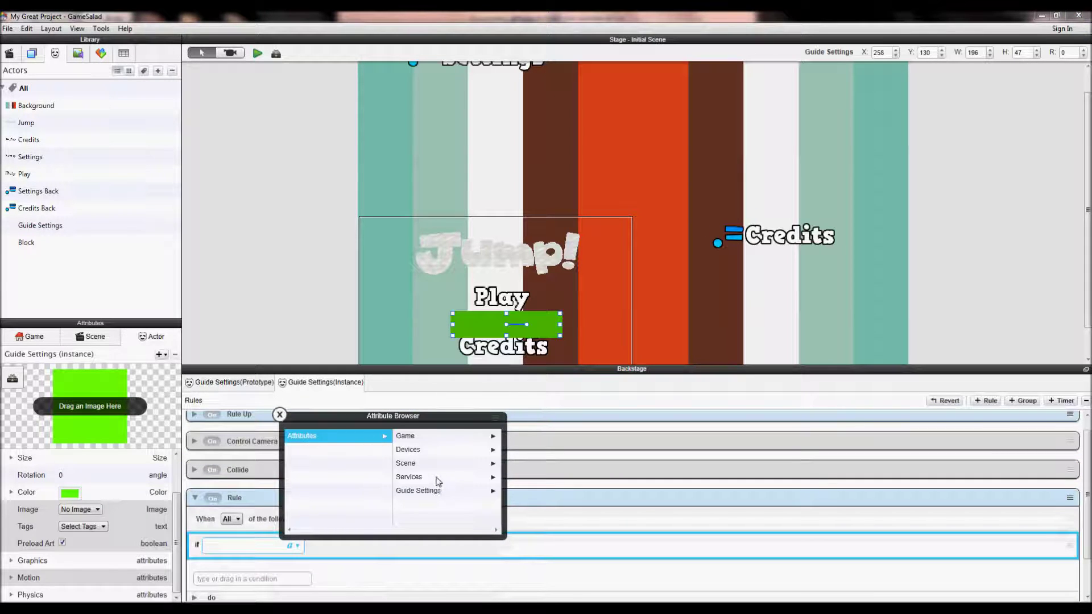
click(415, 463)
scroll(421, 512, down, 2)
click(427, 511)
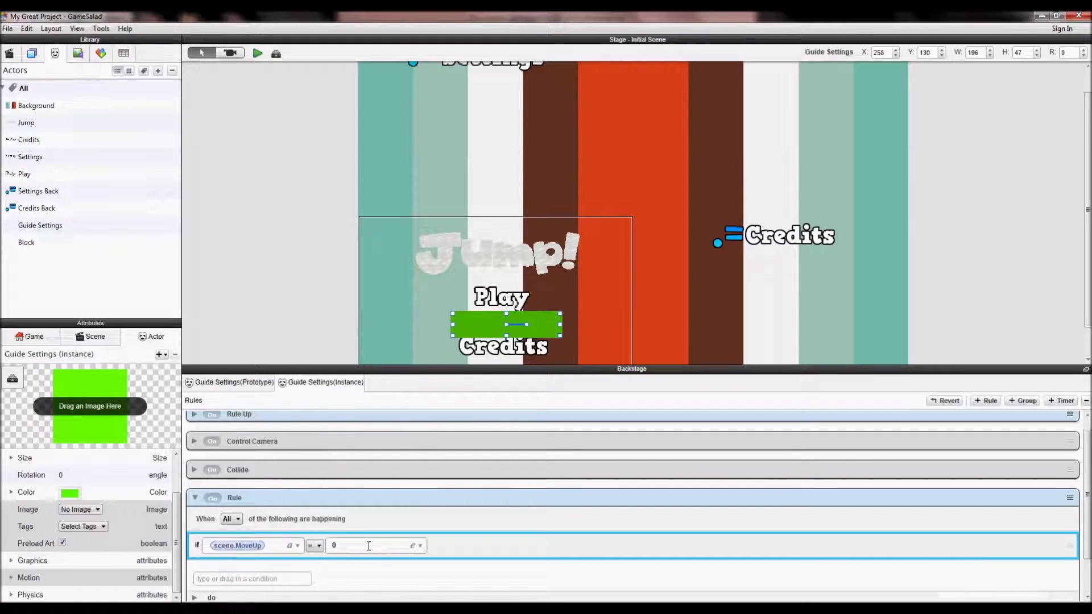
text(2)
scroll(251, 565, down, 1)
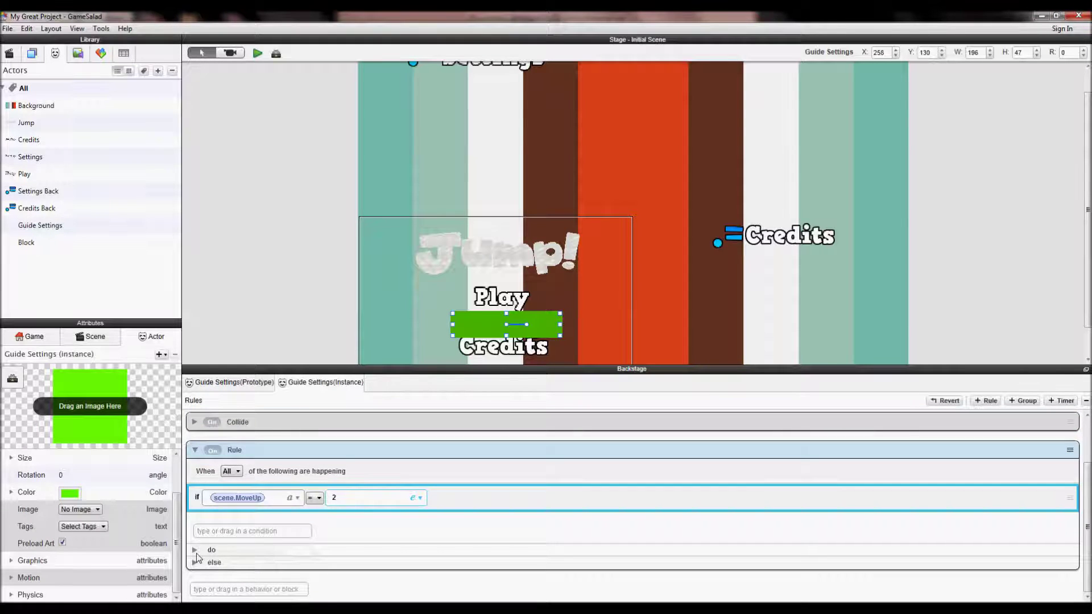
Add Accelerate with direction 270 and acceleration 3500 under the rule's do section
click(194, 550)
click(236, 574)
text(ac)
key(Return)
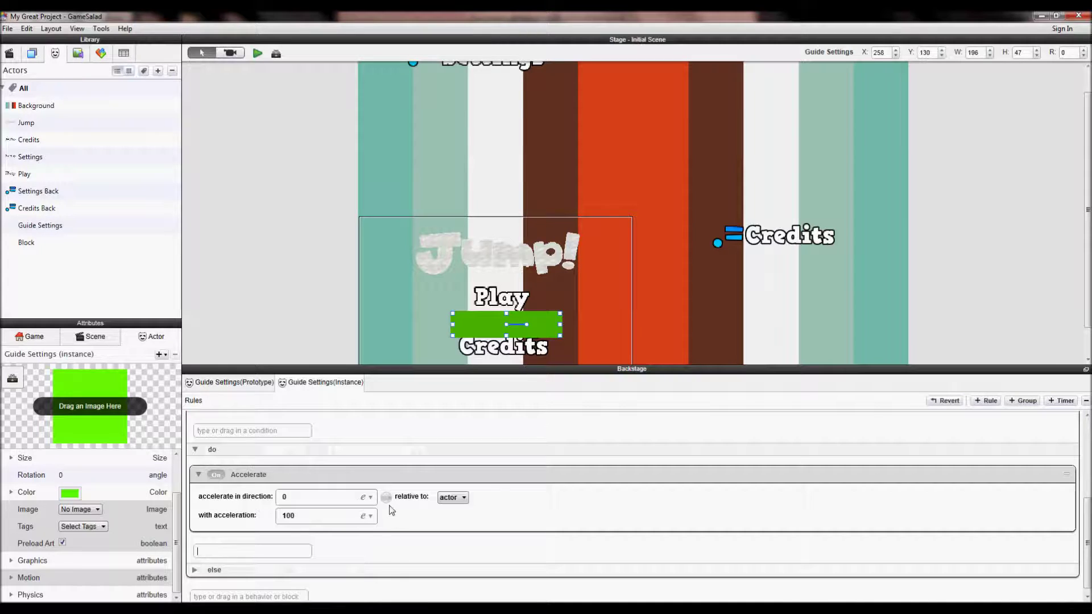
text(270)
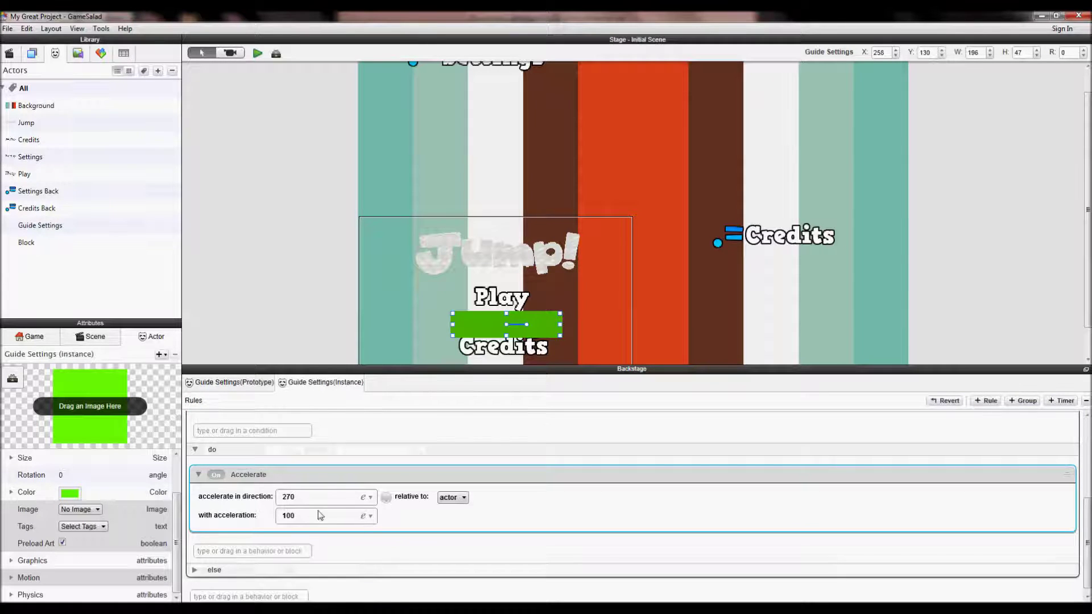
text(3500)
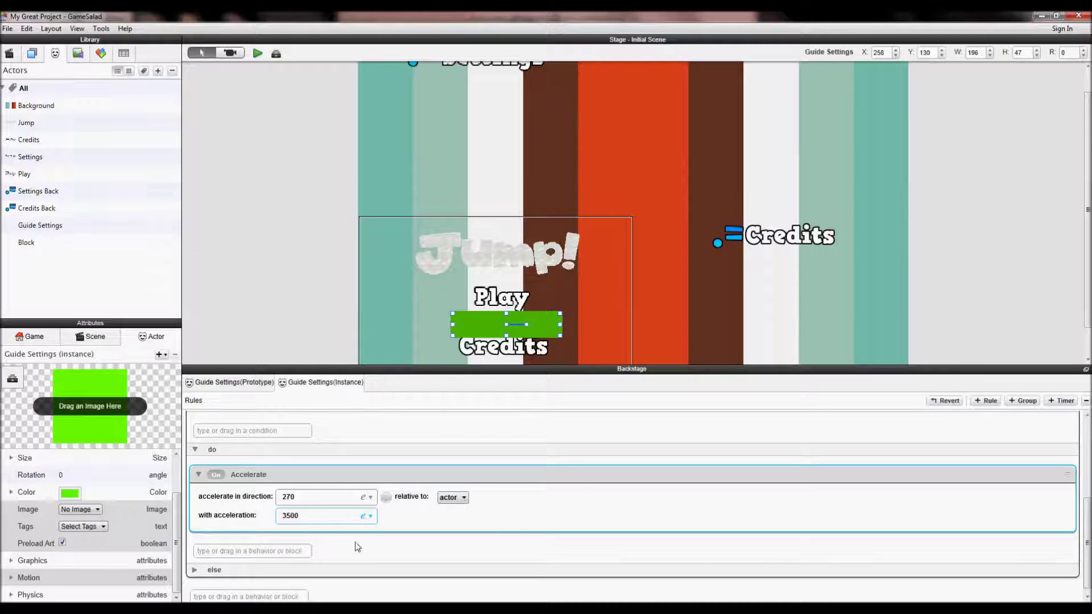
key(Return)
click(511, 352)
drag(538, 327, 541, 325)
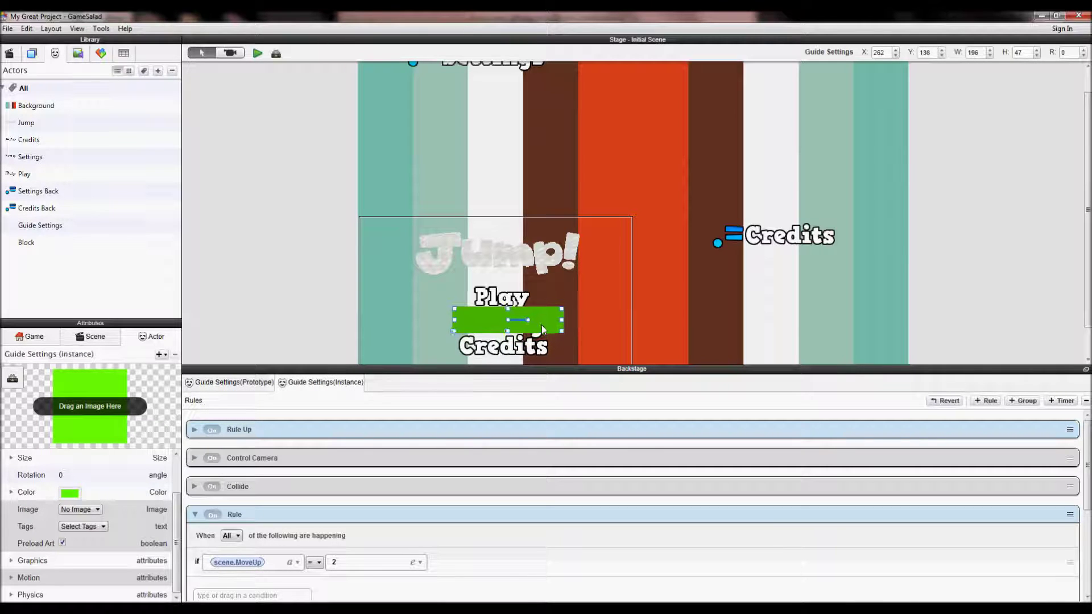
Switch off the Credits actor's Movable setting and set its Bounciness to 0
click(534, 341)
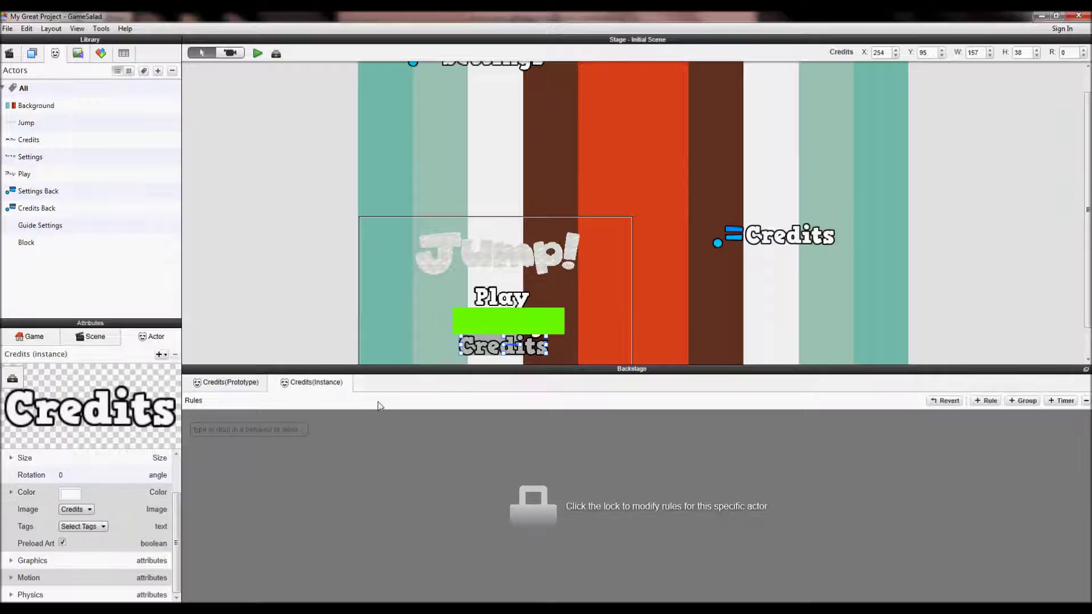
click(11, 596)
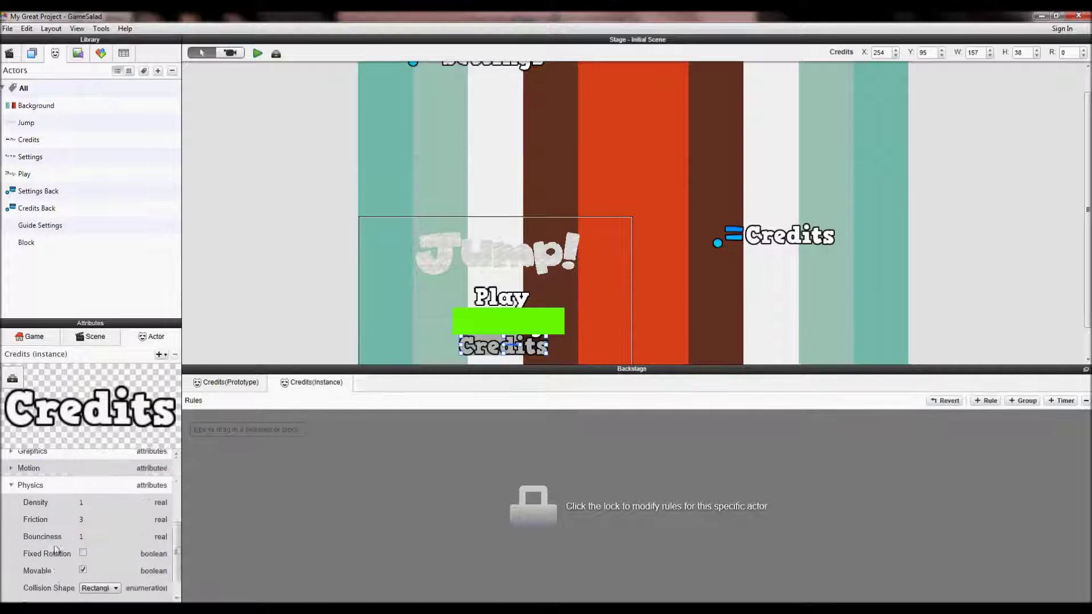
click(82, 543)
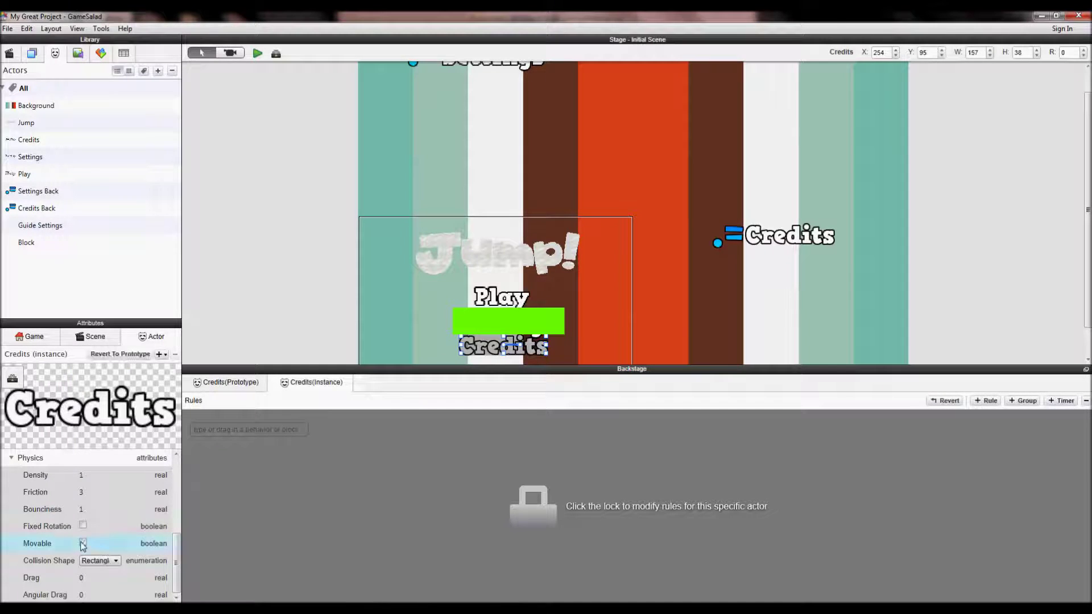
click(86, 509)
click(88, 510)
text(0)
key(Return)
click(508, 322)
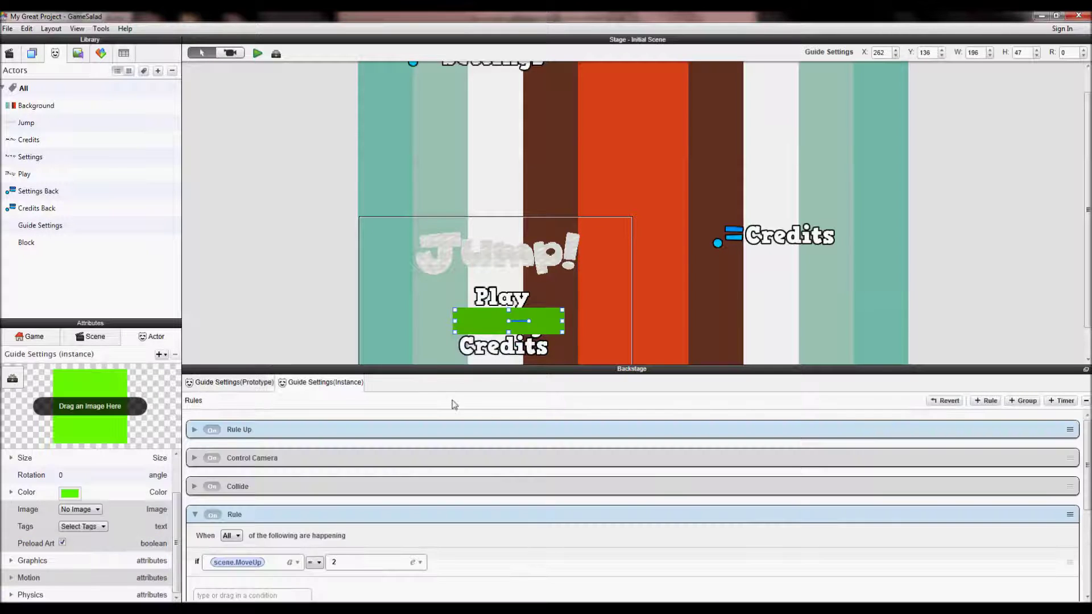
Add a second Collide behavior bouncing off Credits, then preview the scene
scroll(398, 455, down, 3)
scroll(281, 495, up, 3)
click(194, 514)
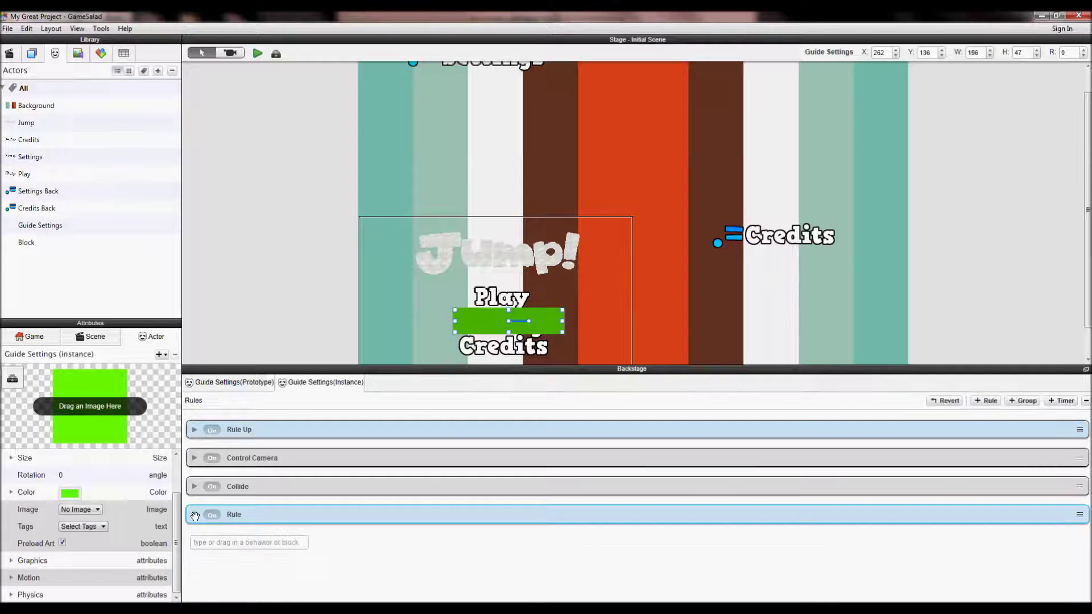
click(235, 542)
text(collide)
key(Return)
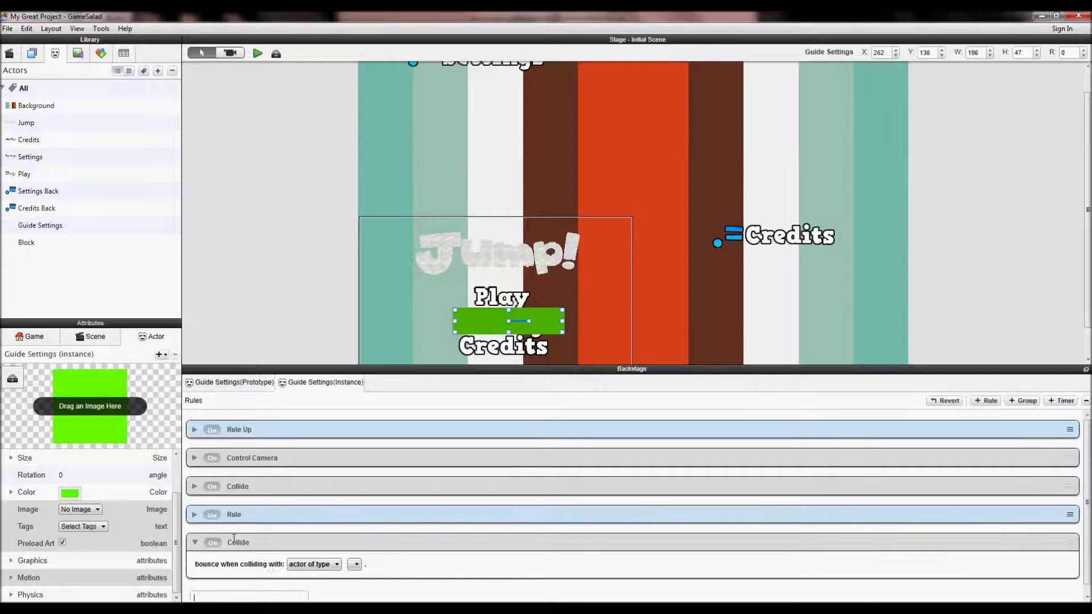
click(354, 565)
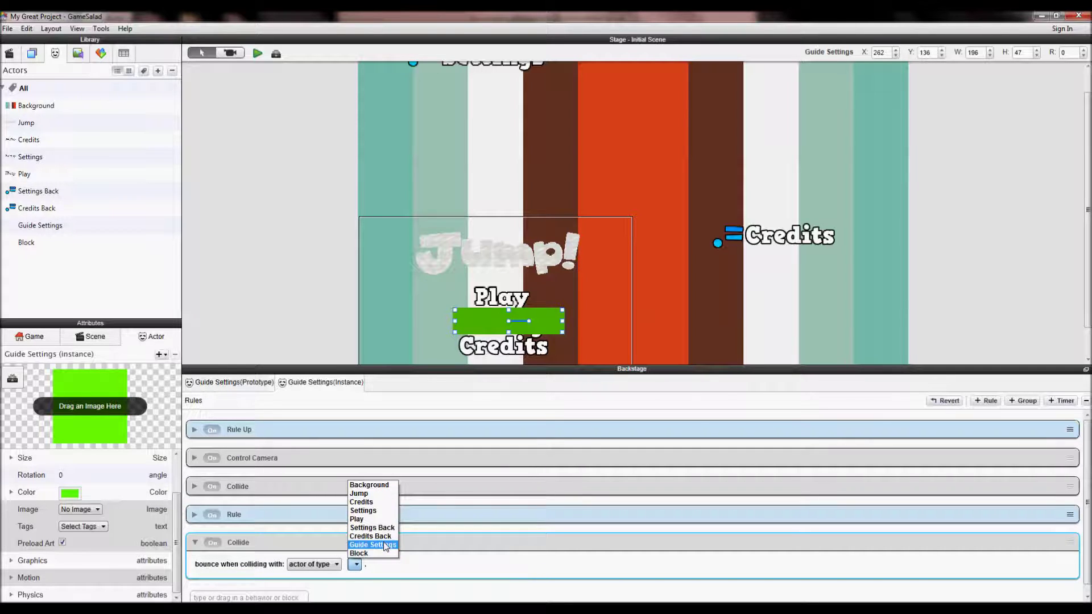
click(378, 503)
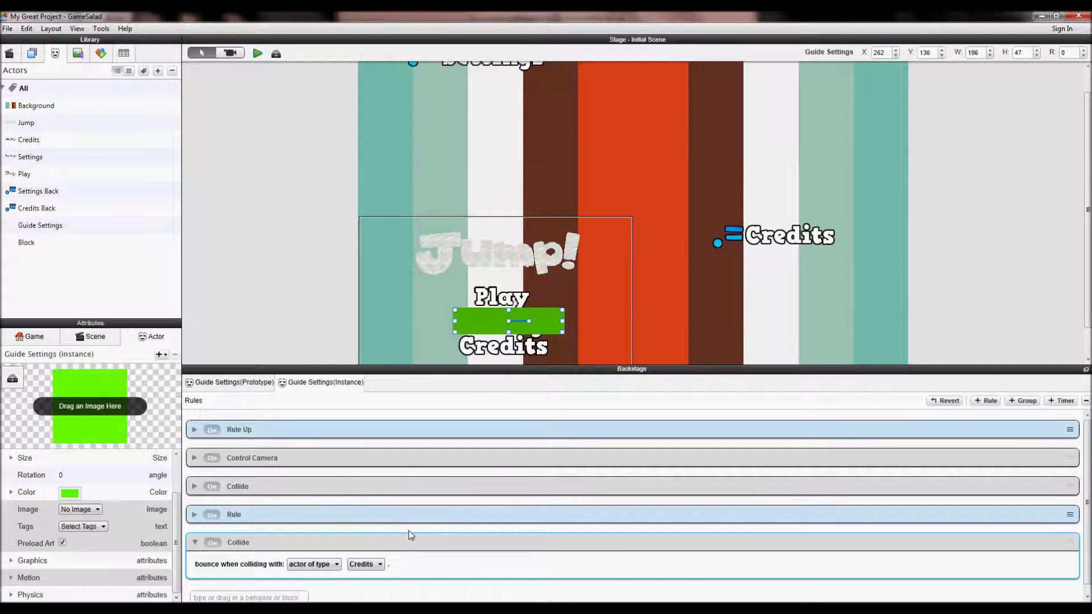
click(287, 331)
click(258, 53)
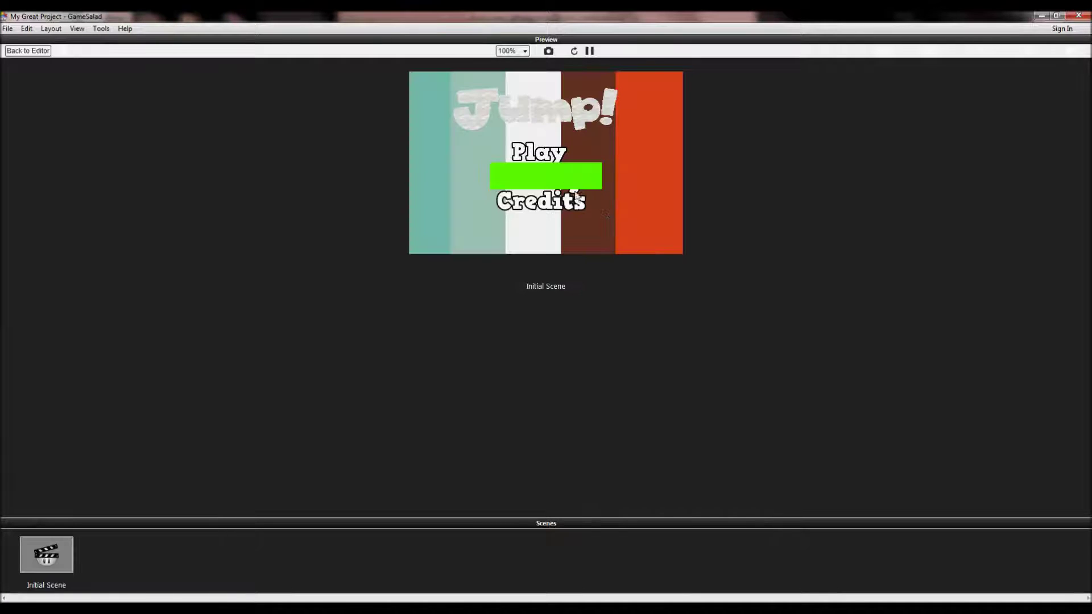